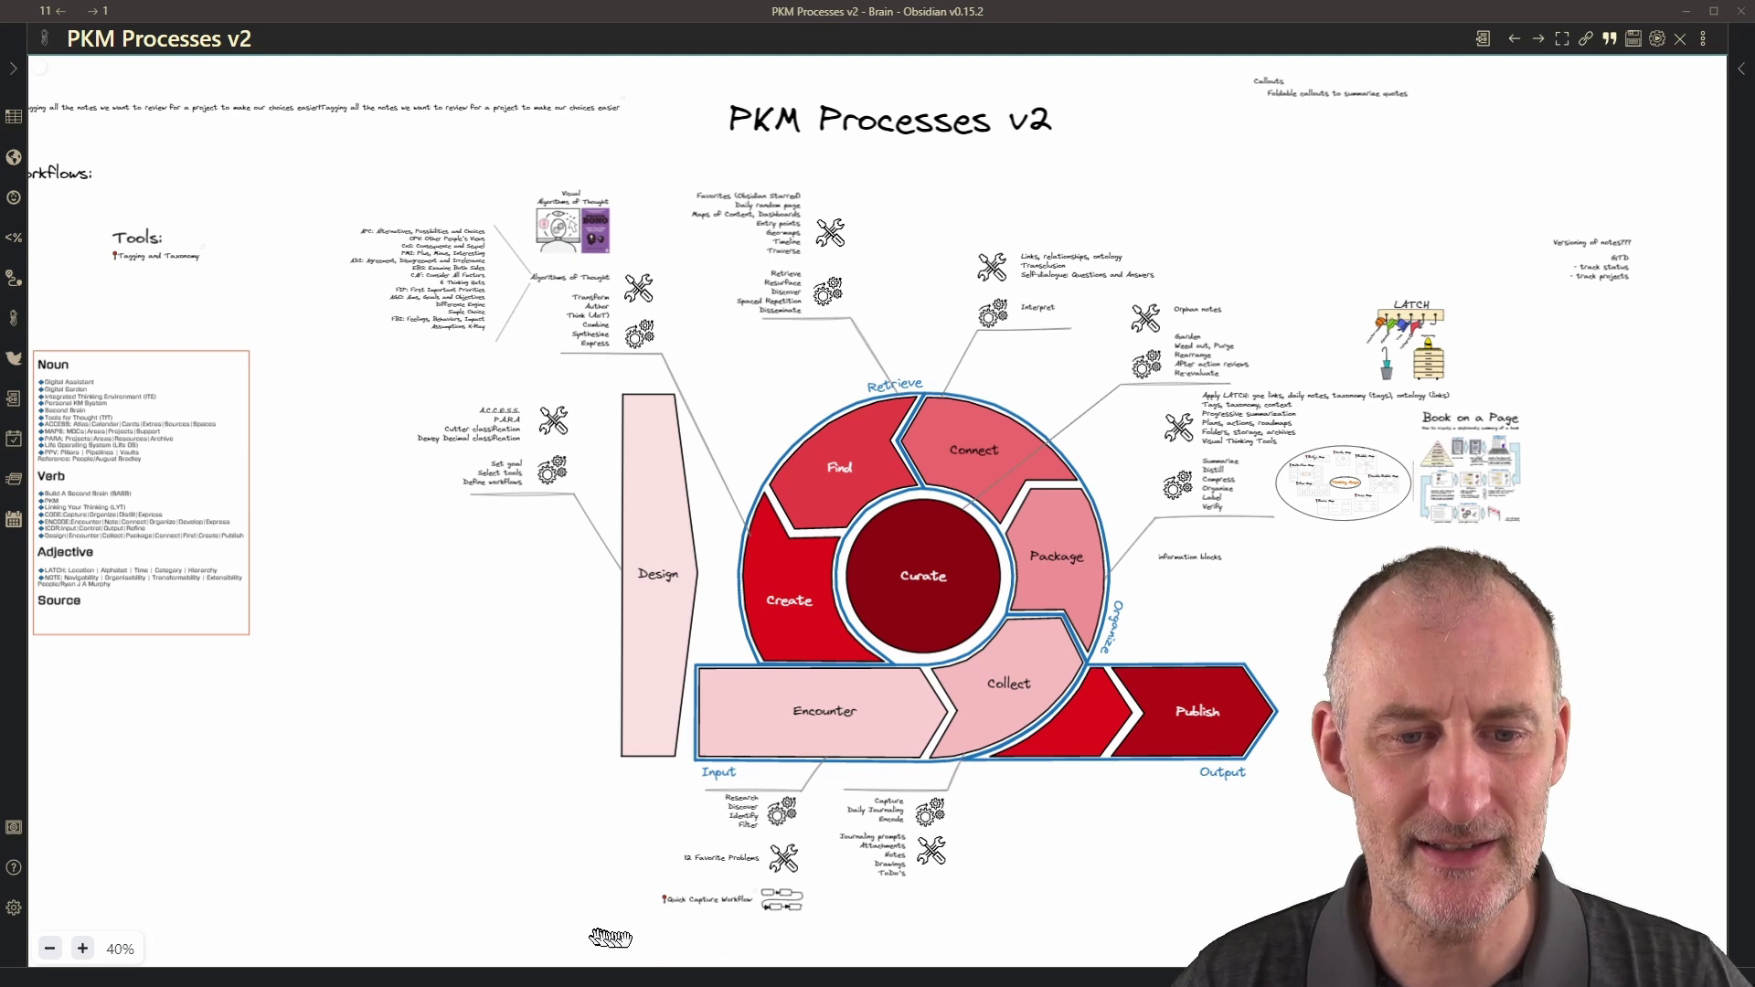
- Zoom into the PKM Processes v2 canvas to reach its Input section
scroll(630, 933, "up", 5)
scroll(630, 933, "up", 4)
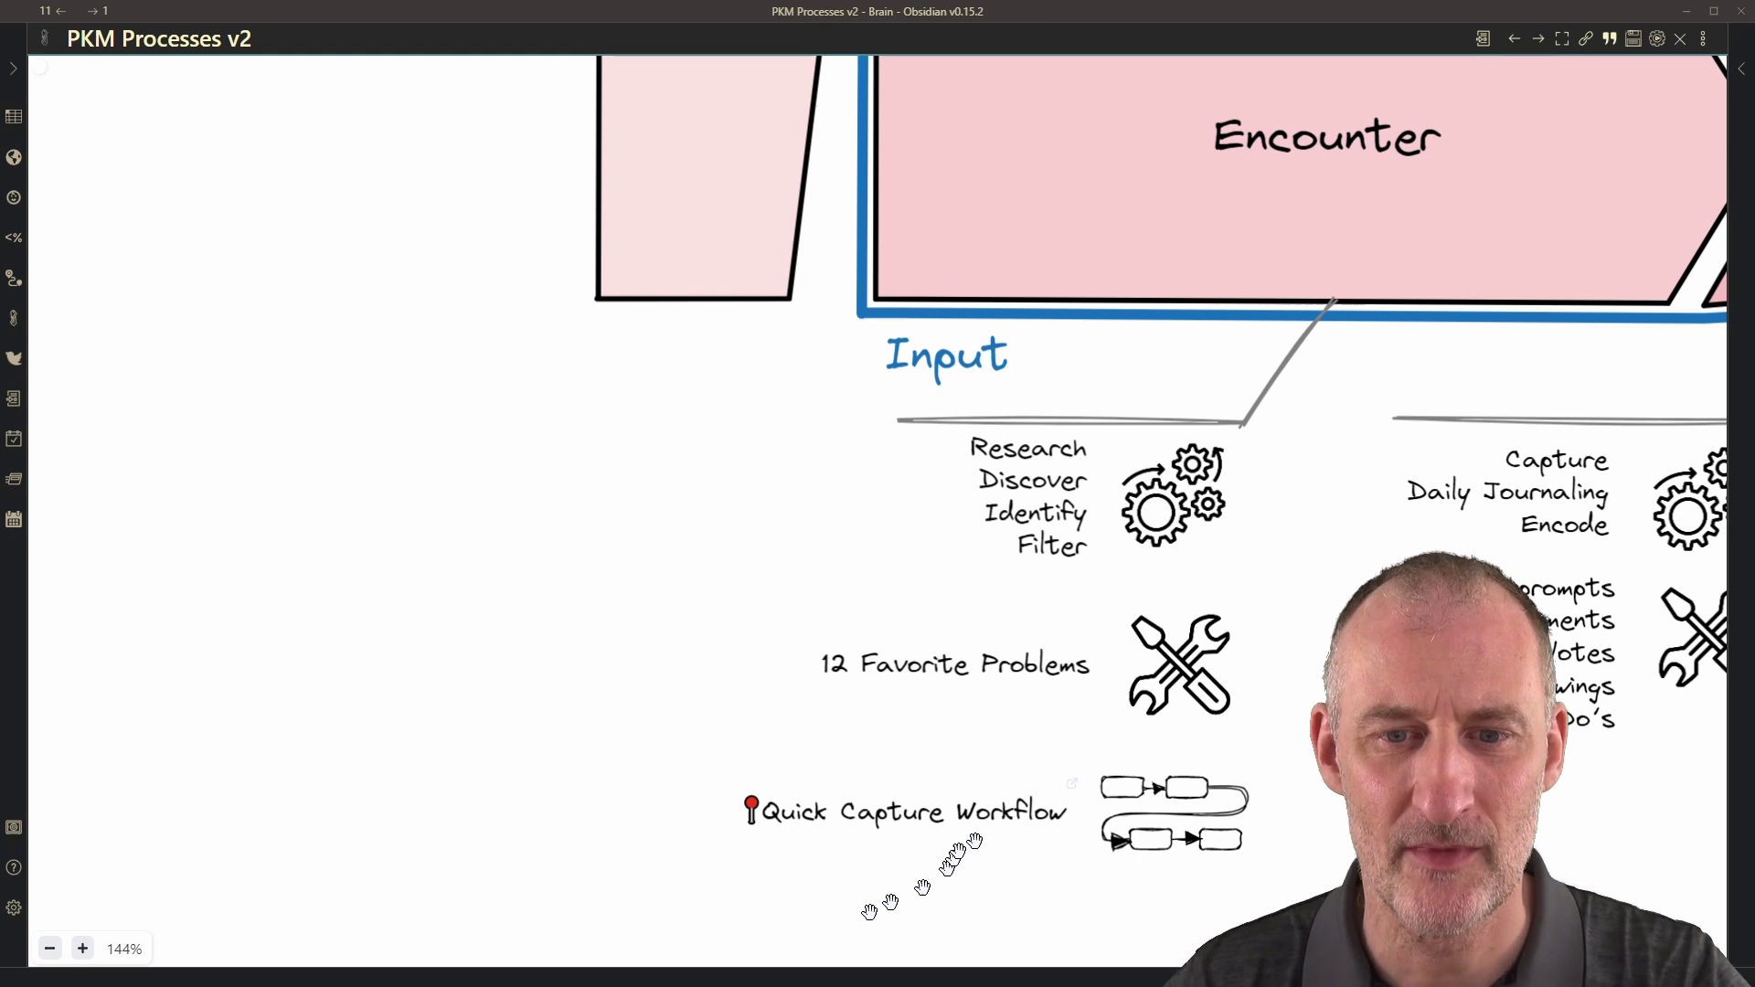
left_click(1074, 792)
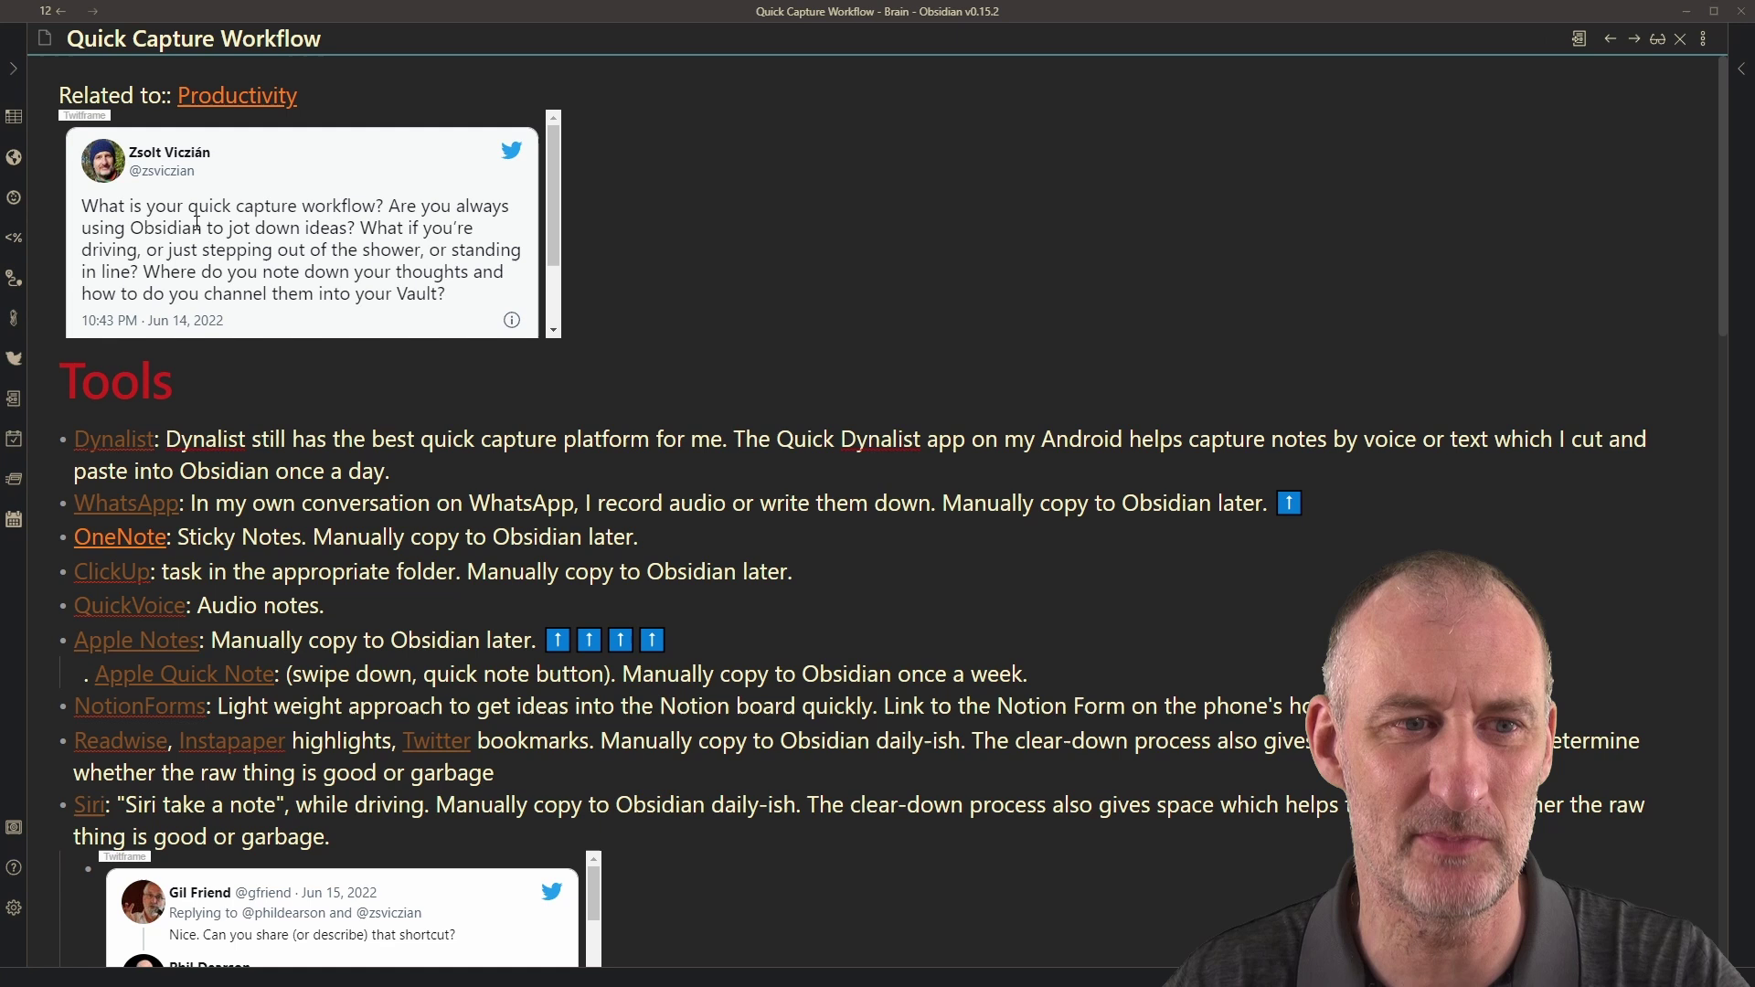
scroll(997, 541, "down", 5)
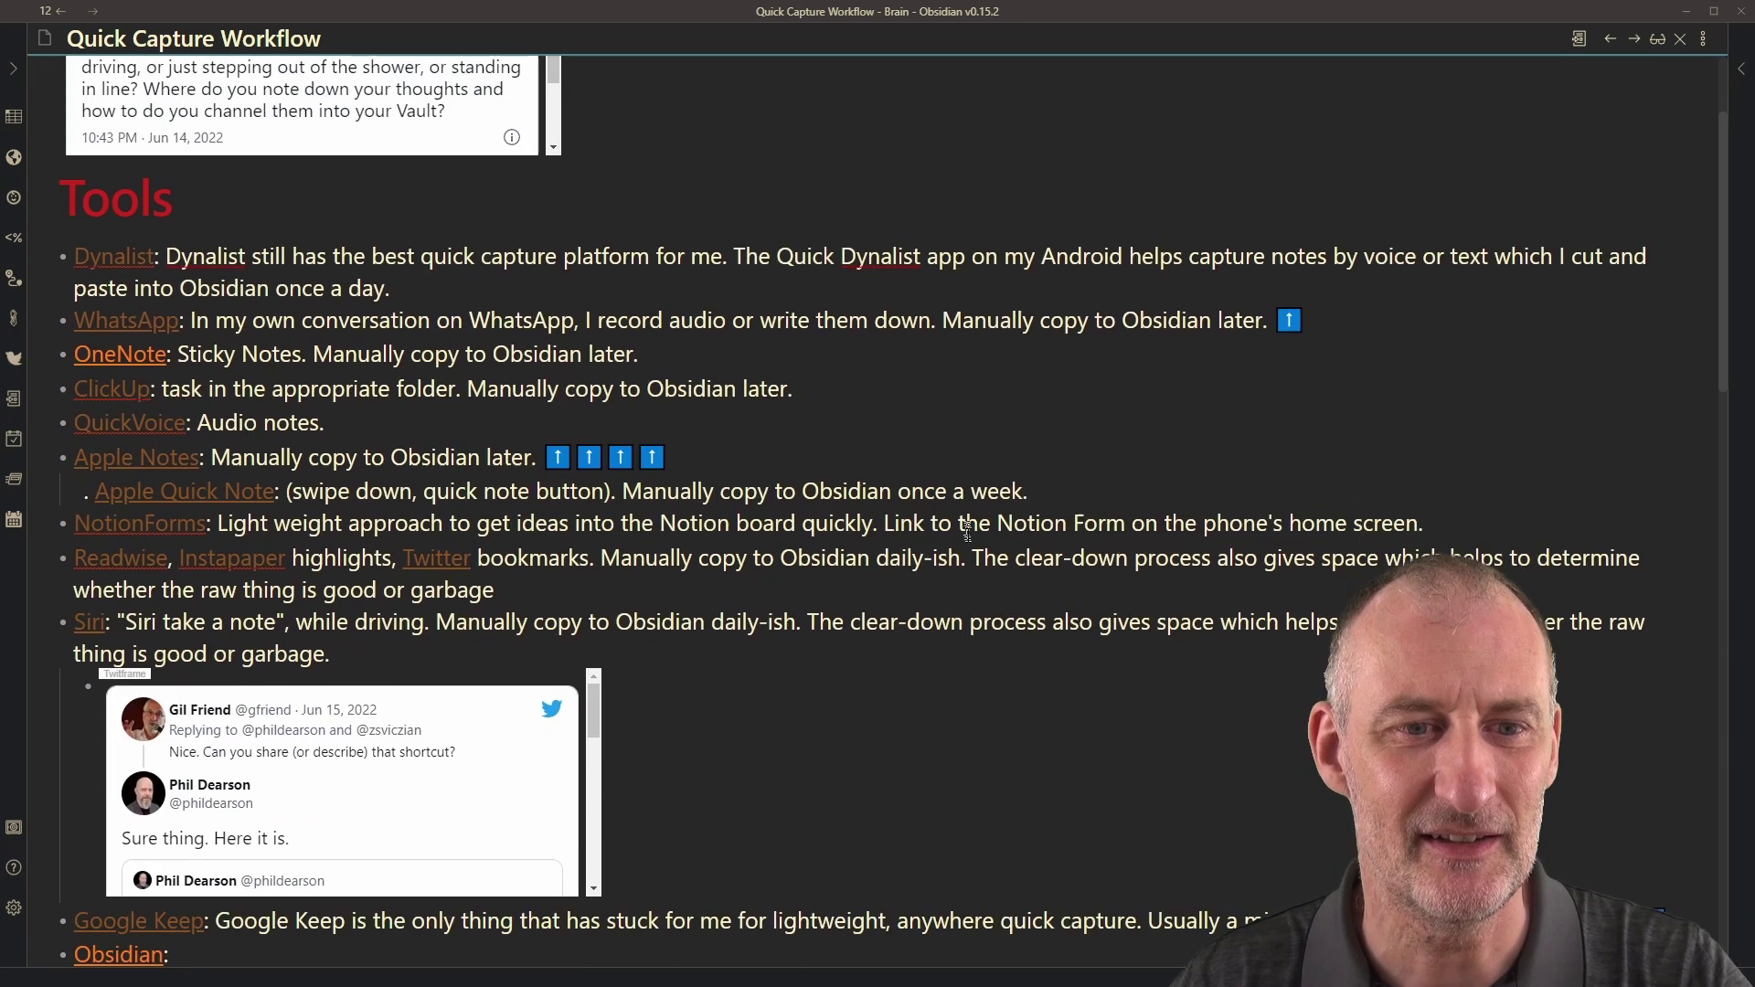
scroll(968, 537, "down", 10)
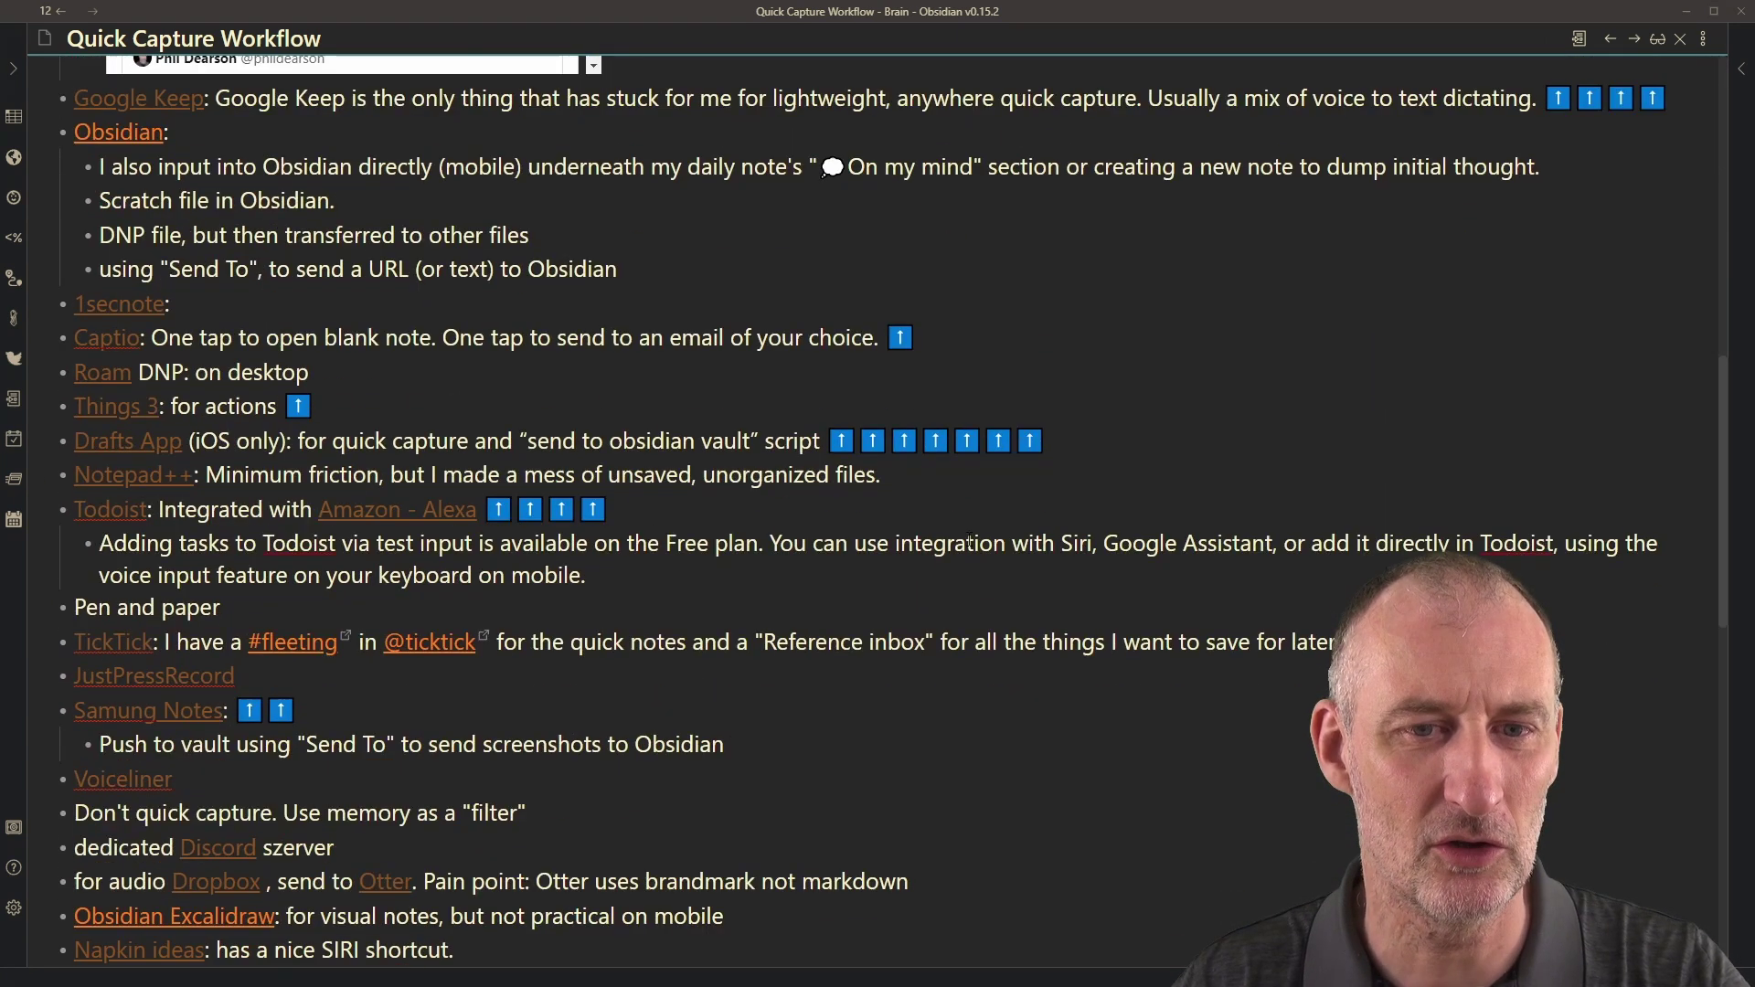
scroll(969, 541, "down", 3)
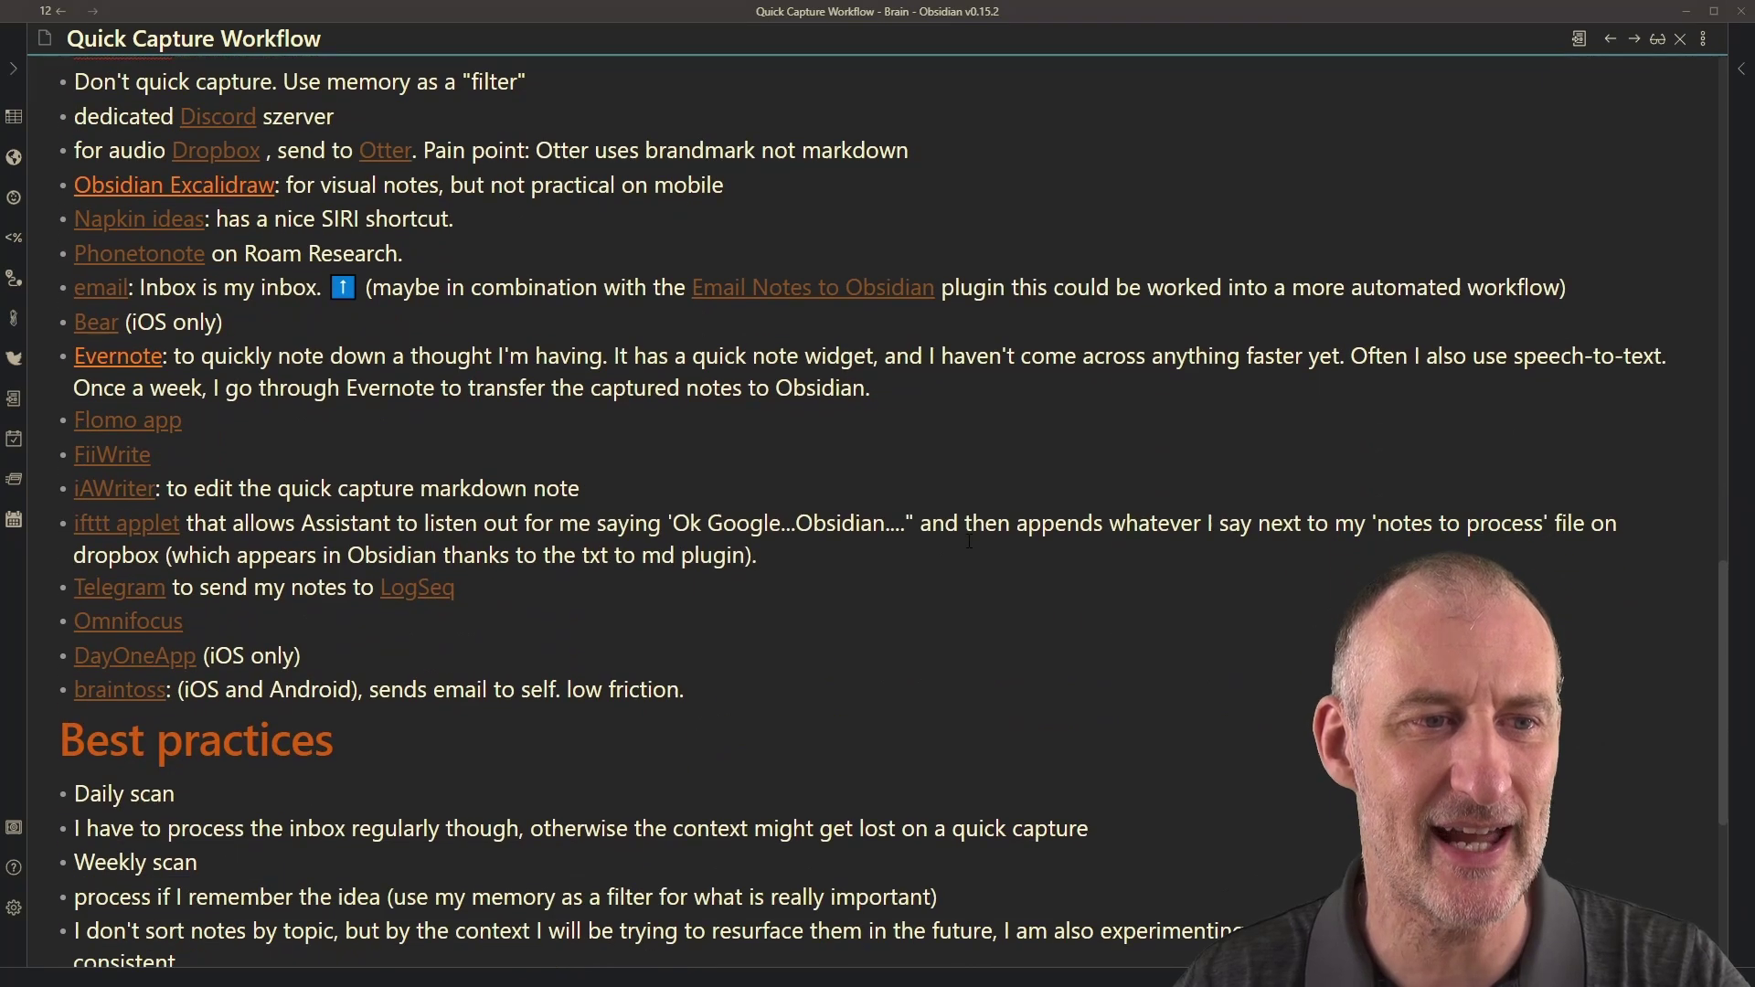
scroll(969, 542, "up", 8)
scroll(970, 541, "up", 8)
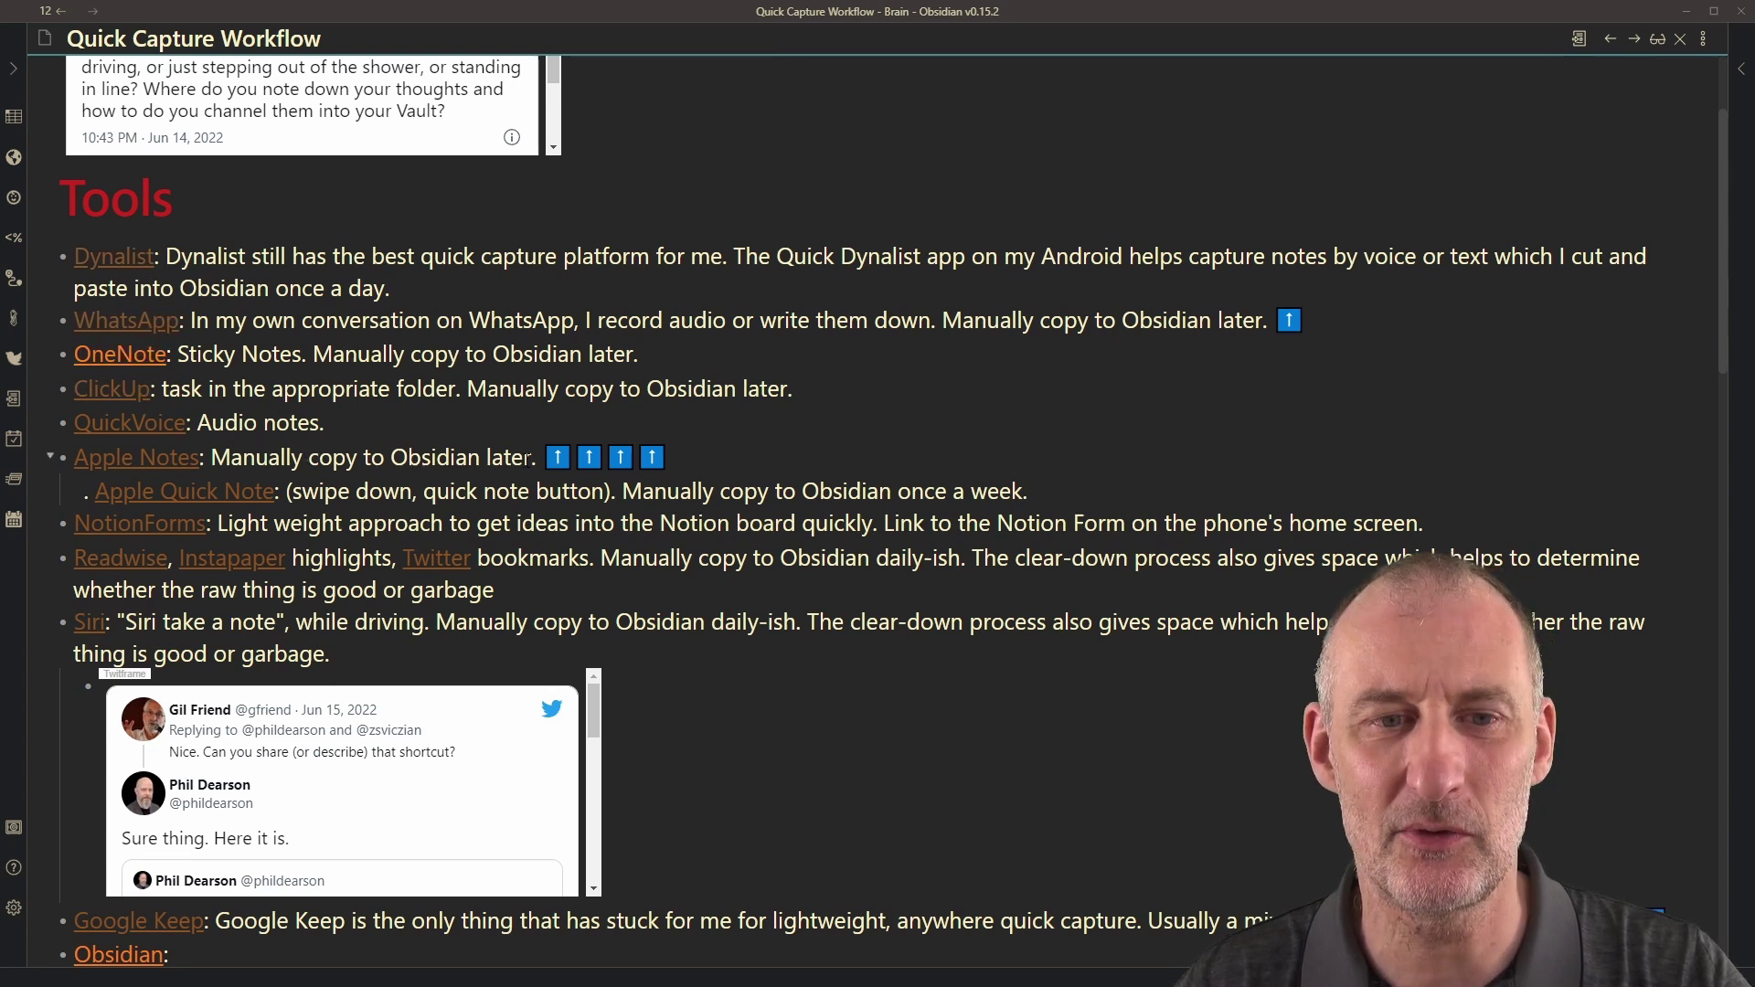
scroll(849, 560, "down", 9)
scroll(849, 560, "down", 11)
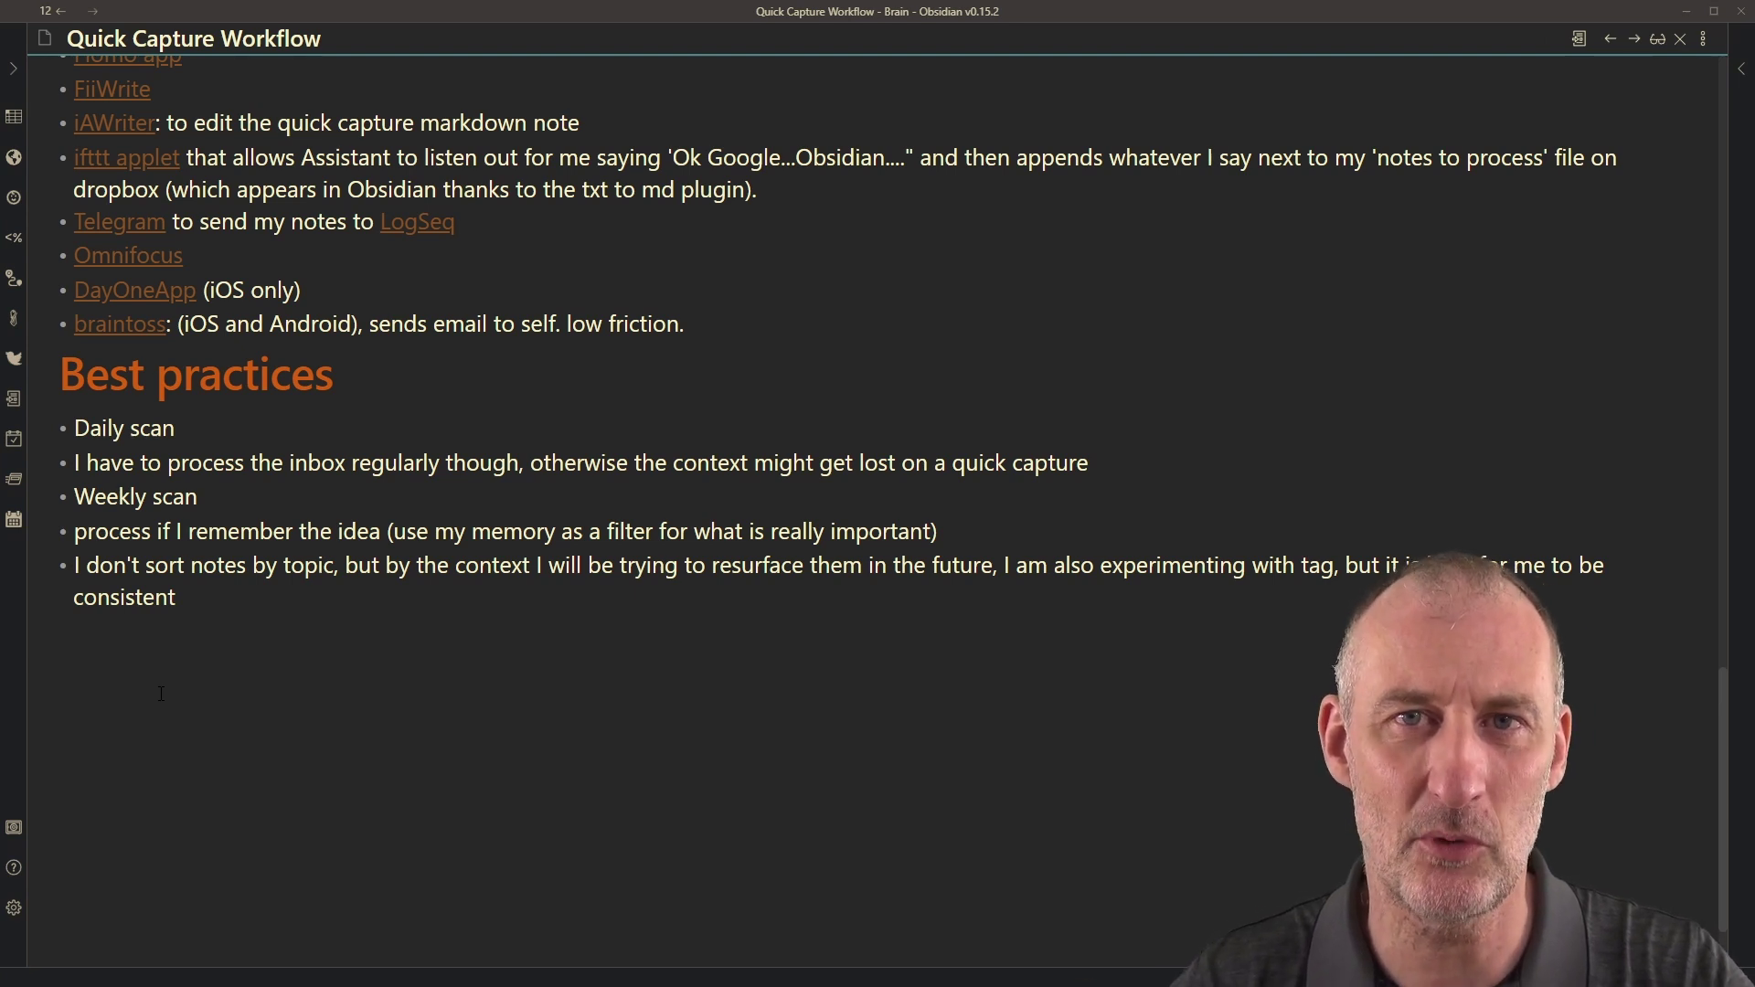
scroll(606, 599, "up", 15)
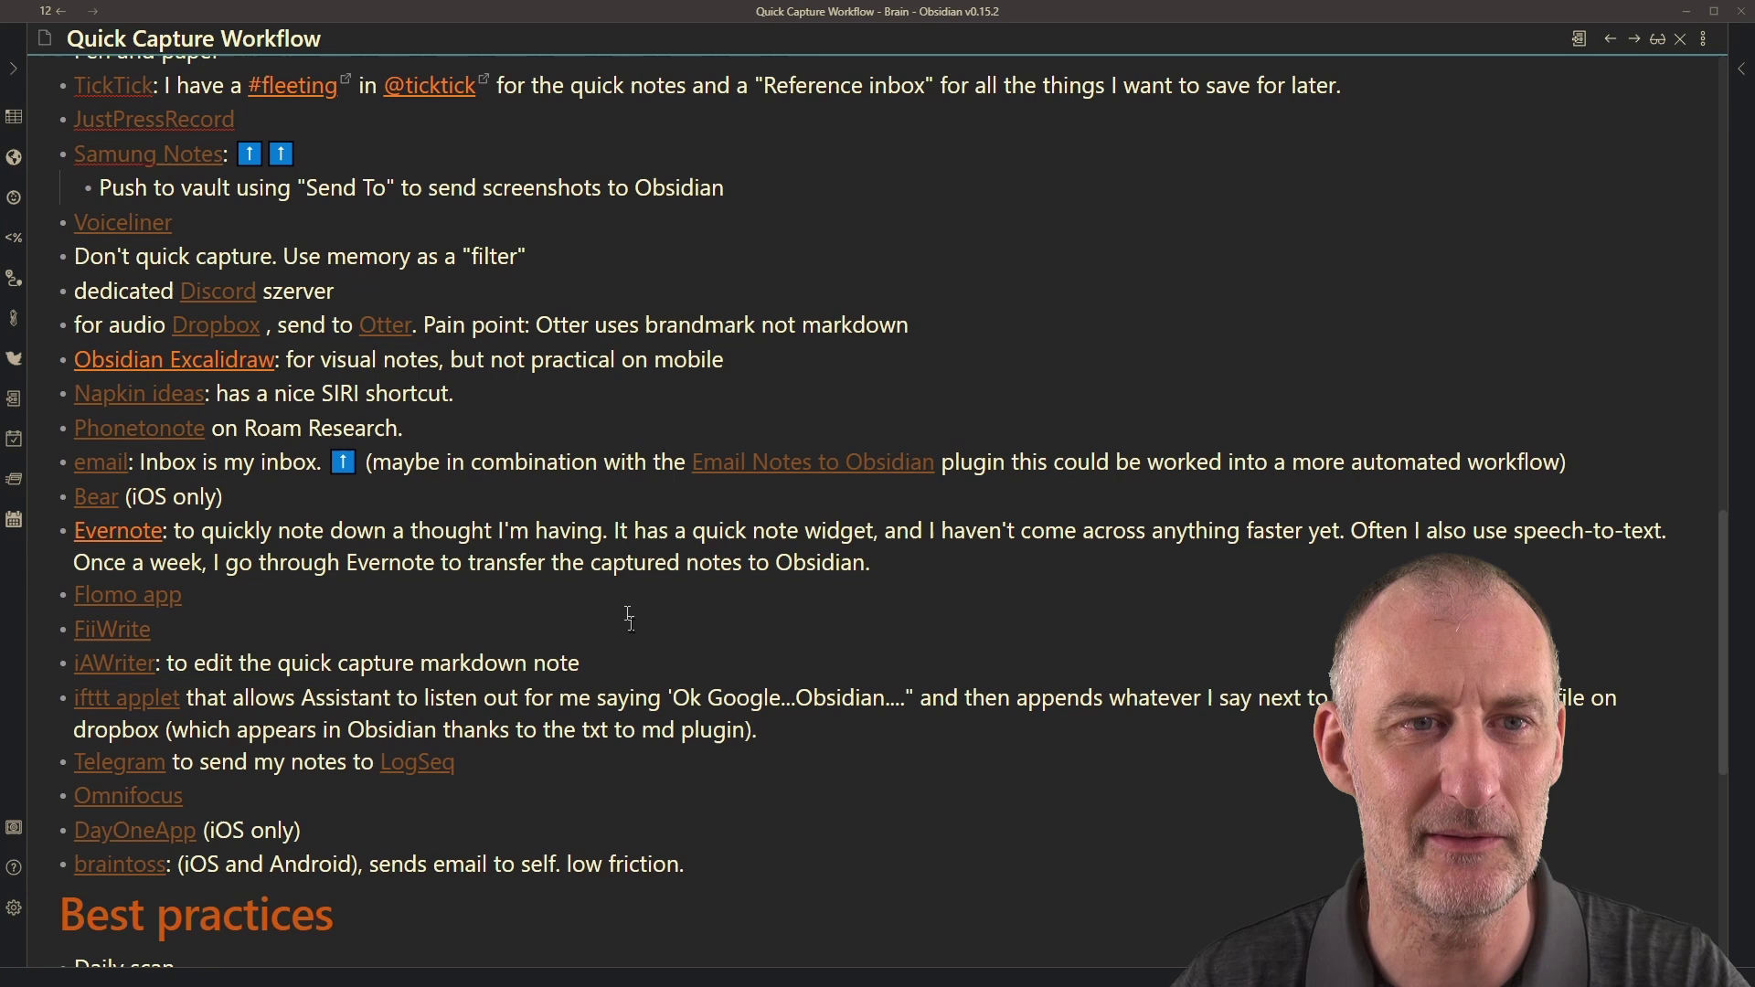
- Switch from Obsidian to the Drafts website (getdrafts.com) in Chrome
scroll(632, 629, "up", 3)
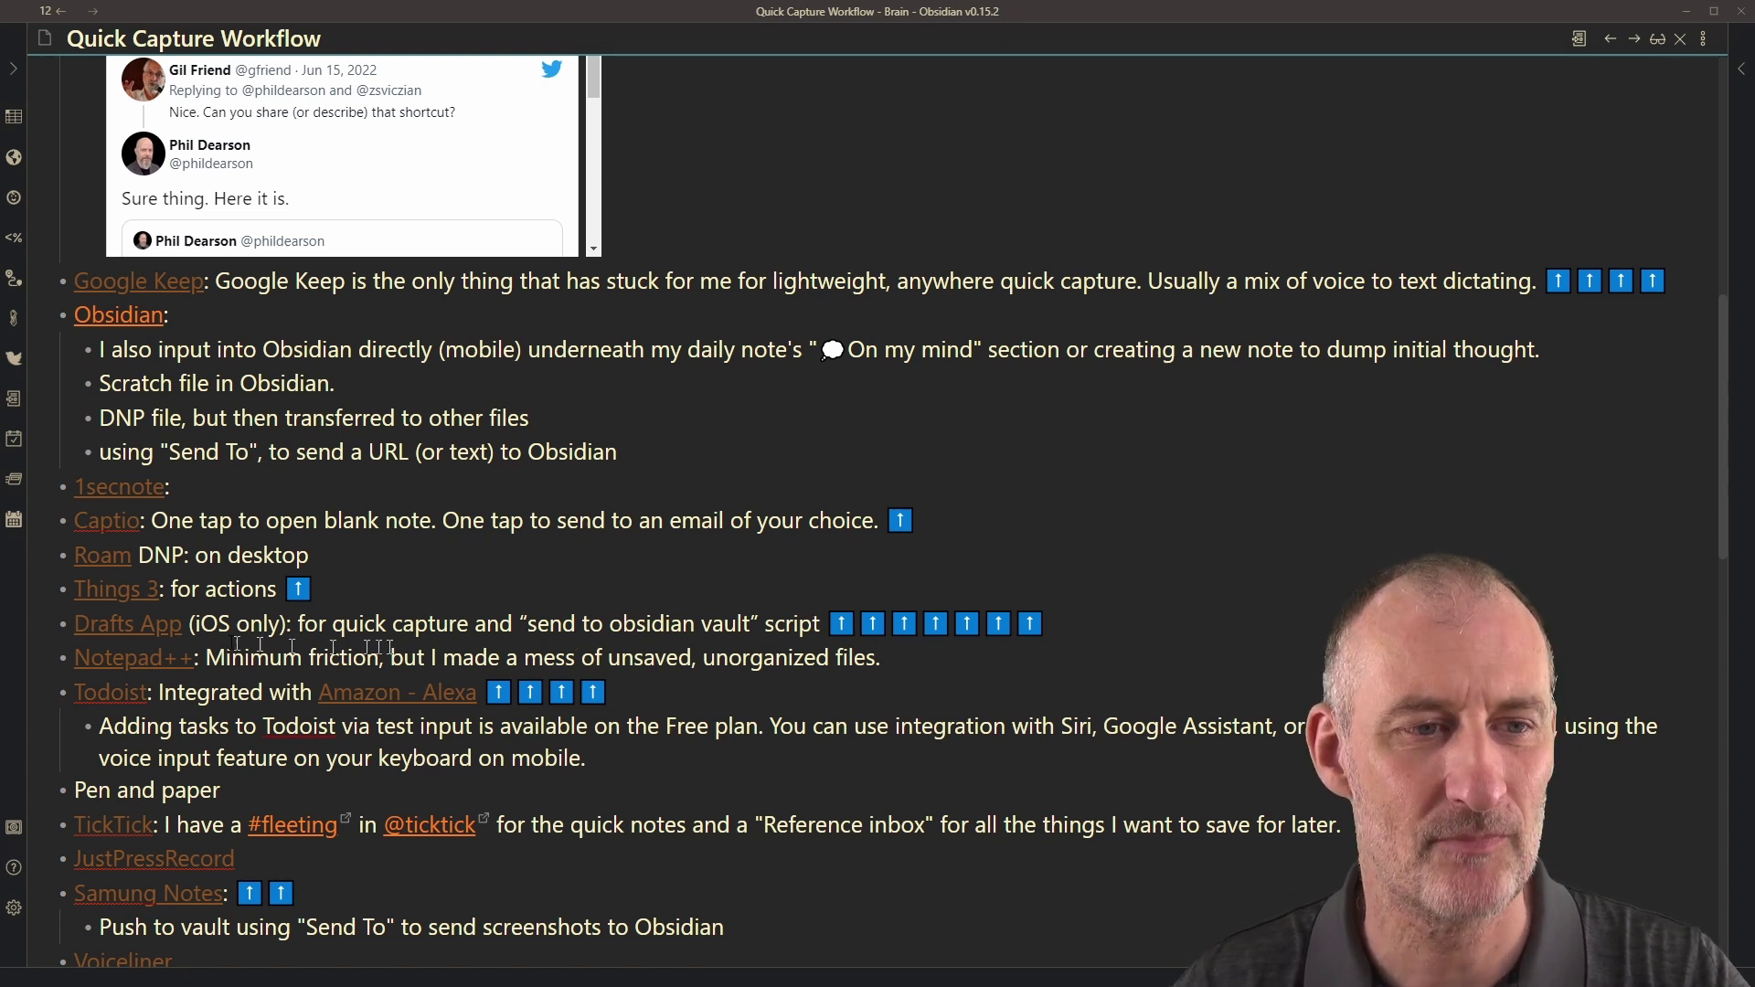
key("alt+Tab")
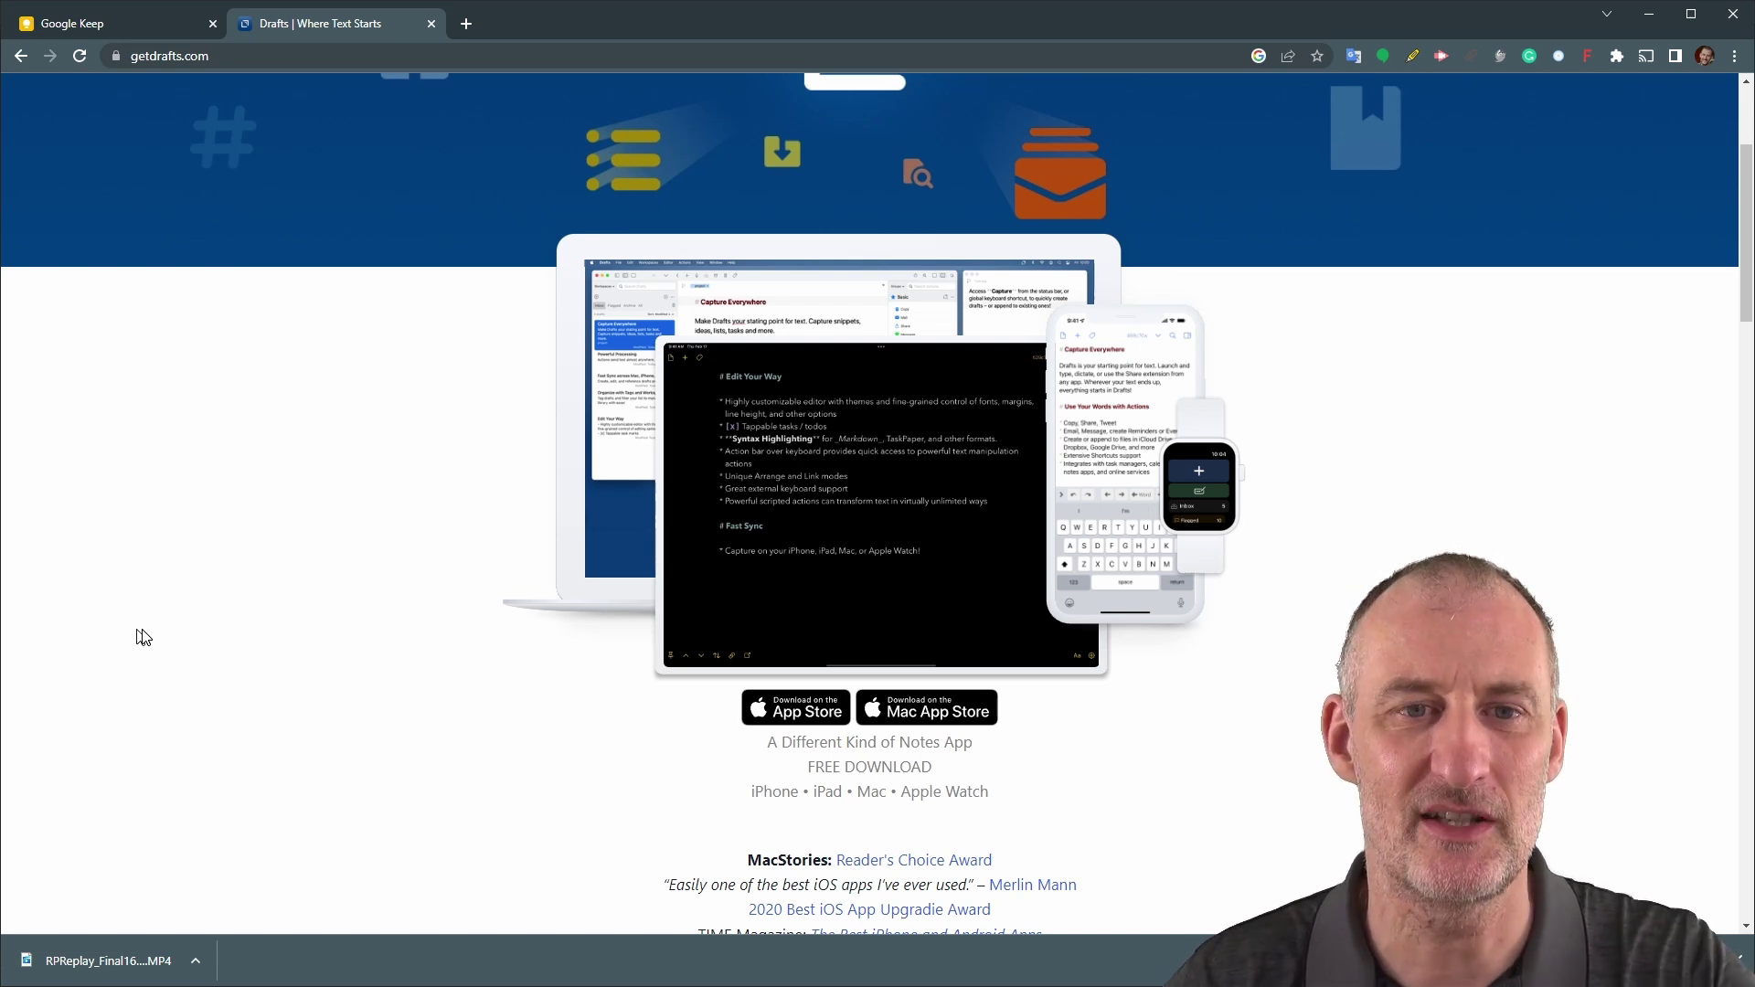
- Bring Obsidian's Quick Capture Workflow note, with its Drafts App entry, back to the front
key("alt+Tab")
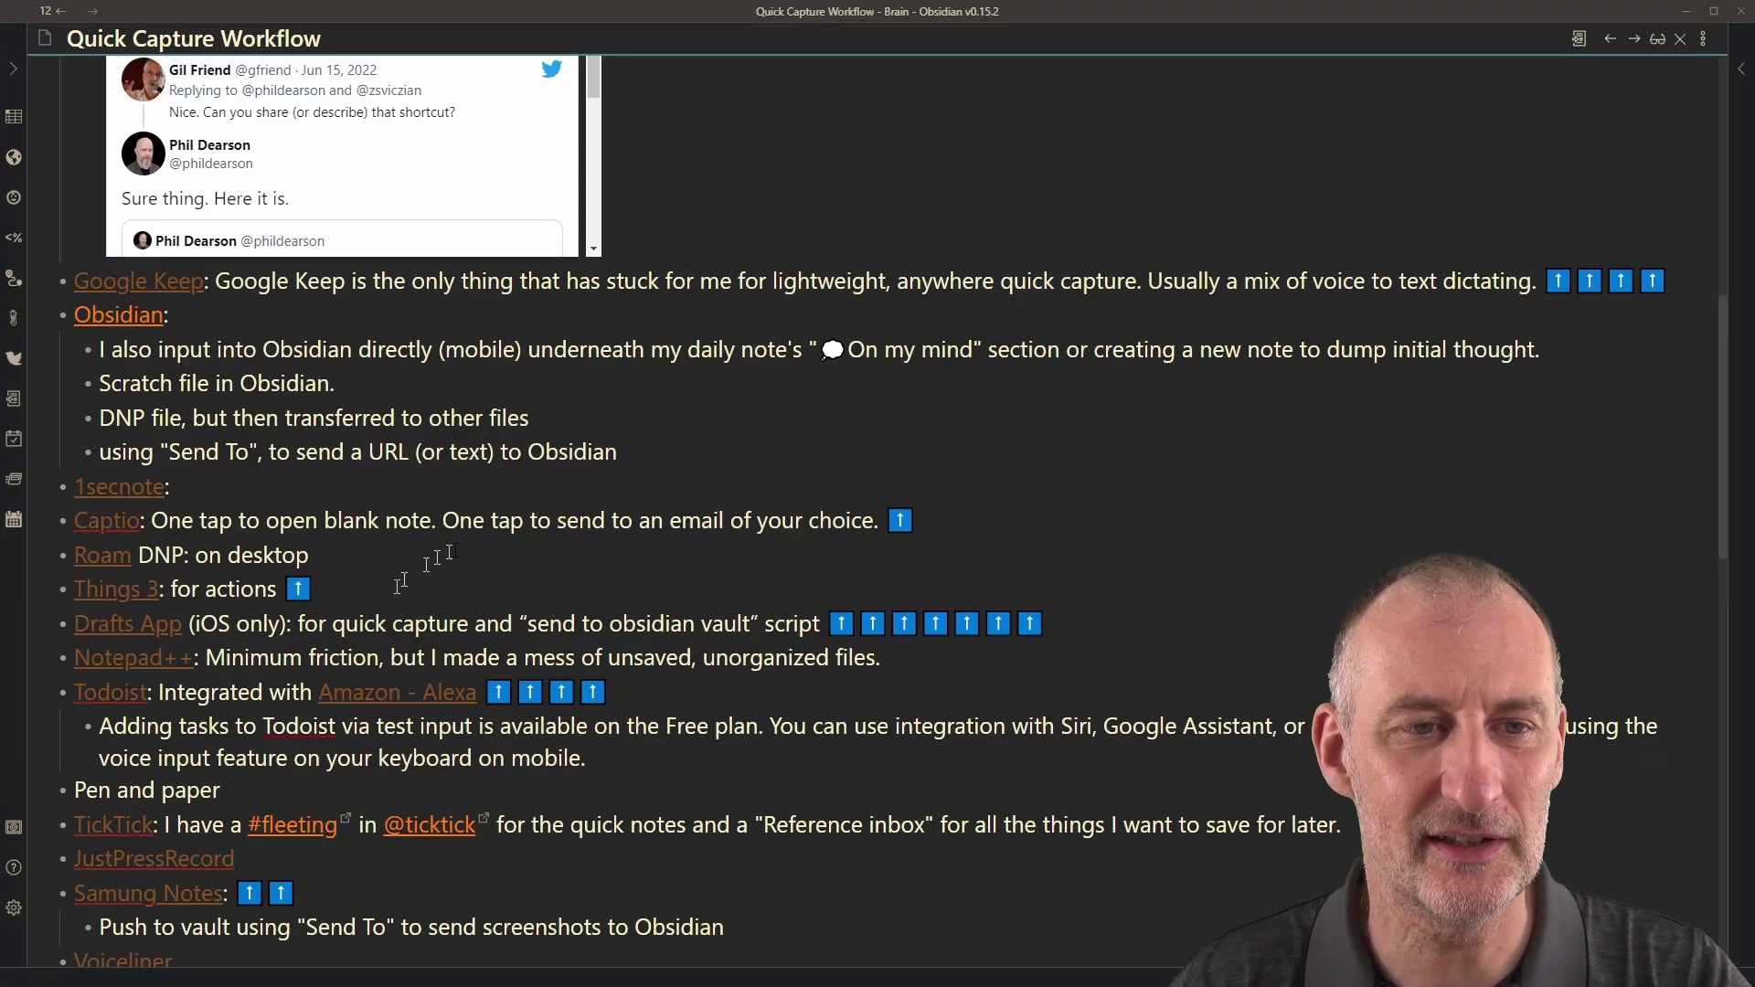
scroll(451, 551, "up", 3)
scroll(430, 635, "down", 4)
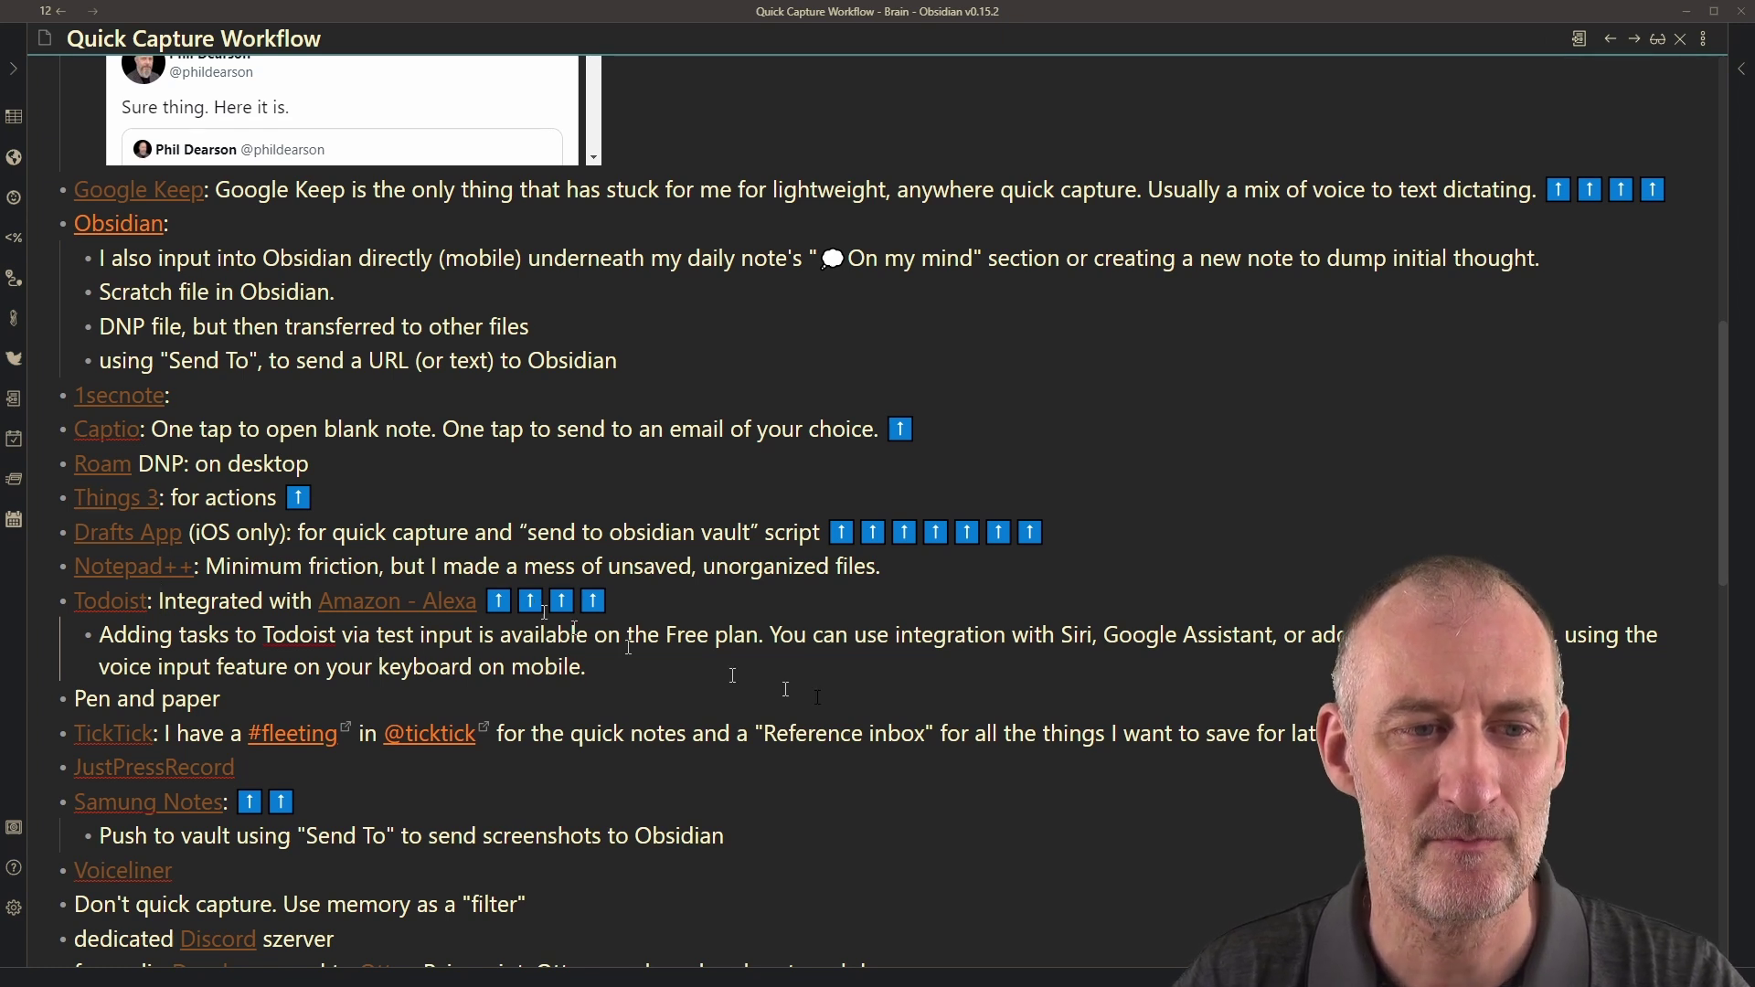
- Change 'inbox' to 'Inbox' on the email line of the Quick Capture Workflow note
scroll(844, 747, "up", 4)
scroll(844, 747, "up", 4)
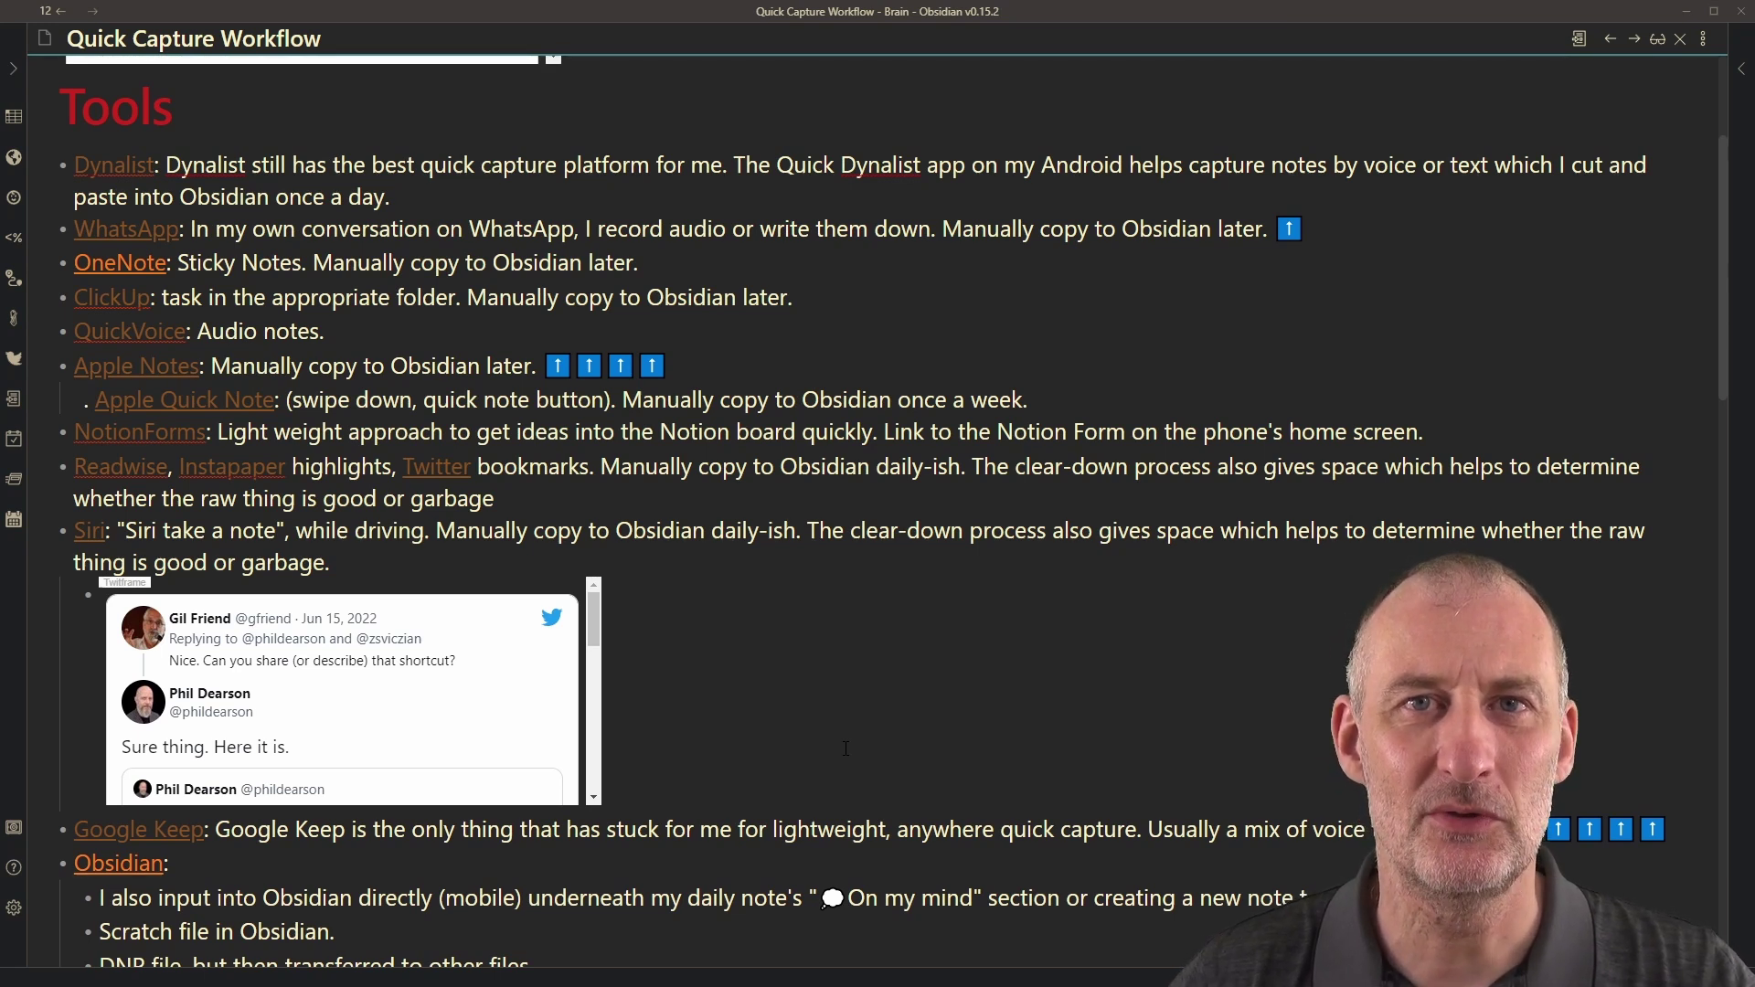
scroll(846, 749, "down", 8)
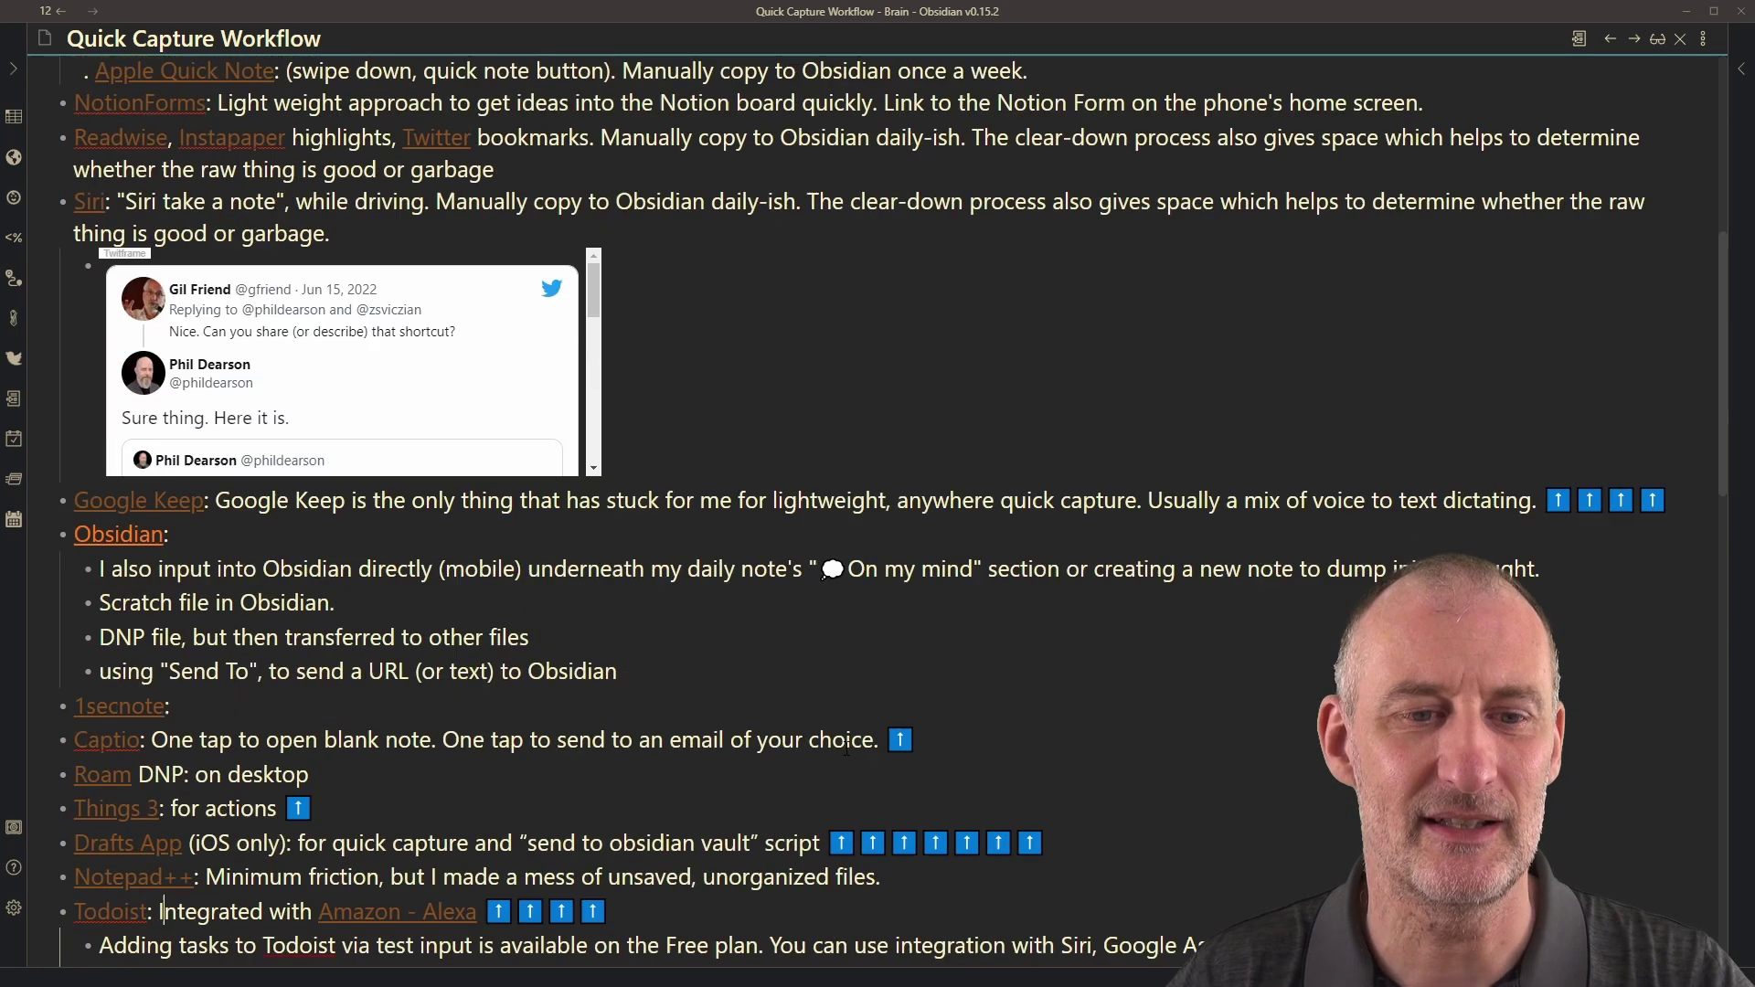
scroll(864, 751, "down", 8)
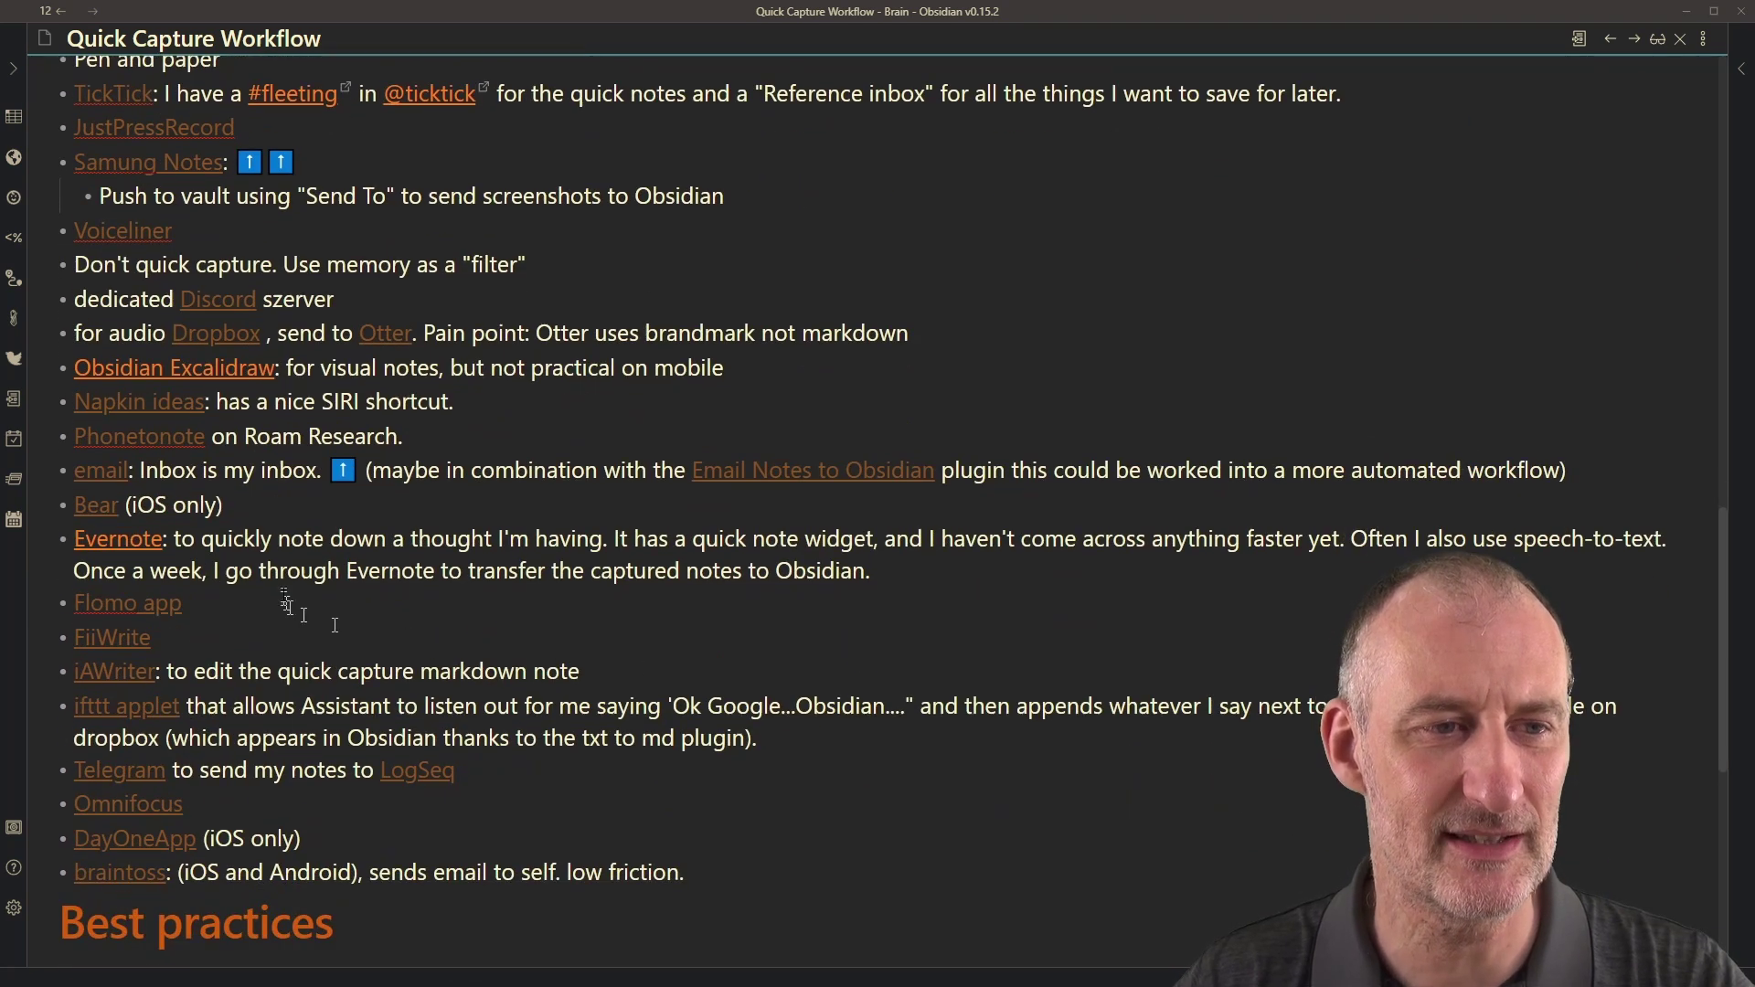
left_click(137, 472)
key("Delete")
type("I")
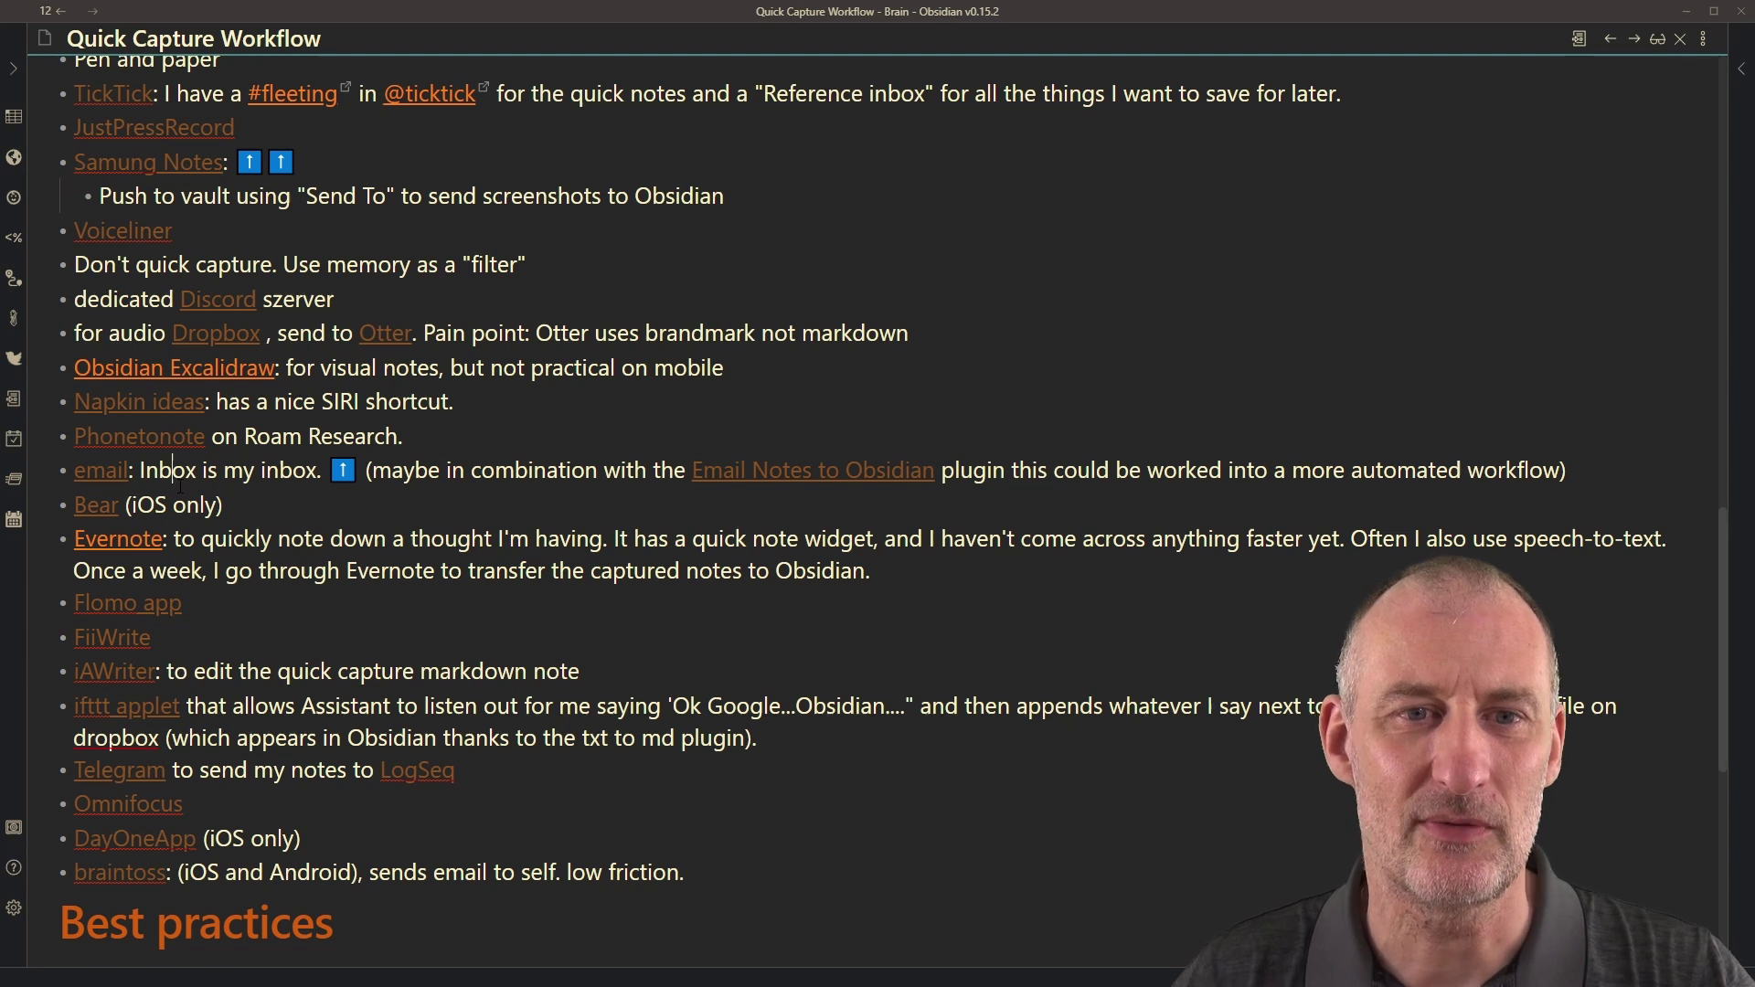
scroll(808, 735, "up", 7)
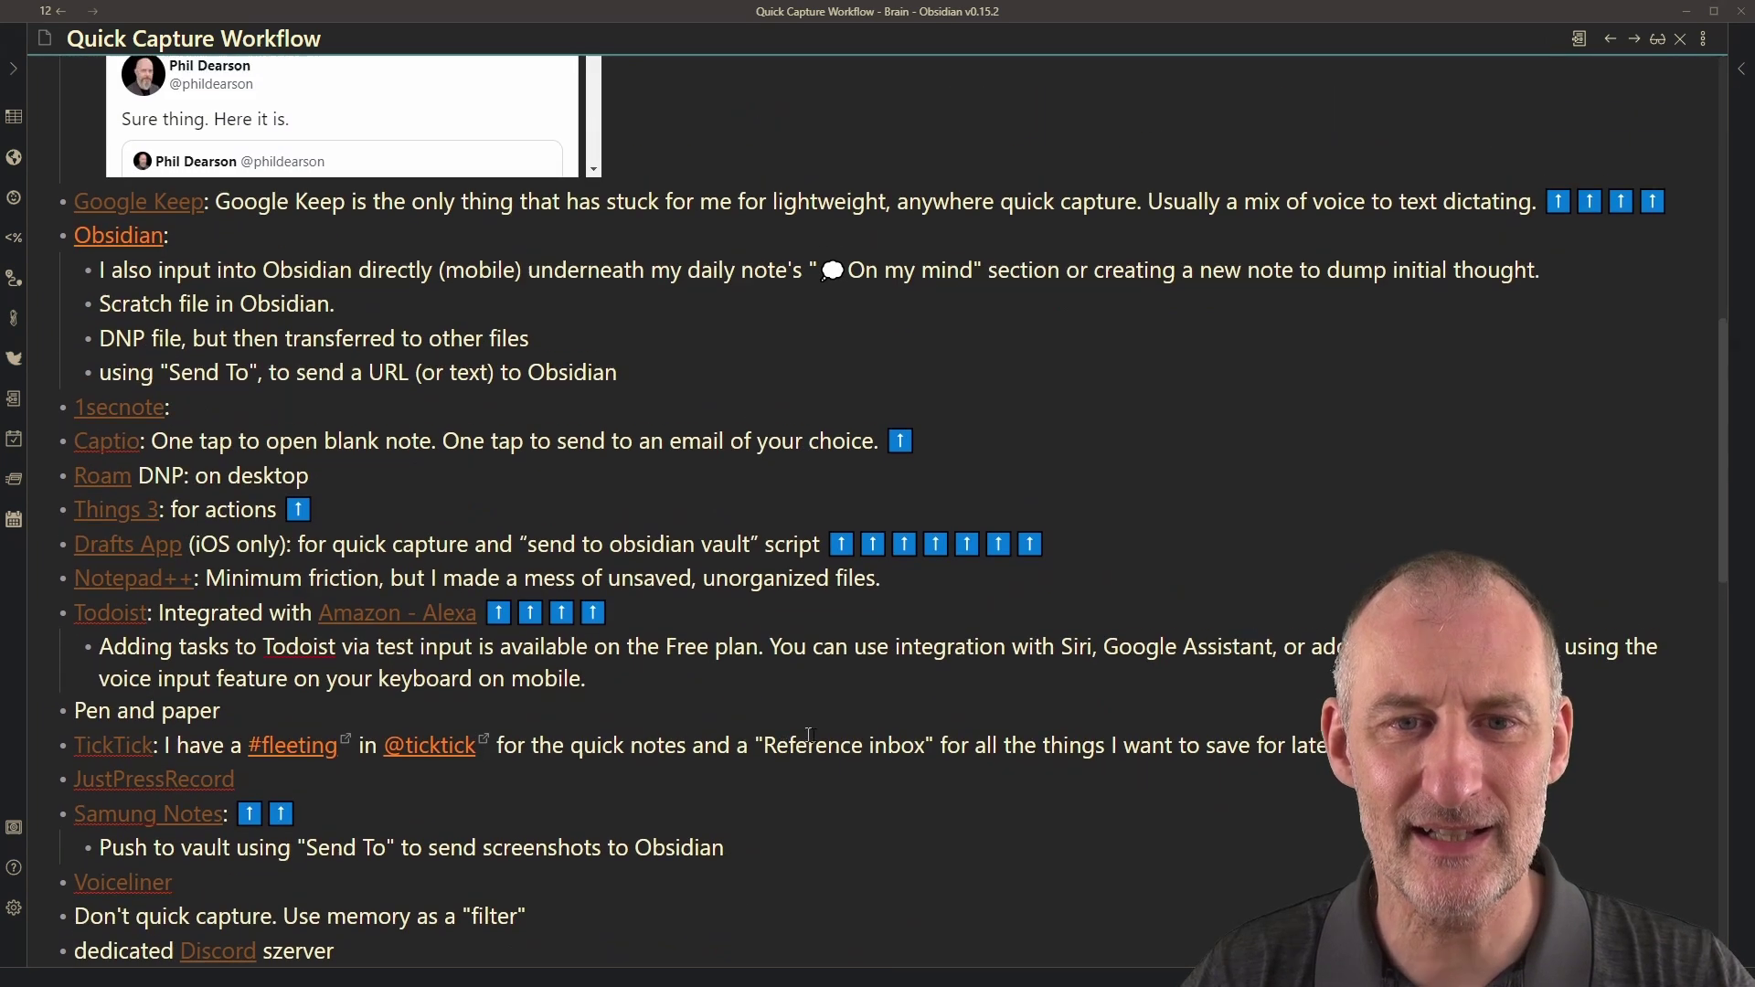
scroll(808, 735, "up", 2)
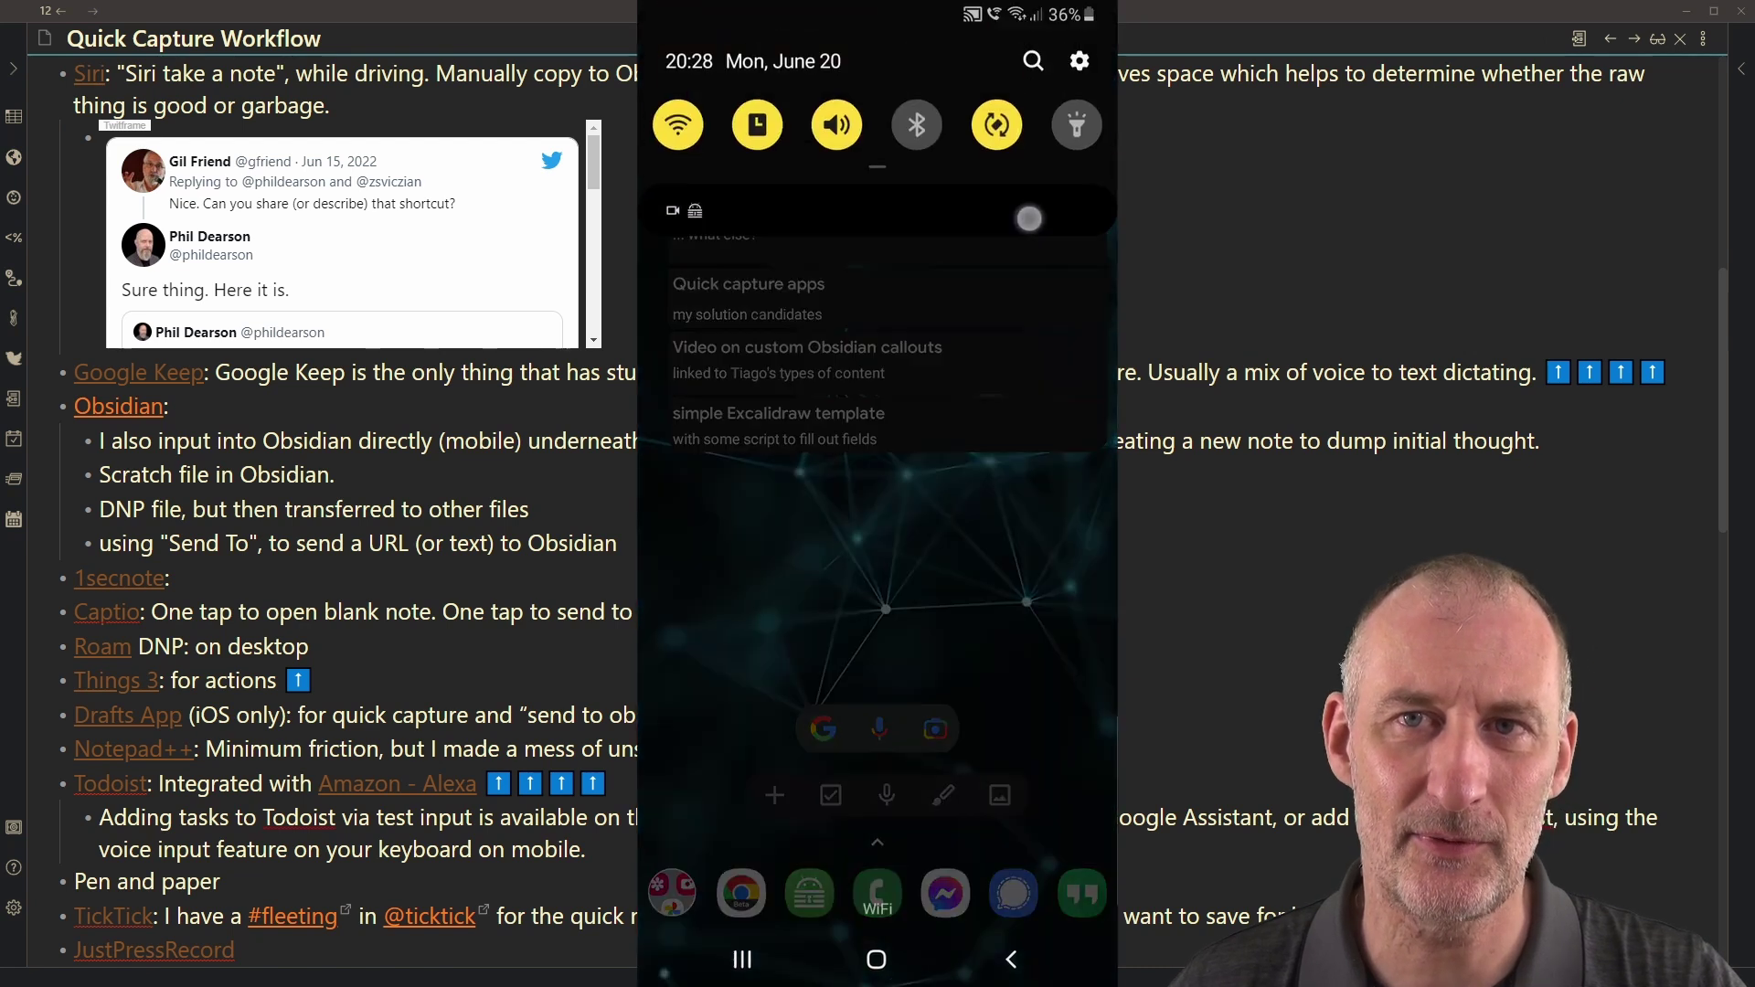
- Search for Assistant Settings and open its Notes & lists option showing Google Keep
left_click(1033, 60)
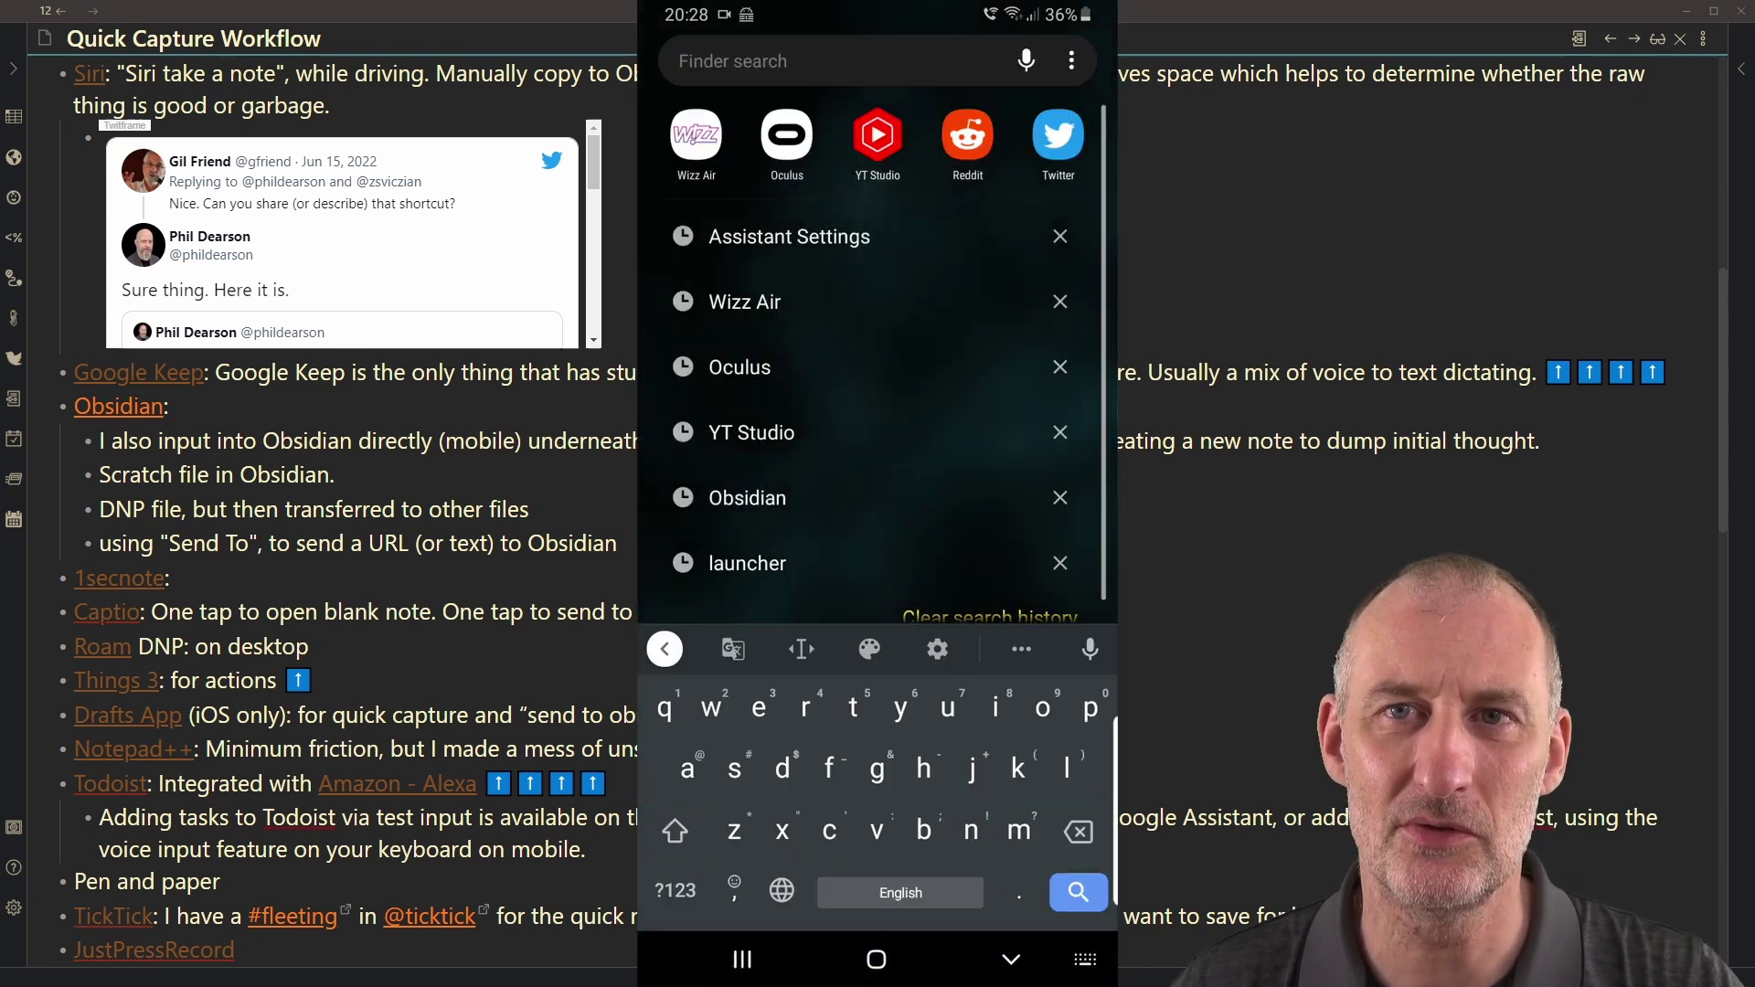
left_click(788, 237)
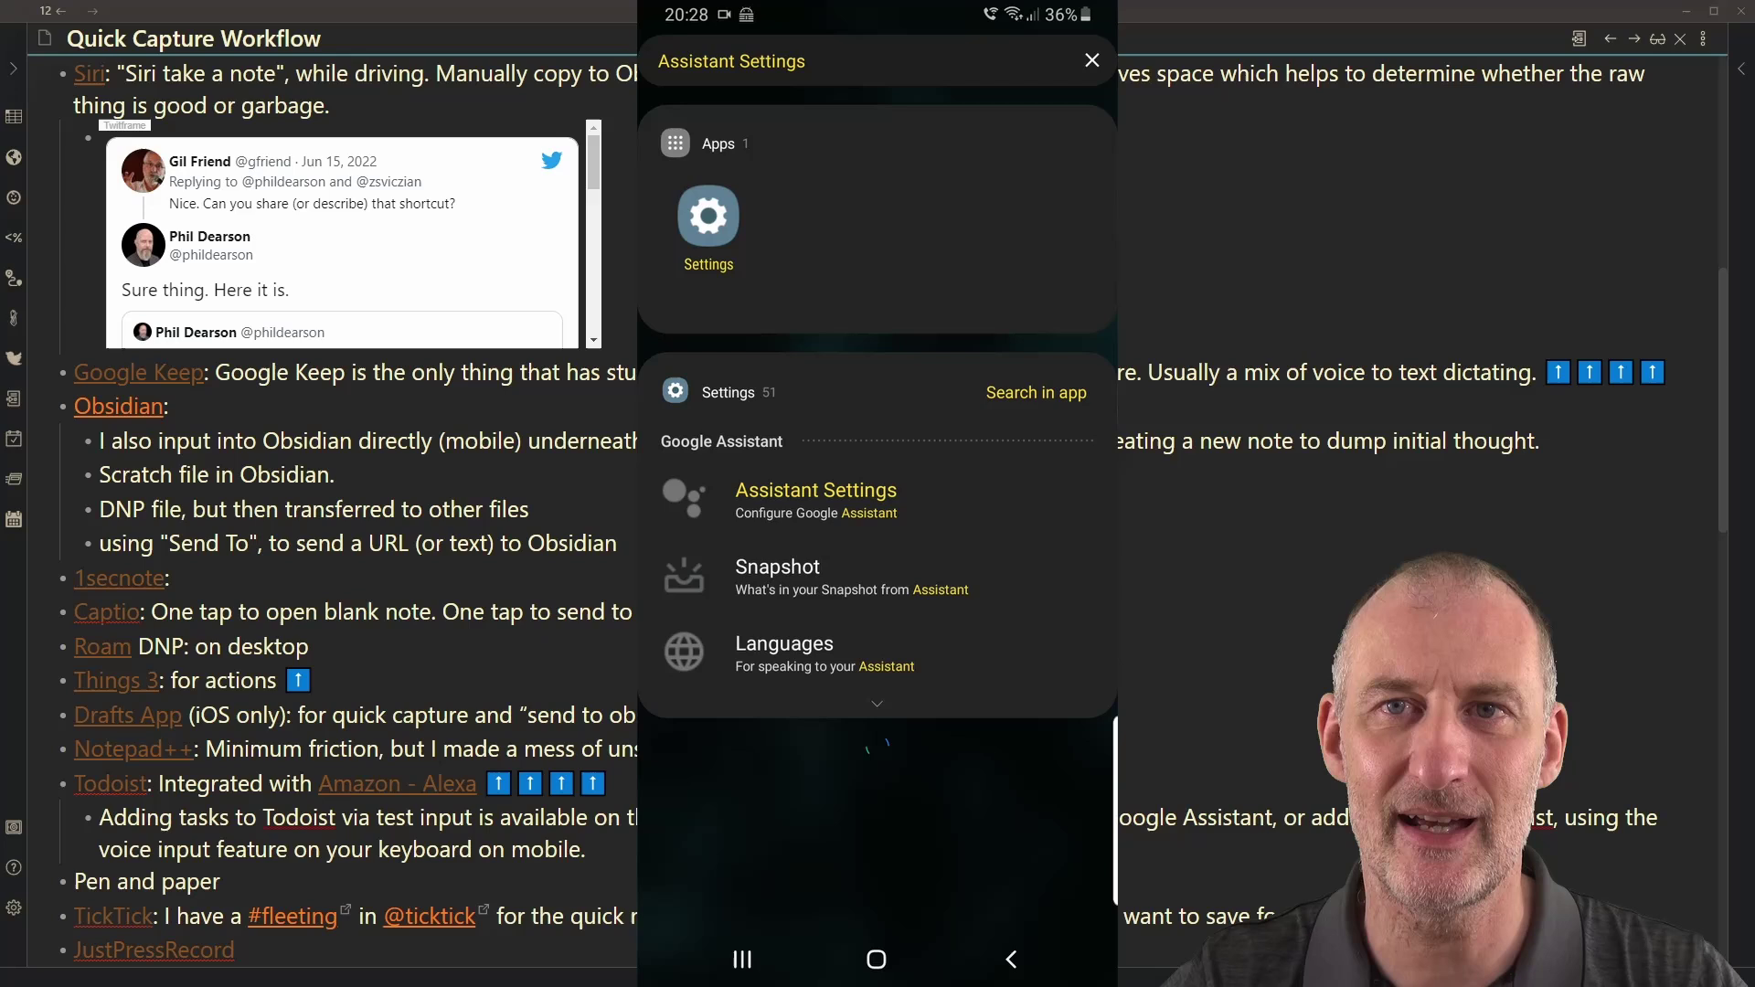
left_click(817, 499)
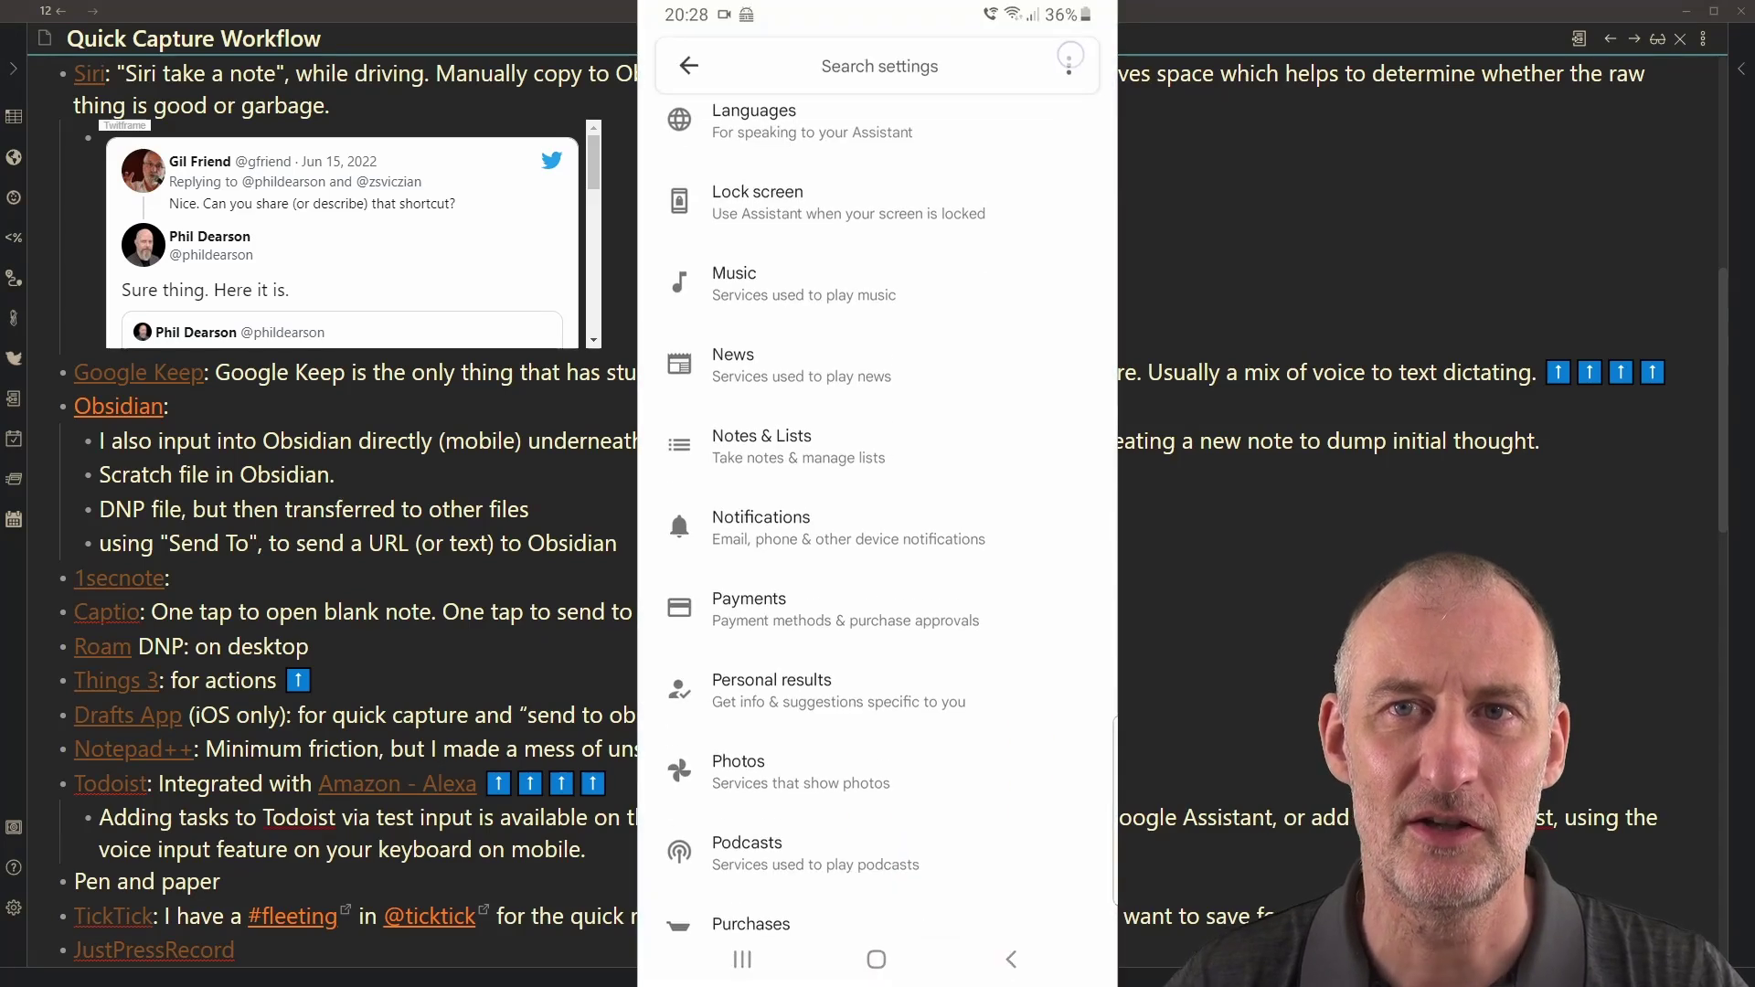
left_click_drag(974, 719, 973, 648)
left_click(847, 275)
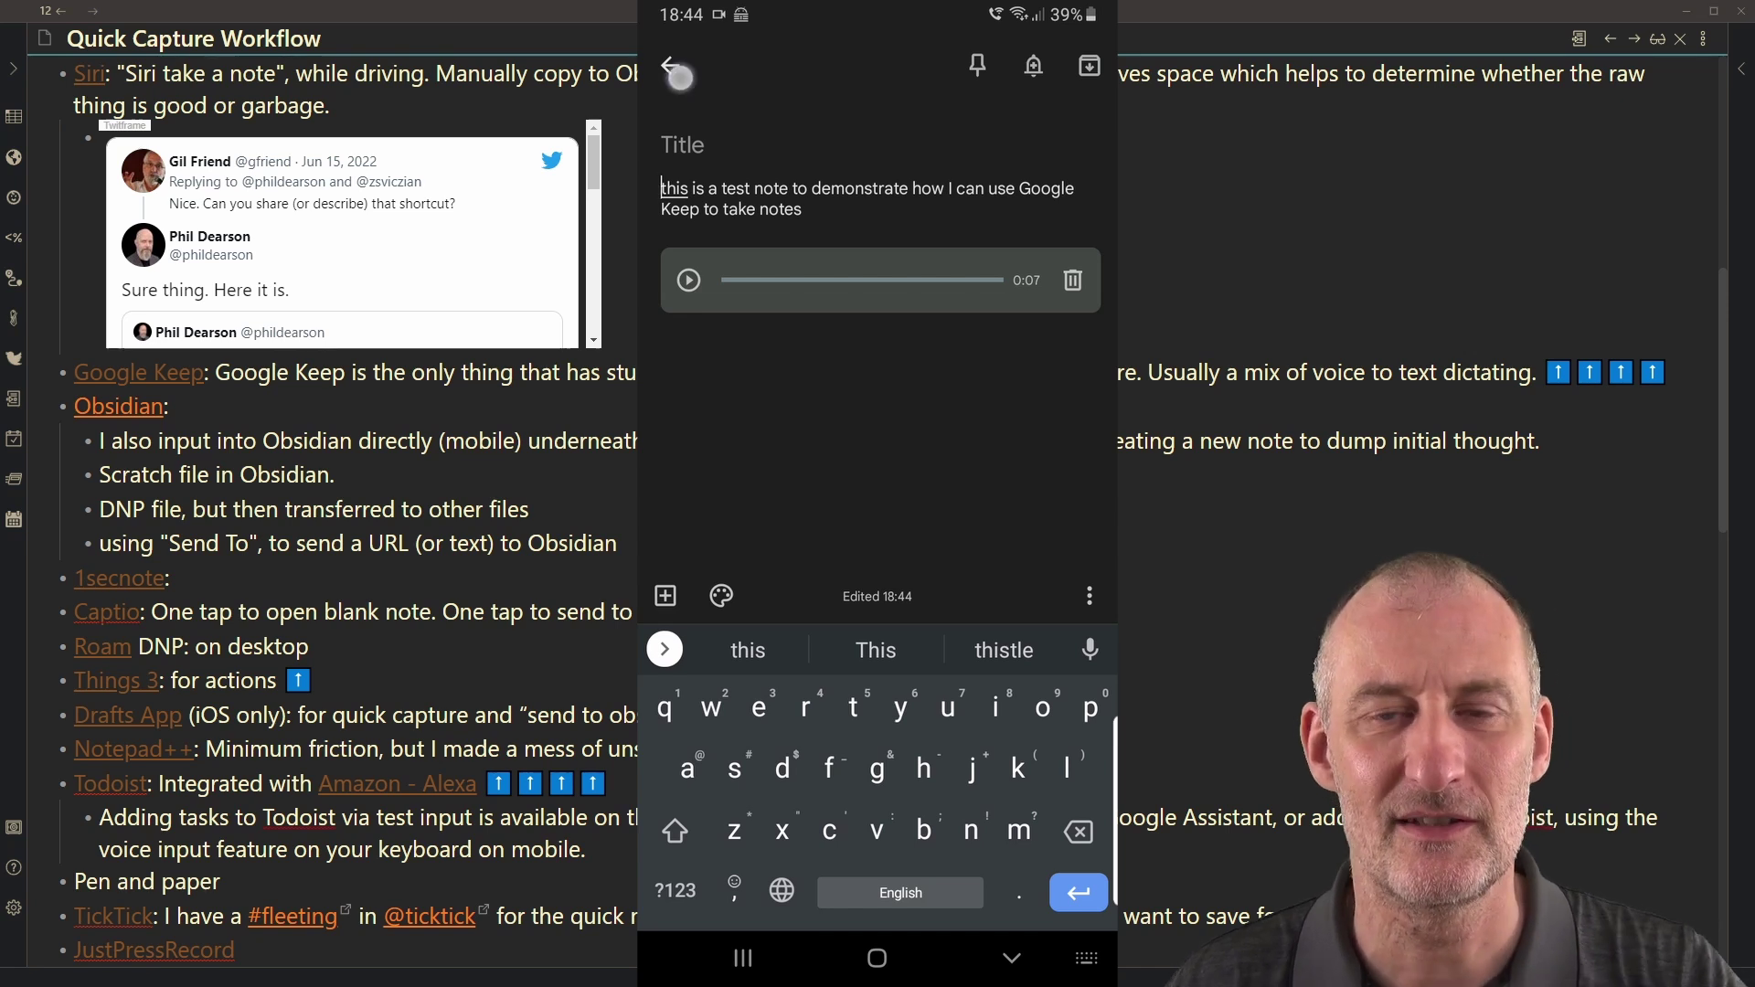
- Close the voice test note and start a new Keep note from the home screen
left_click(674, 68)
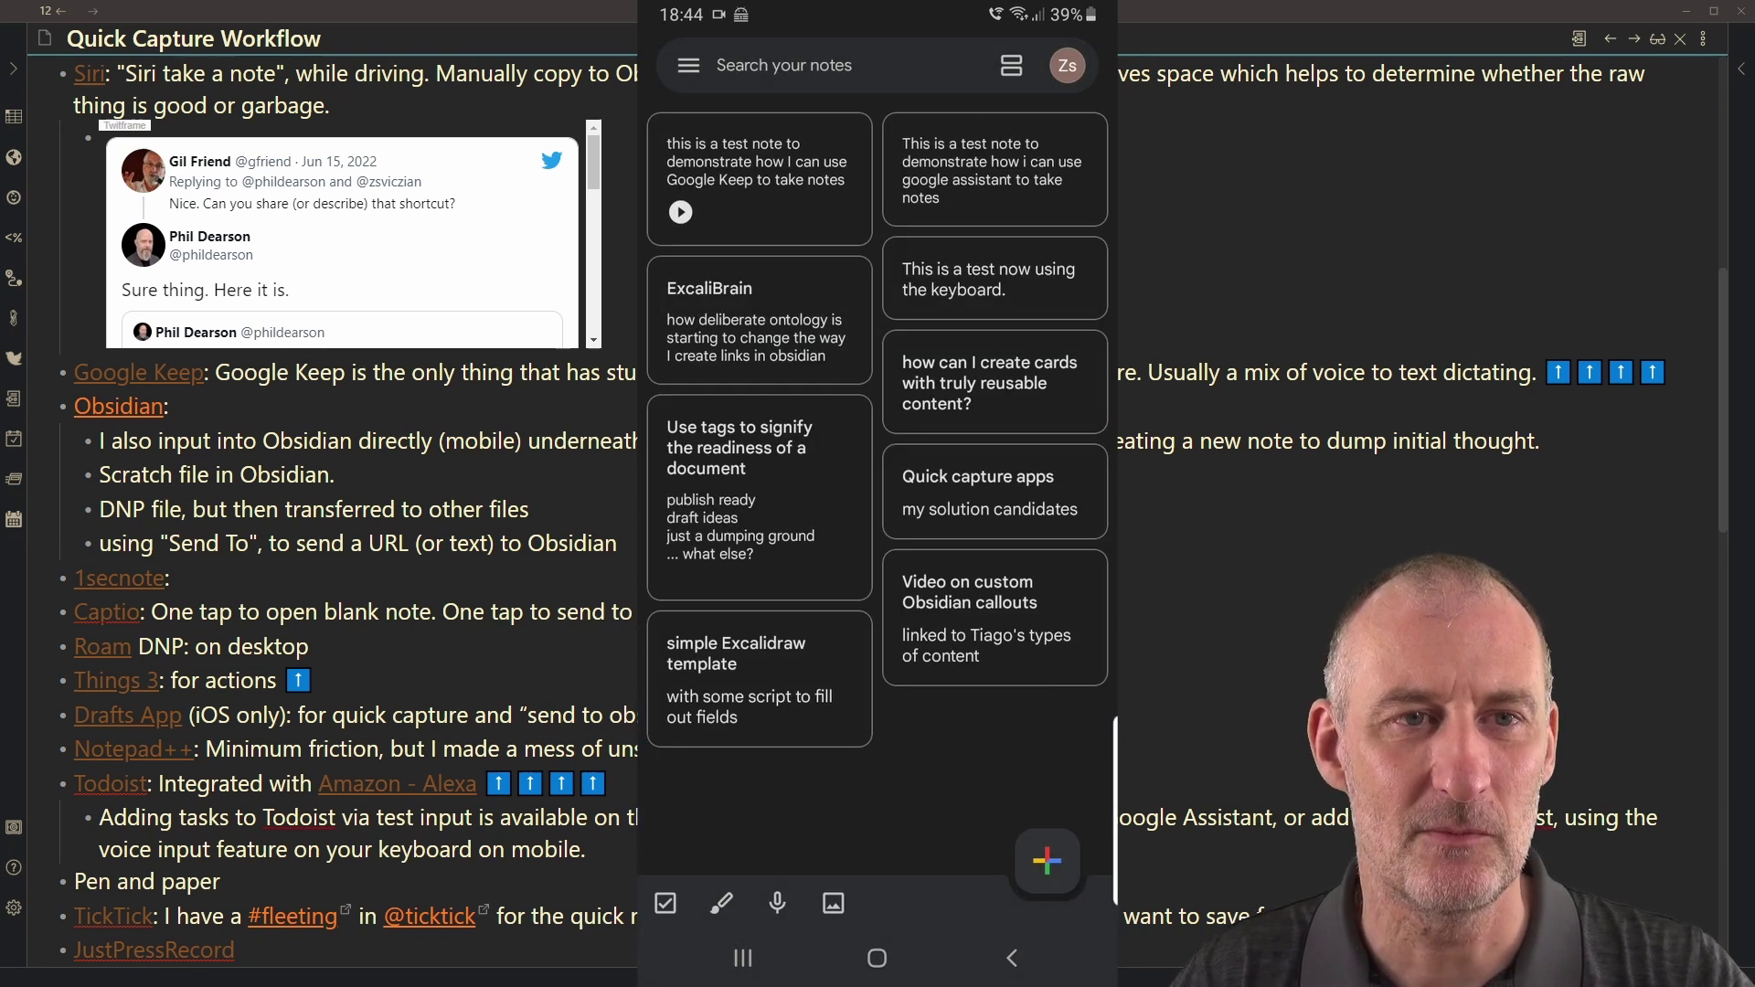
left_click(877, 958)
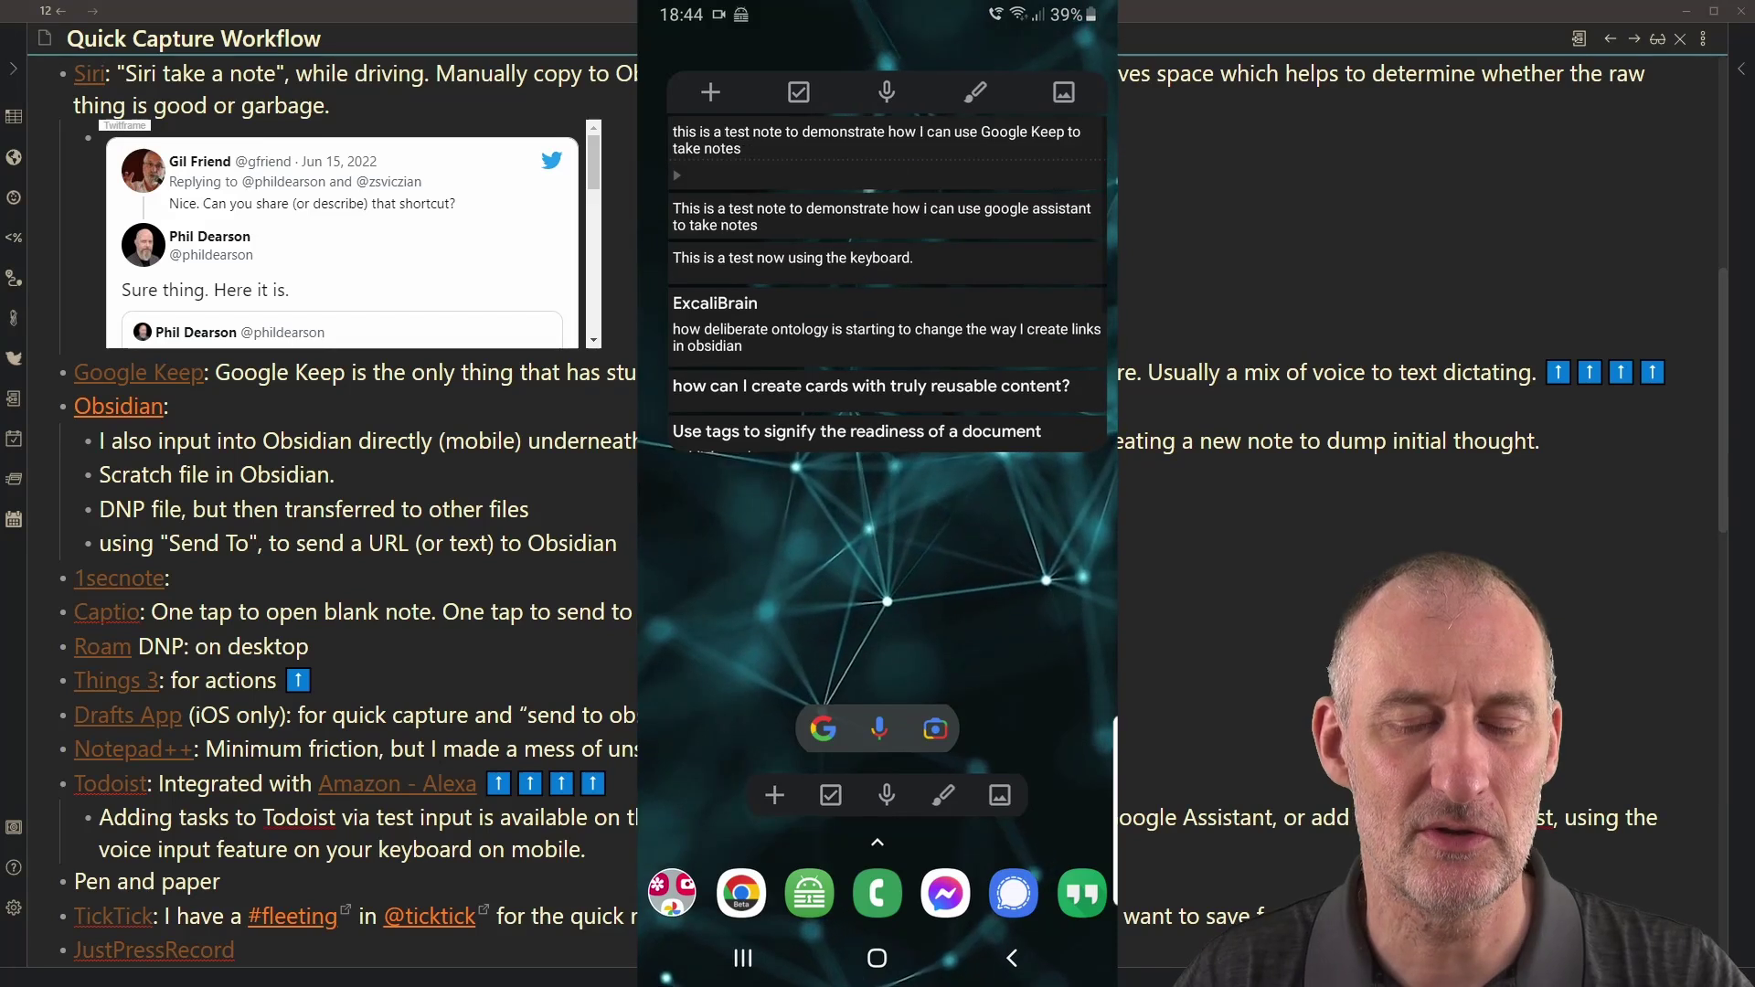
left_click(768, 788)
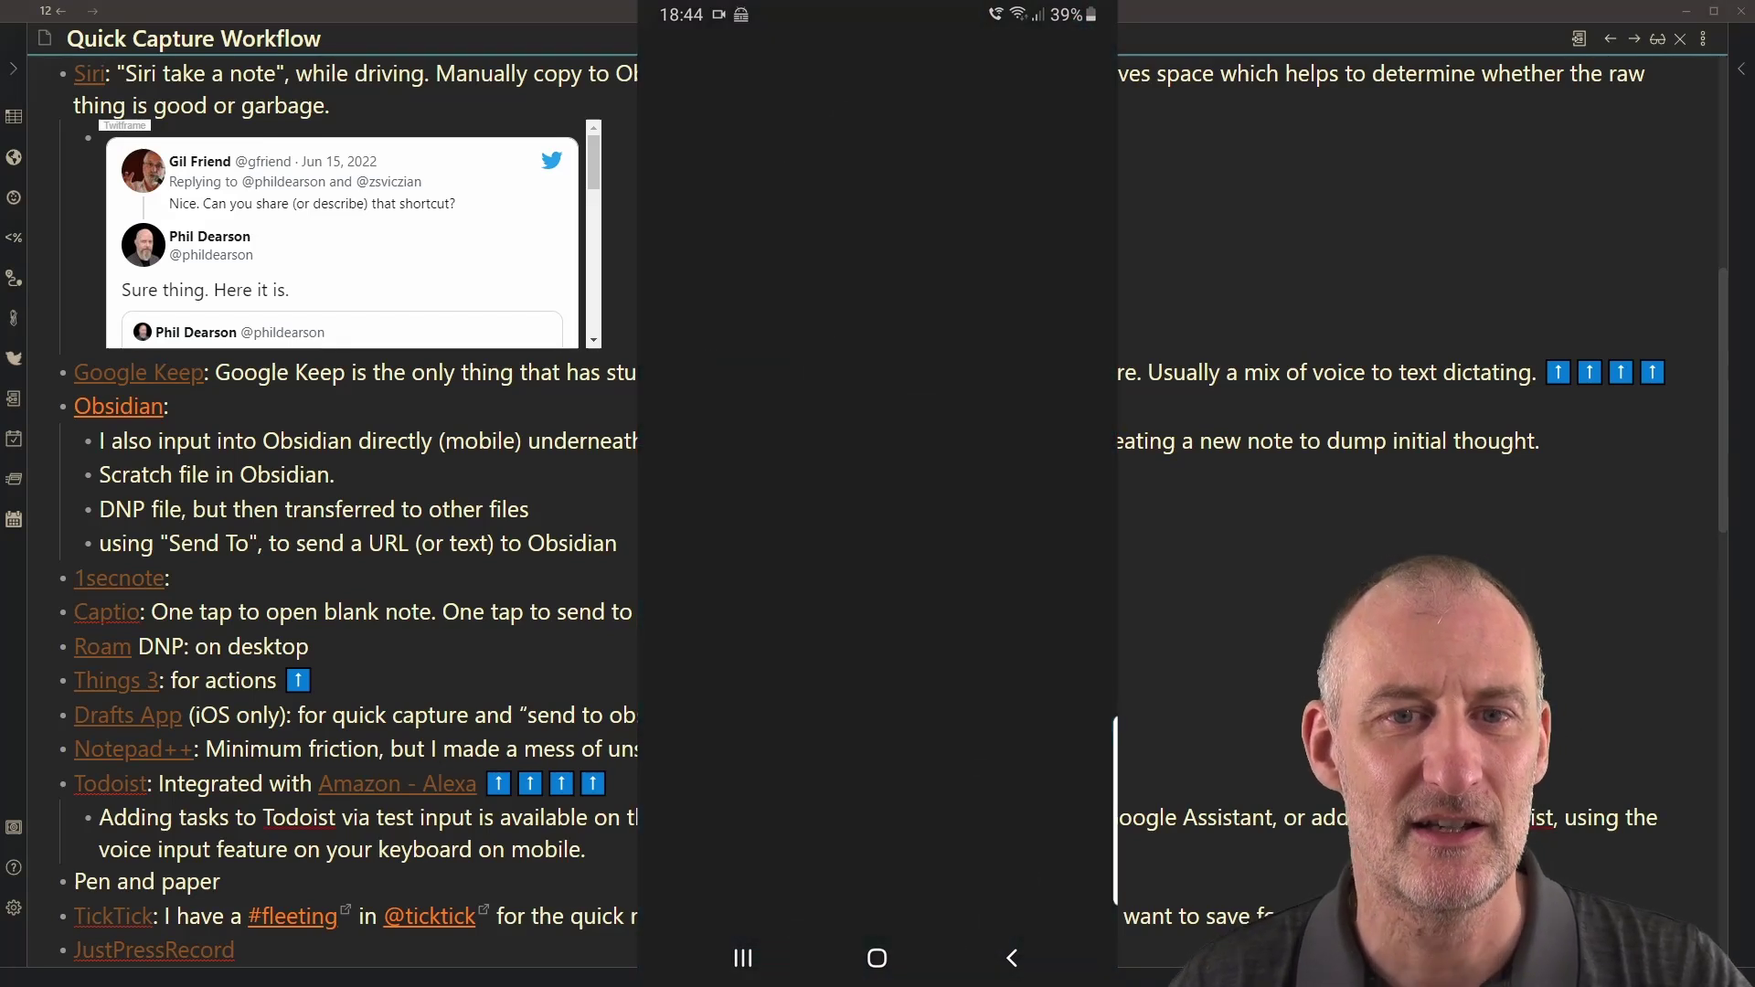
- Type the opening words 'This is a test now to show how' into the note
left_click(675, 831)
mouse_move(853, 709)
left_mouse_down()
mouse_move(914, 772)
mouse_move(745, 768)
left_mouse_up()
mouse_move(995, 708)
left_mouse_down()
mouse_move(736, 768)
mouse_move(808, 758)
mouse_move(853, 708)
left_mouse_up()
left_click(688, 770)
mouse_move(971, 830)
left_mouse_down()
mouse_move(1014, 731)
mouse_move(711, 708)
left_mouse_up()
left_click_drag(853, 709, 1042, 708)
mouse_move(734, 768)
left_mouse_down()
mouse_move(987, 722)
mouse_move(722, 717)
left_mouse_up()
mouse_move(924, 767)
left_mouse_down()
mouse_move(948, 744)
mouse_move(711, 711)
left_mouse_up()
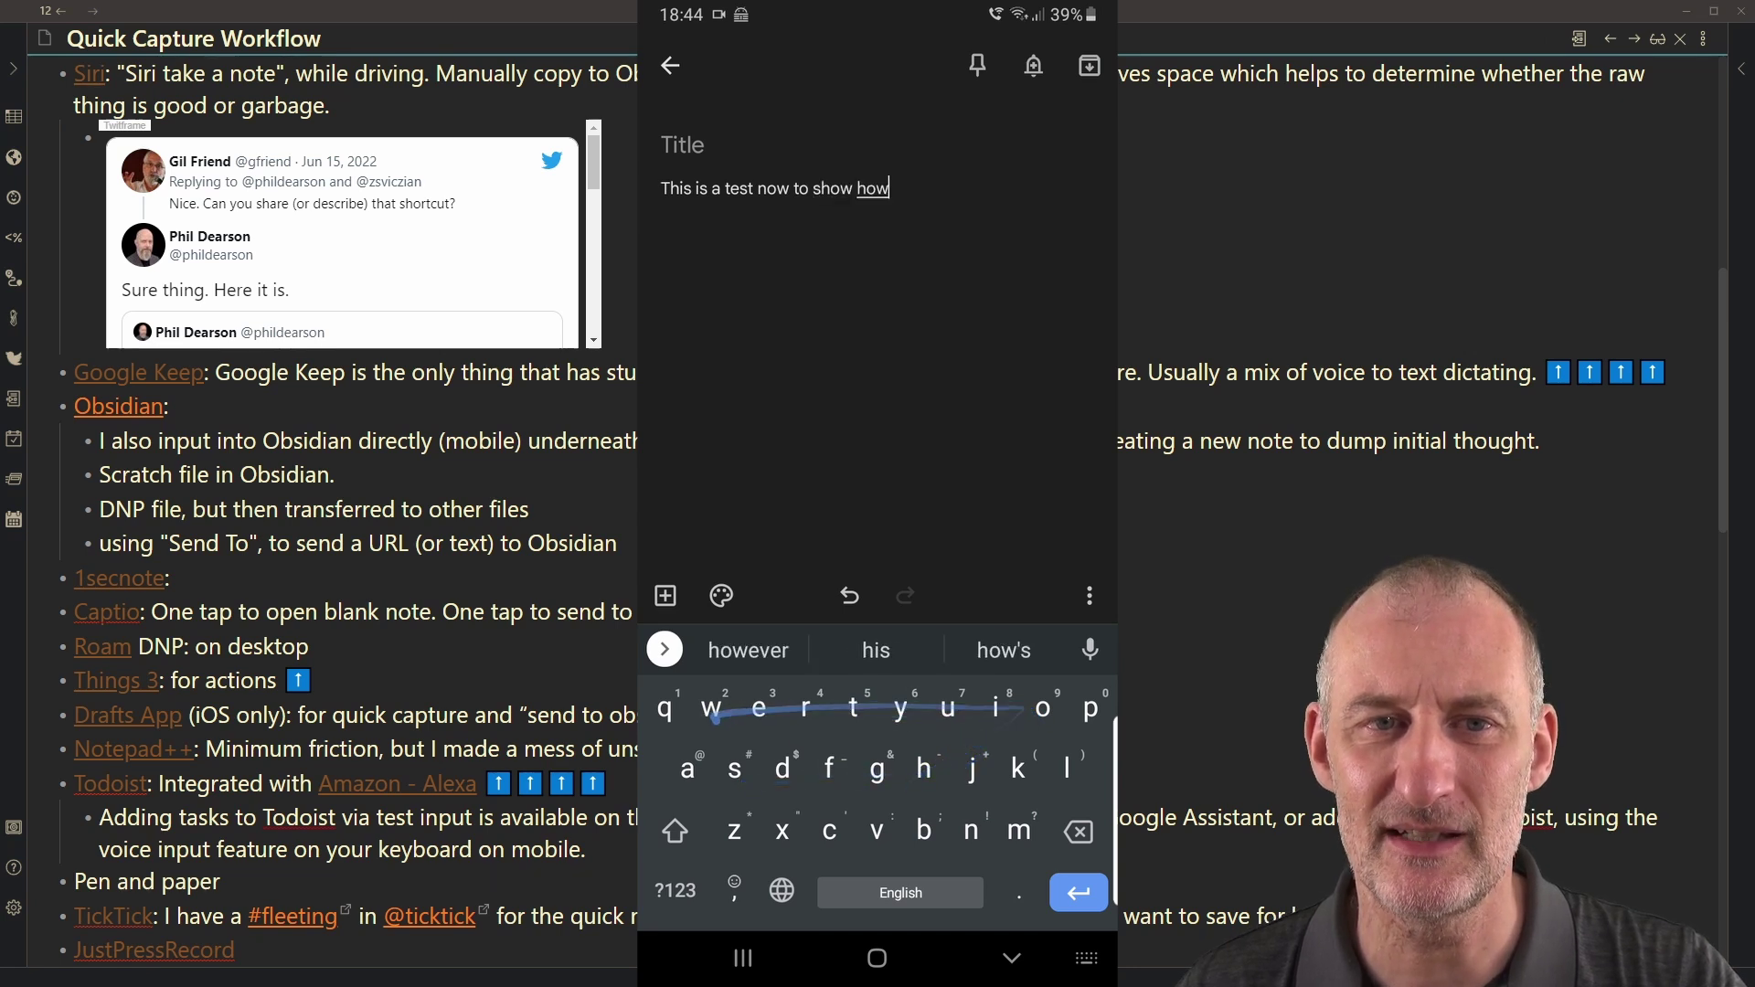
- Finish the text with 'I can use the keyboard' and save the note
left_click(677, 834)
left_click(994, 708)
left_click_drag(829, 830, 973, 832)
mouse_move(954, 704)
left_mouse_down()
mouse_move(758, 708)
mouse_move(909, 767)
mouse_move(759, 708)
left_mouse_up()
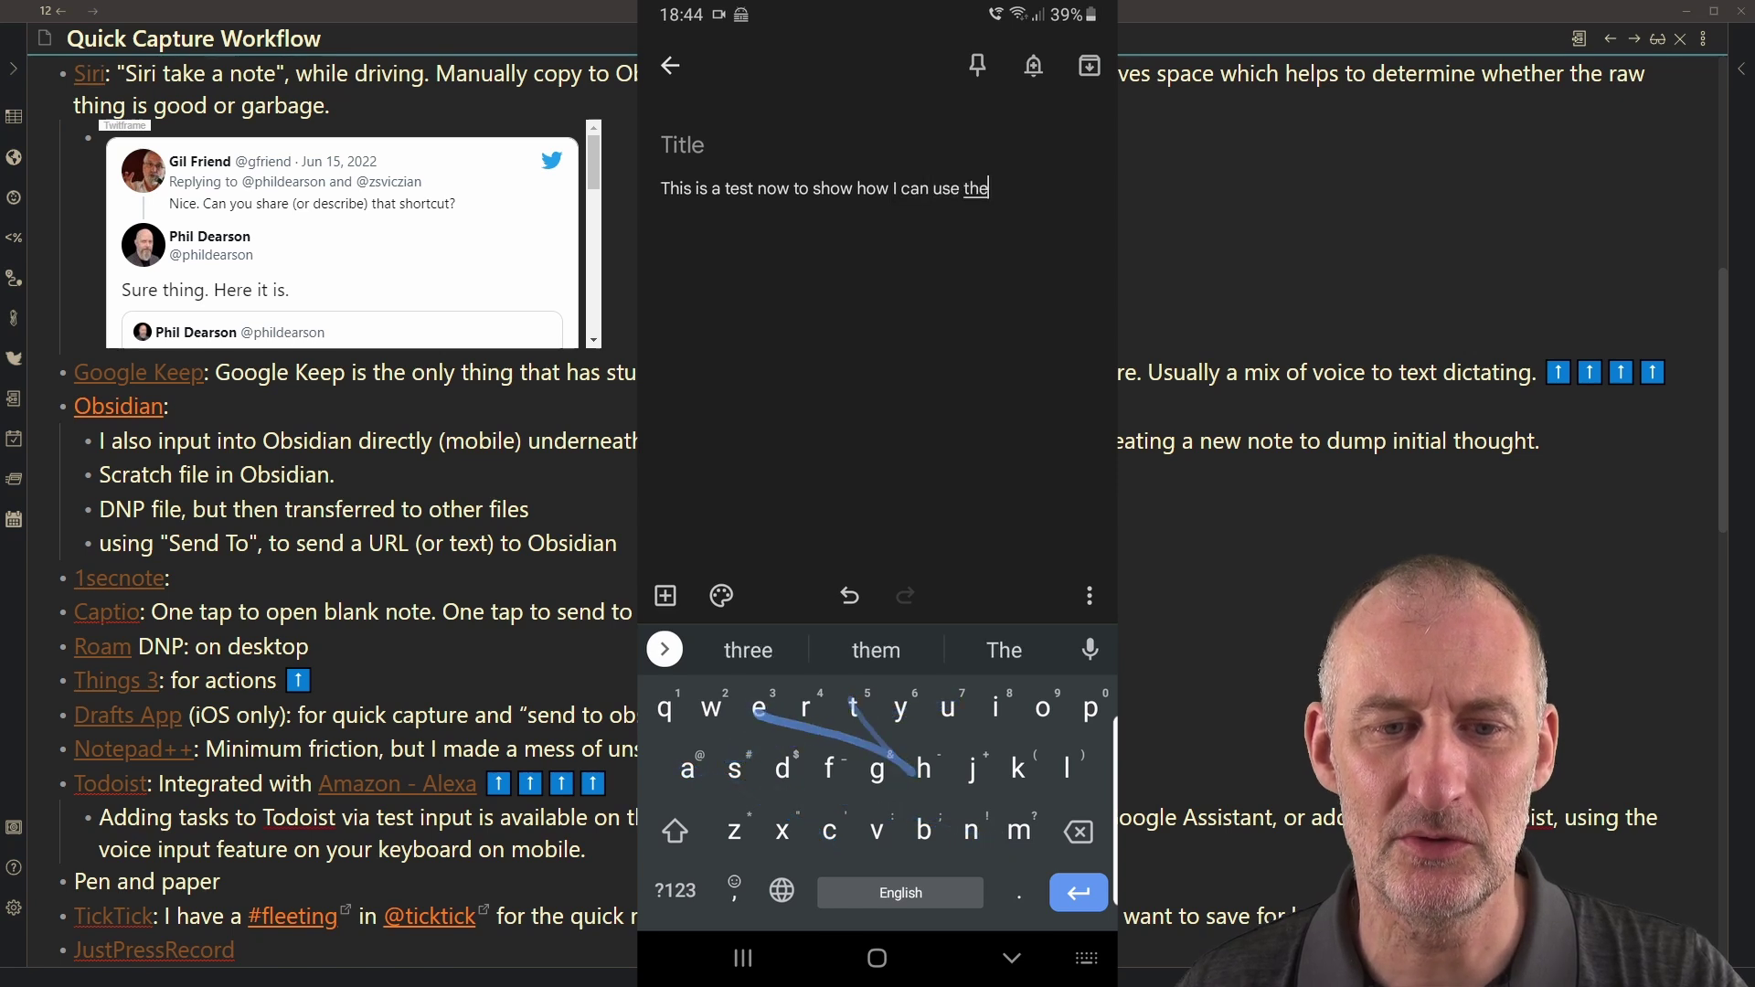
mouse_move(1023, 779)
left_mouse_down()
mouse_move(819, 727)
mouse_move(924, 828)
mouse_move(788, 769)
left_mouse_up()
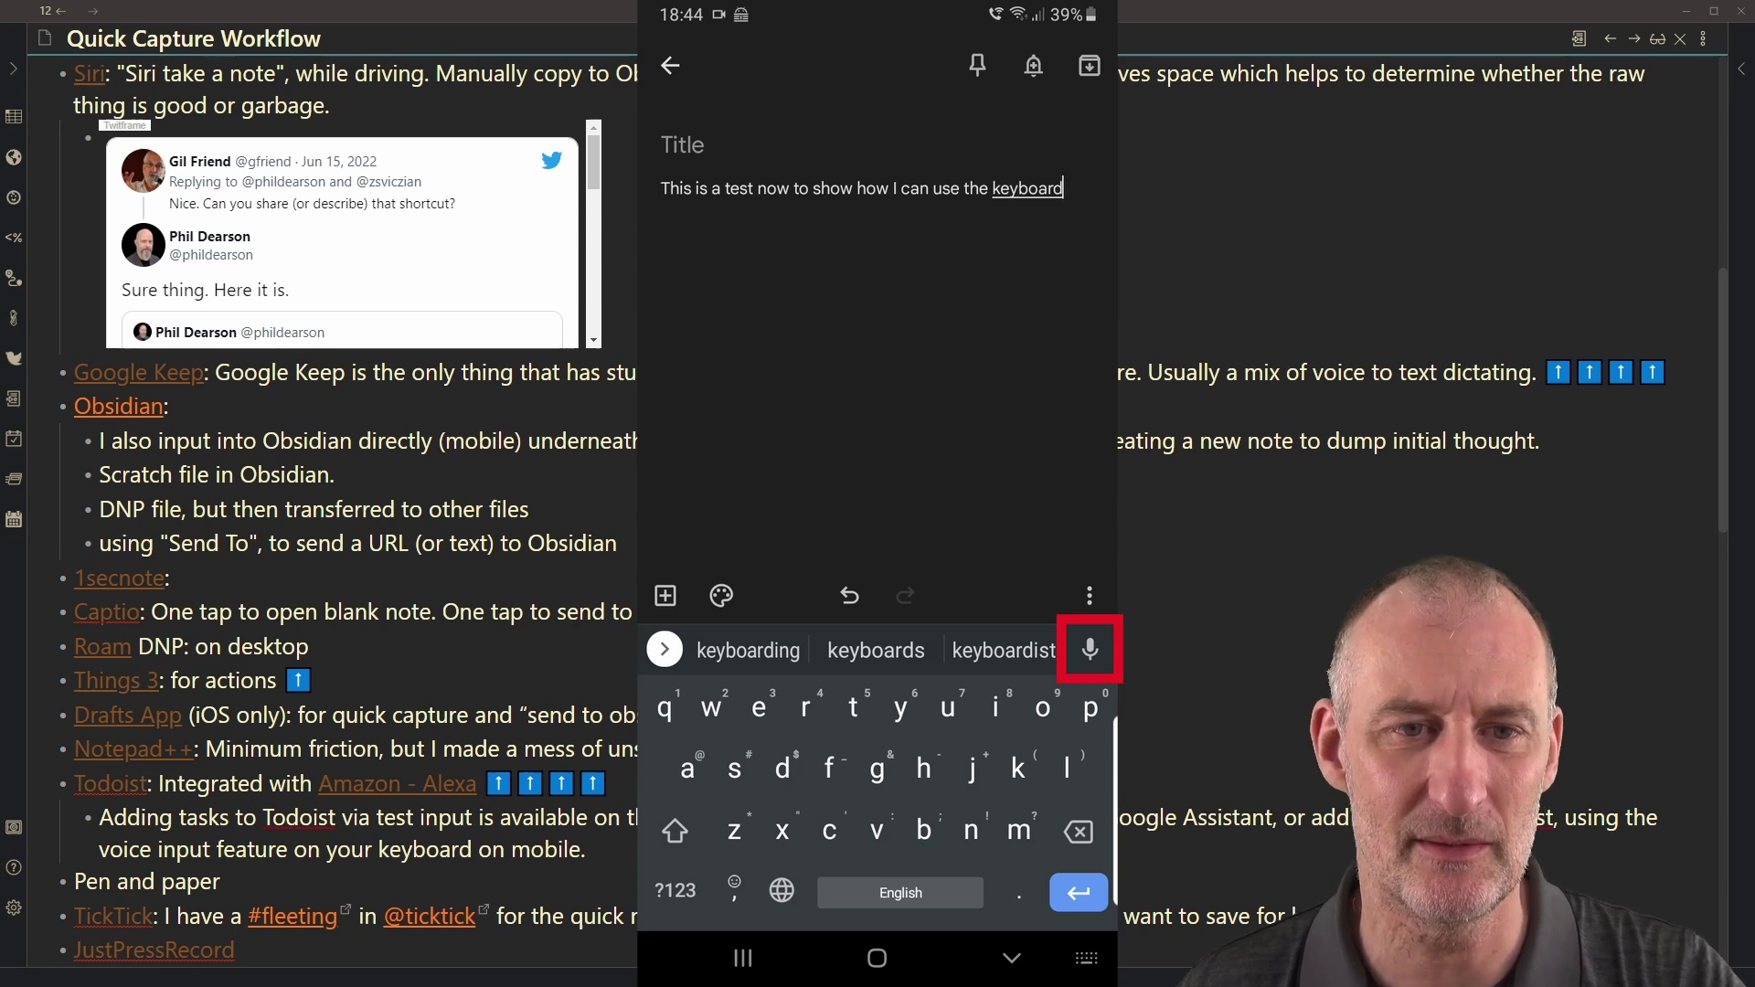
left_click(670, 65)
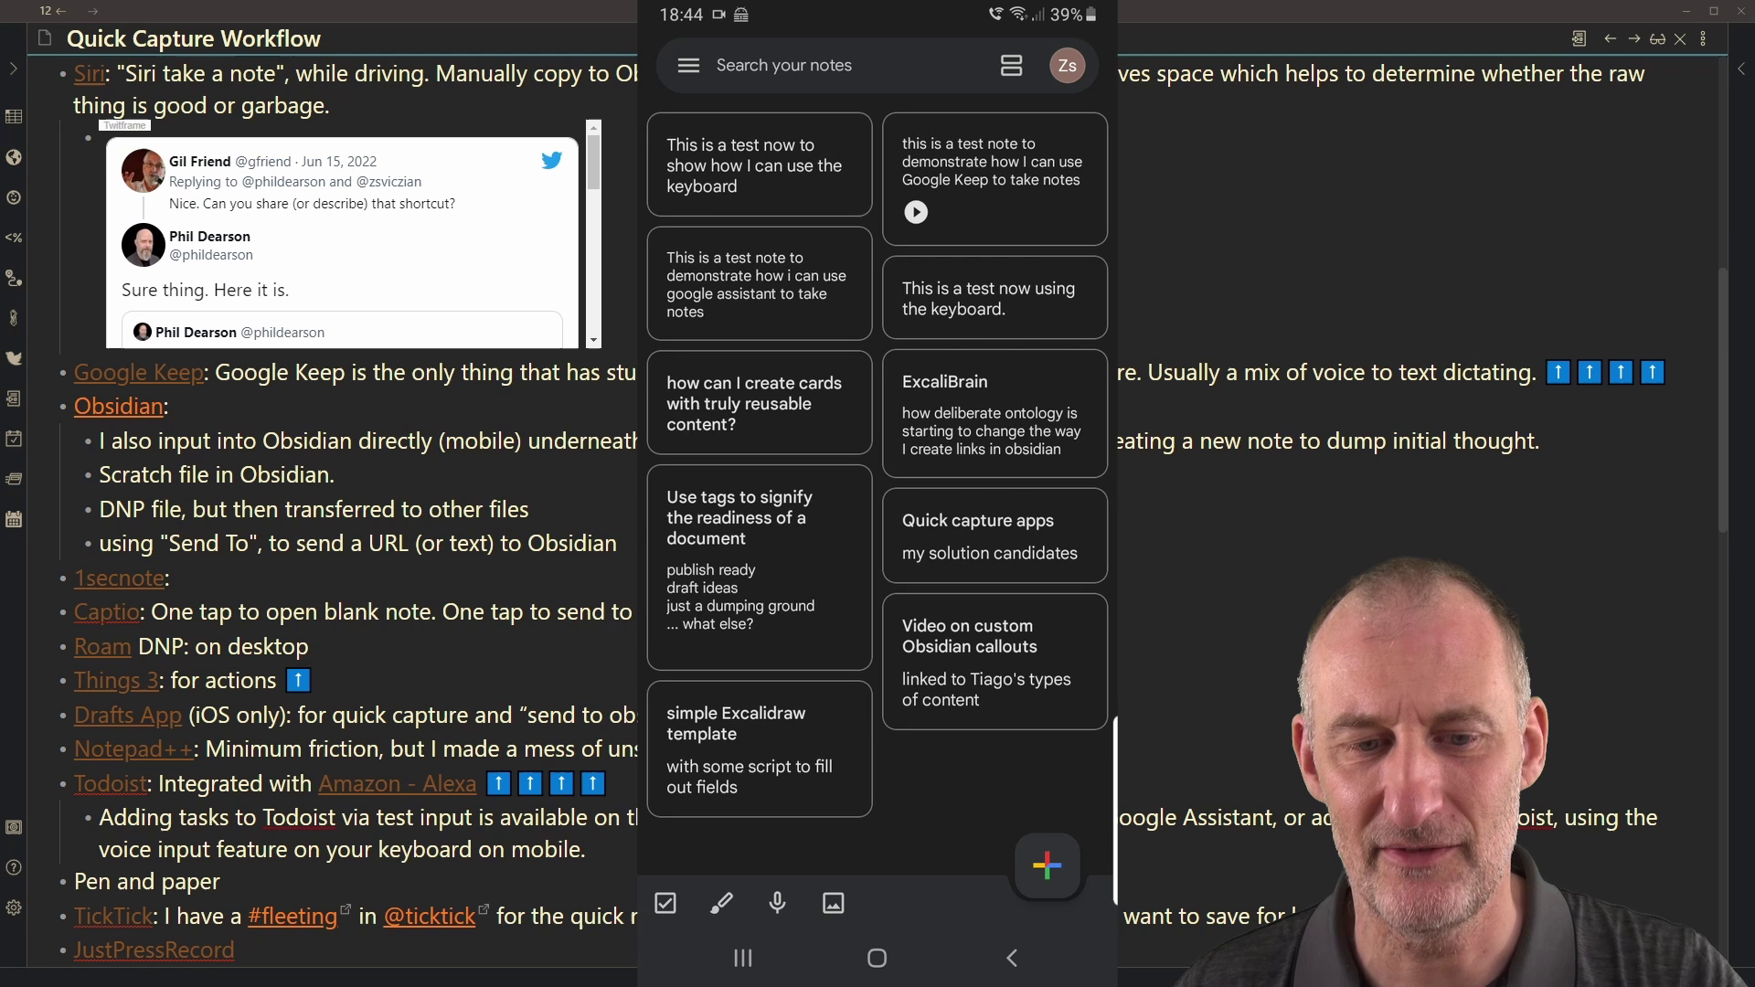
- Create the tree photo note 'This is a tree in our garden' and return to the list
left_click(877, 958)
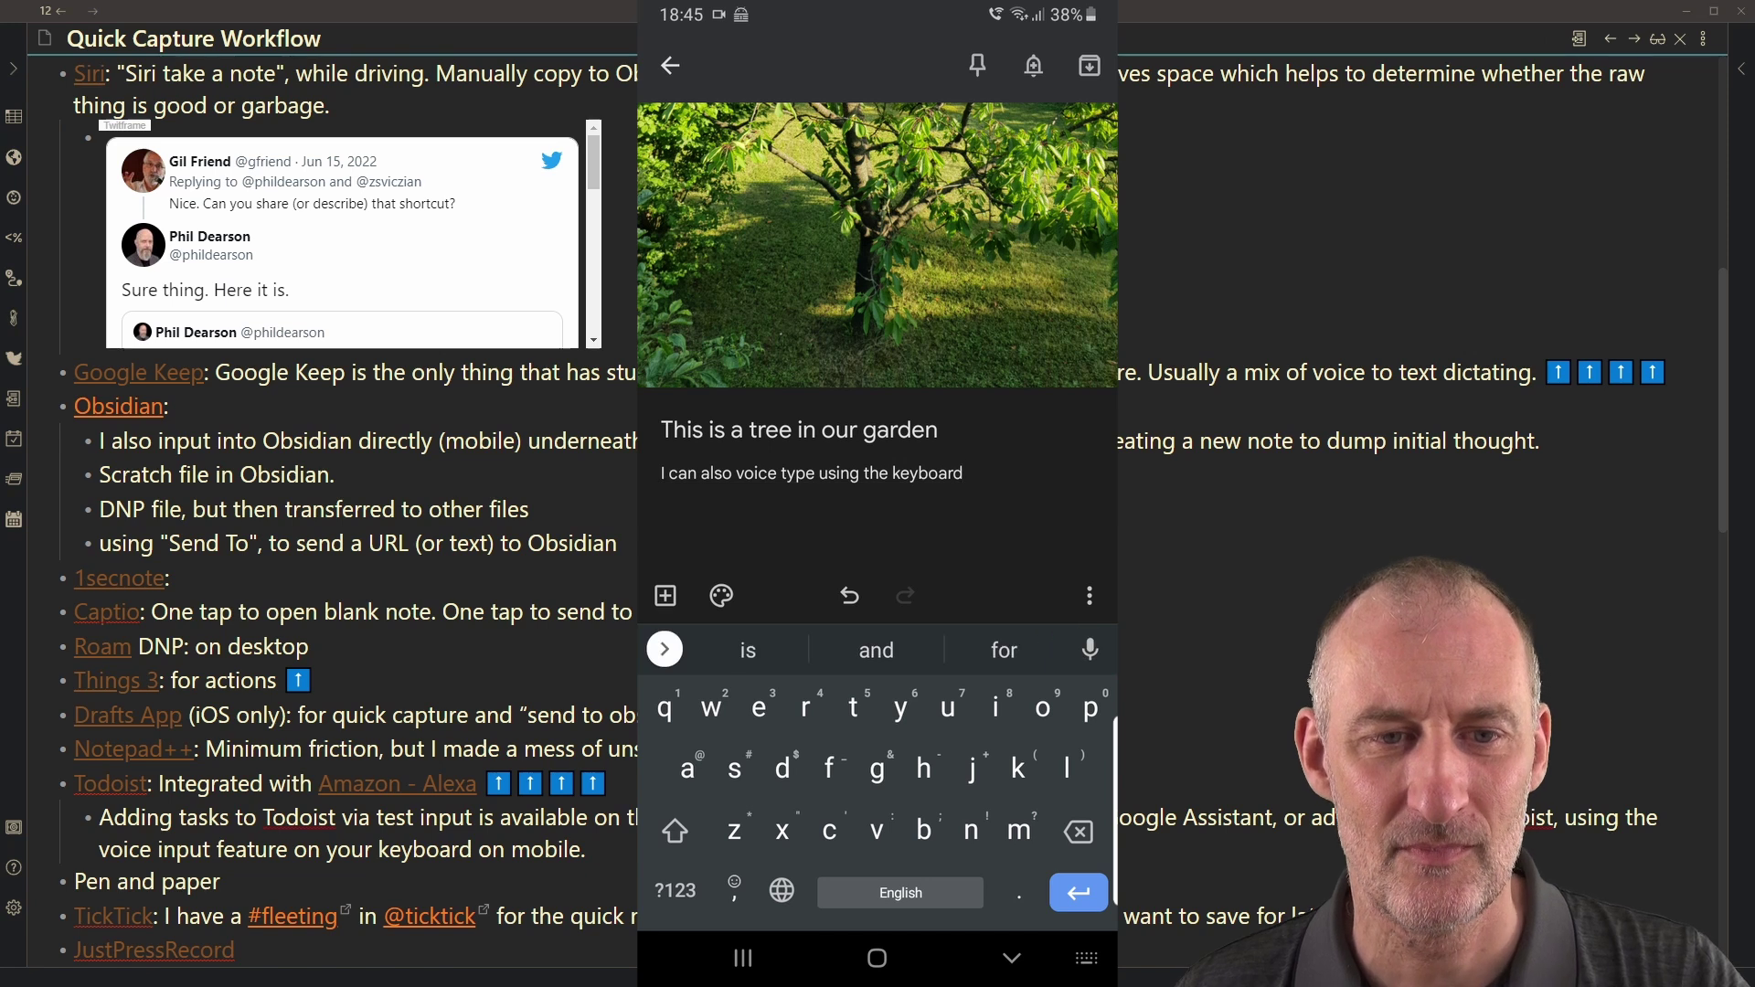
left_click(670, 65)
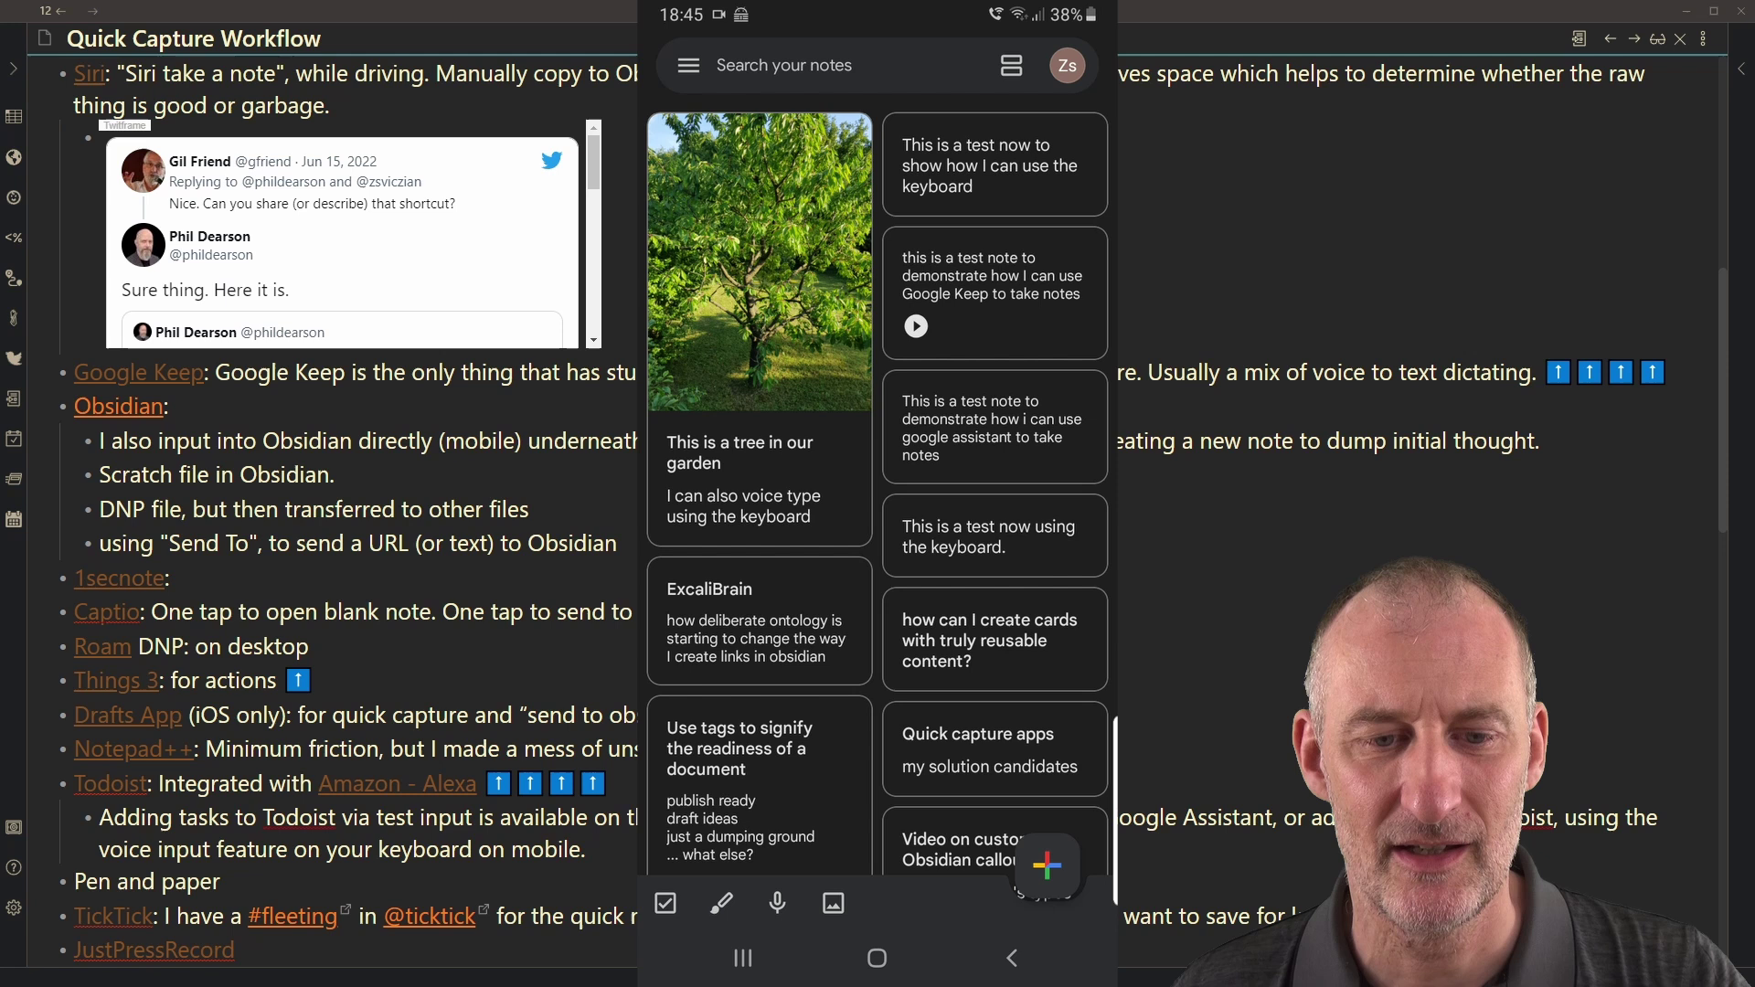
- Start a new drawing note and handwrite 'This is' on the canvas
left_click(876, 958)
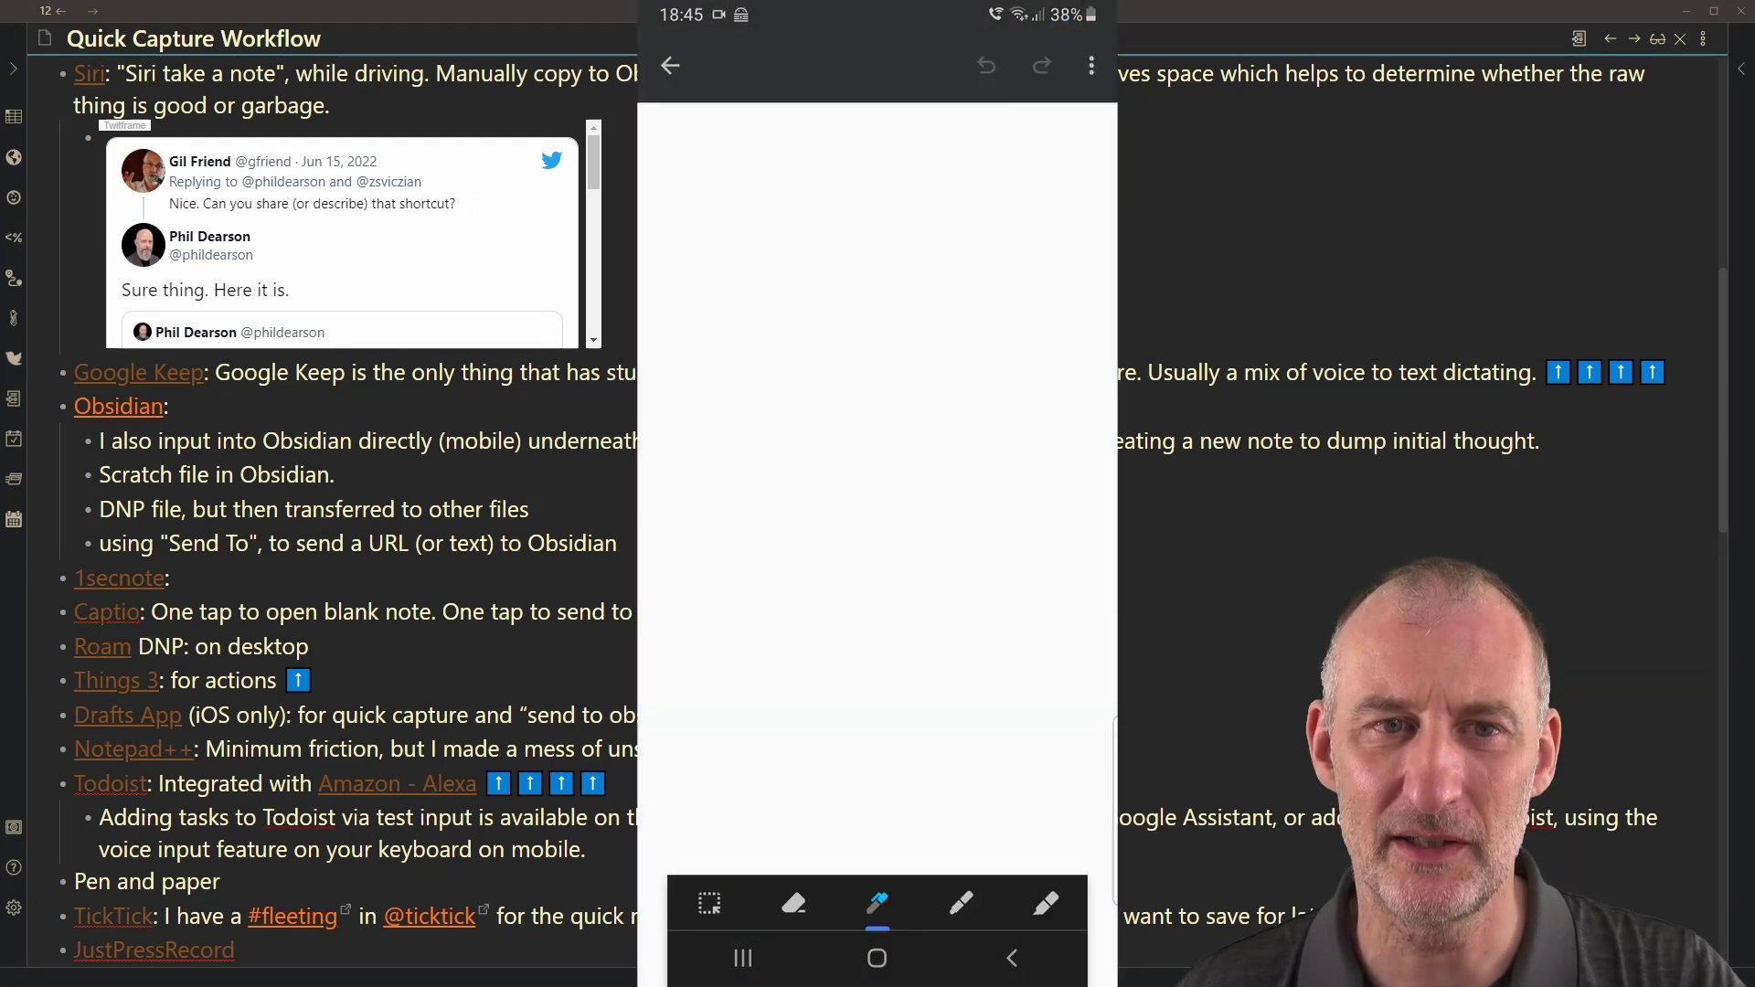
left_click_drag(781, 215, 700, 395)
left_click_drag(710, 235, 886, 185)
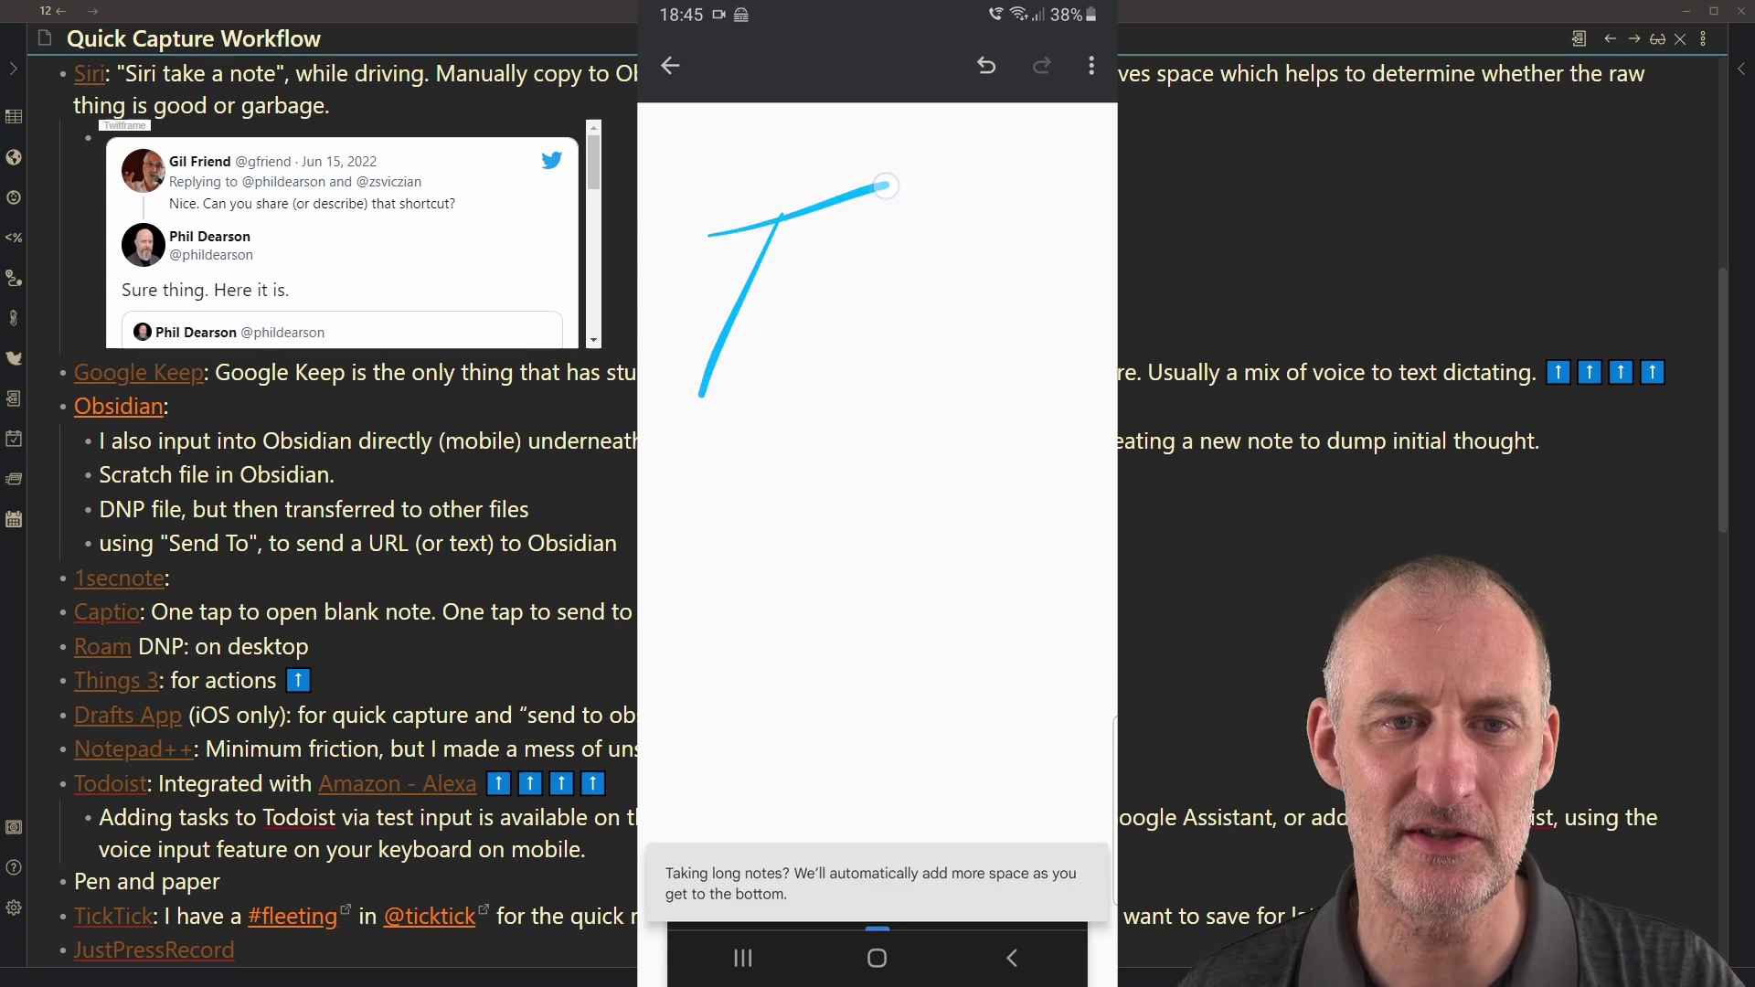
mouse_move(787, 263)
left_mouse_down()
mouse_move(784, 316)
mouse_move(855, 412)
left_mouse_up()
left_click(861, 311)
mouse_move(914, 338)
left_mouse_down()
mouse_move(930, 373)
mouse_move(868, 414)
left_mouse_up()
mouse_move(779, 475)
left_mouse_down()
mouse_move(752, 533)
mouse_move(766, 553)
mouse_move(700, 633)
mouse_move(755, 642)
left_mouse_up()
left_click(773, 437)
- Handwrite 'a hand written note' below to complete the sentence
mouse_move(809, 566)
left_mouse_down()
mouse_move(854, 640)
mouse_move(914, 608)
mouse_move(930, 631)
mouse_move(1018, 648)
left_mouse_up()
mouse_move(742, 715)
left_mouse_down()
mouse_move(771, 722)
mouse_move(796, 699)
left_mouse_up()
mouse_move(818, 727)
left_mouse_down()
mouse_move(823, 761)
mouse_move(864, 720)
mouse_move(889, 756)
left_mouse_up()
mouse_move(934, 678)
left_mouse_down()
mouse_move(925, 766)
mouse_move(949, 767)
left_mouse_up()
mouse_move(900, 732)
left_mouse_down()
mouse_move(959, 720)
mouse_move(1056, 745)
left_mouse_up()
mouse_move(803, 834)
left_mouse_down()
mouse_move(946, 818)
mouse_move(978, 827)
mouse_move(969, 859)
left_mouse_up()
mouse_move(951, 820)
left_mouse_down()
mouse_move(1037, 818)
mouse_move(1060, 843)
left_mouse_up()
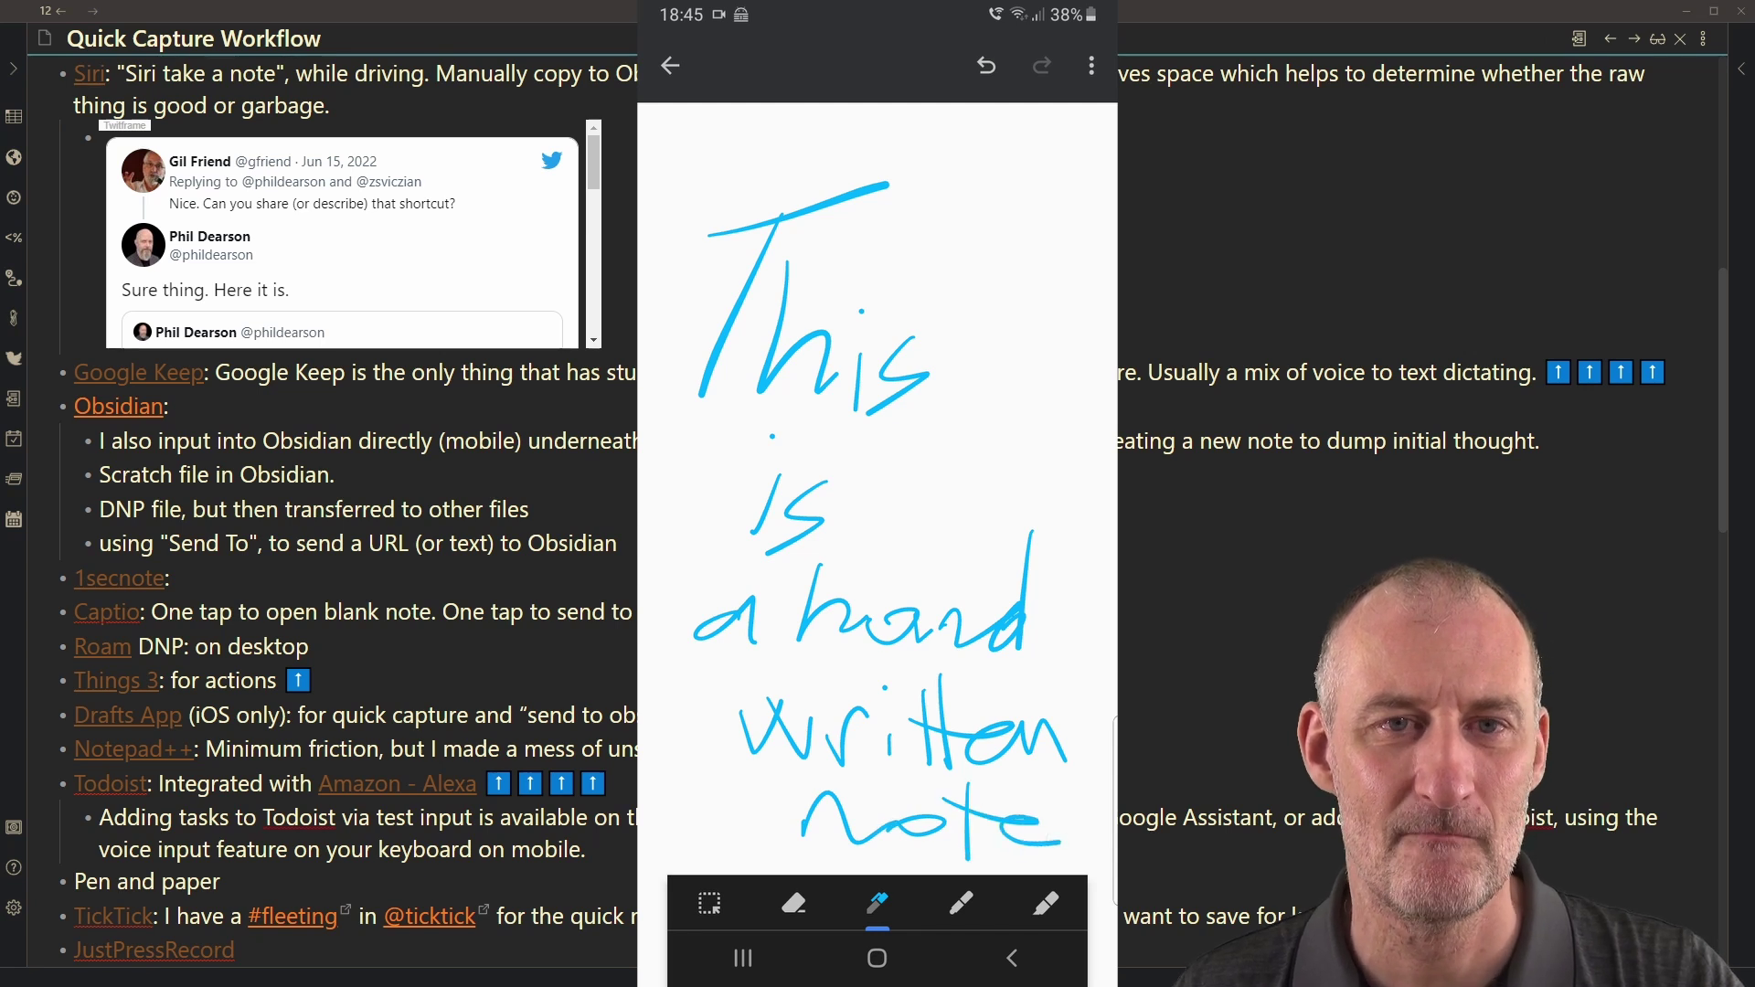
left_click(670, 65)
left_click(668, 63)
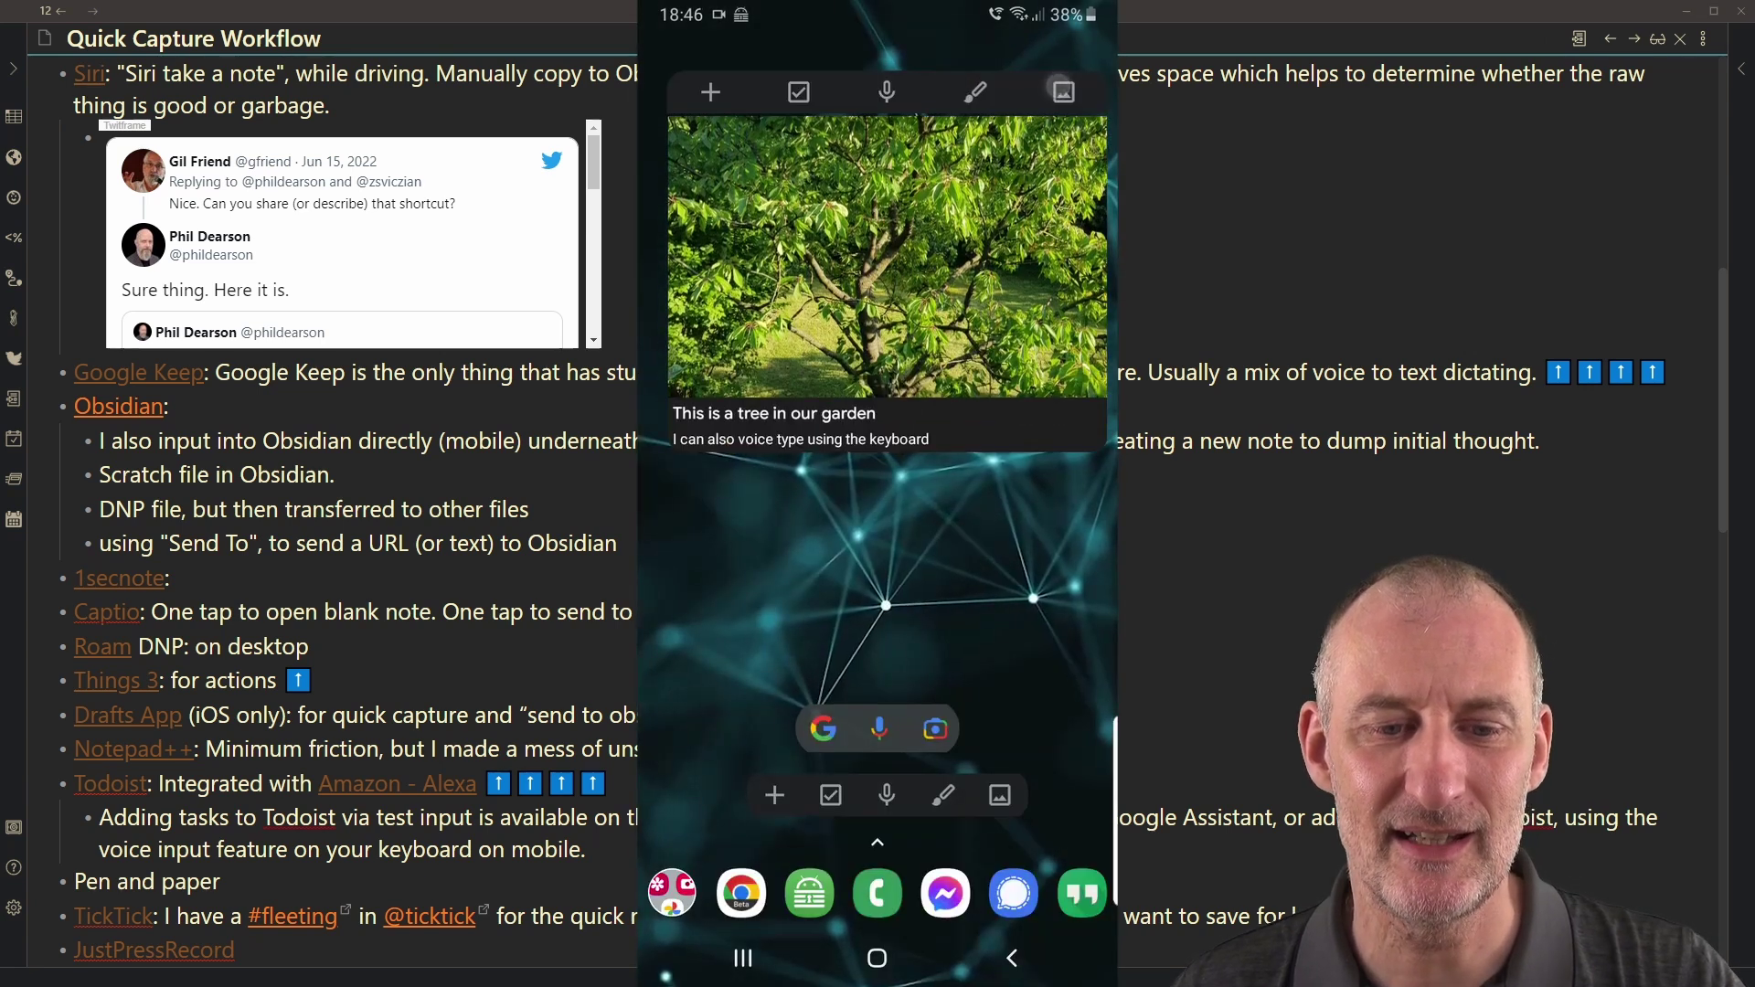
scroll(886, 274, "down", 5)
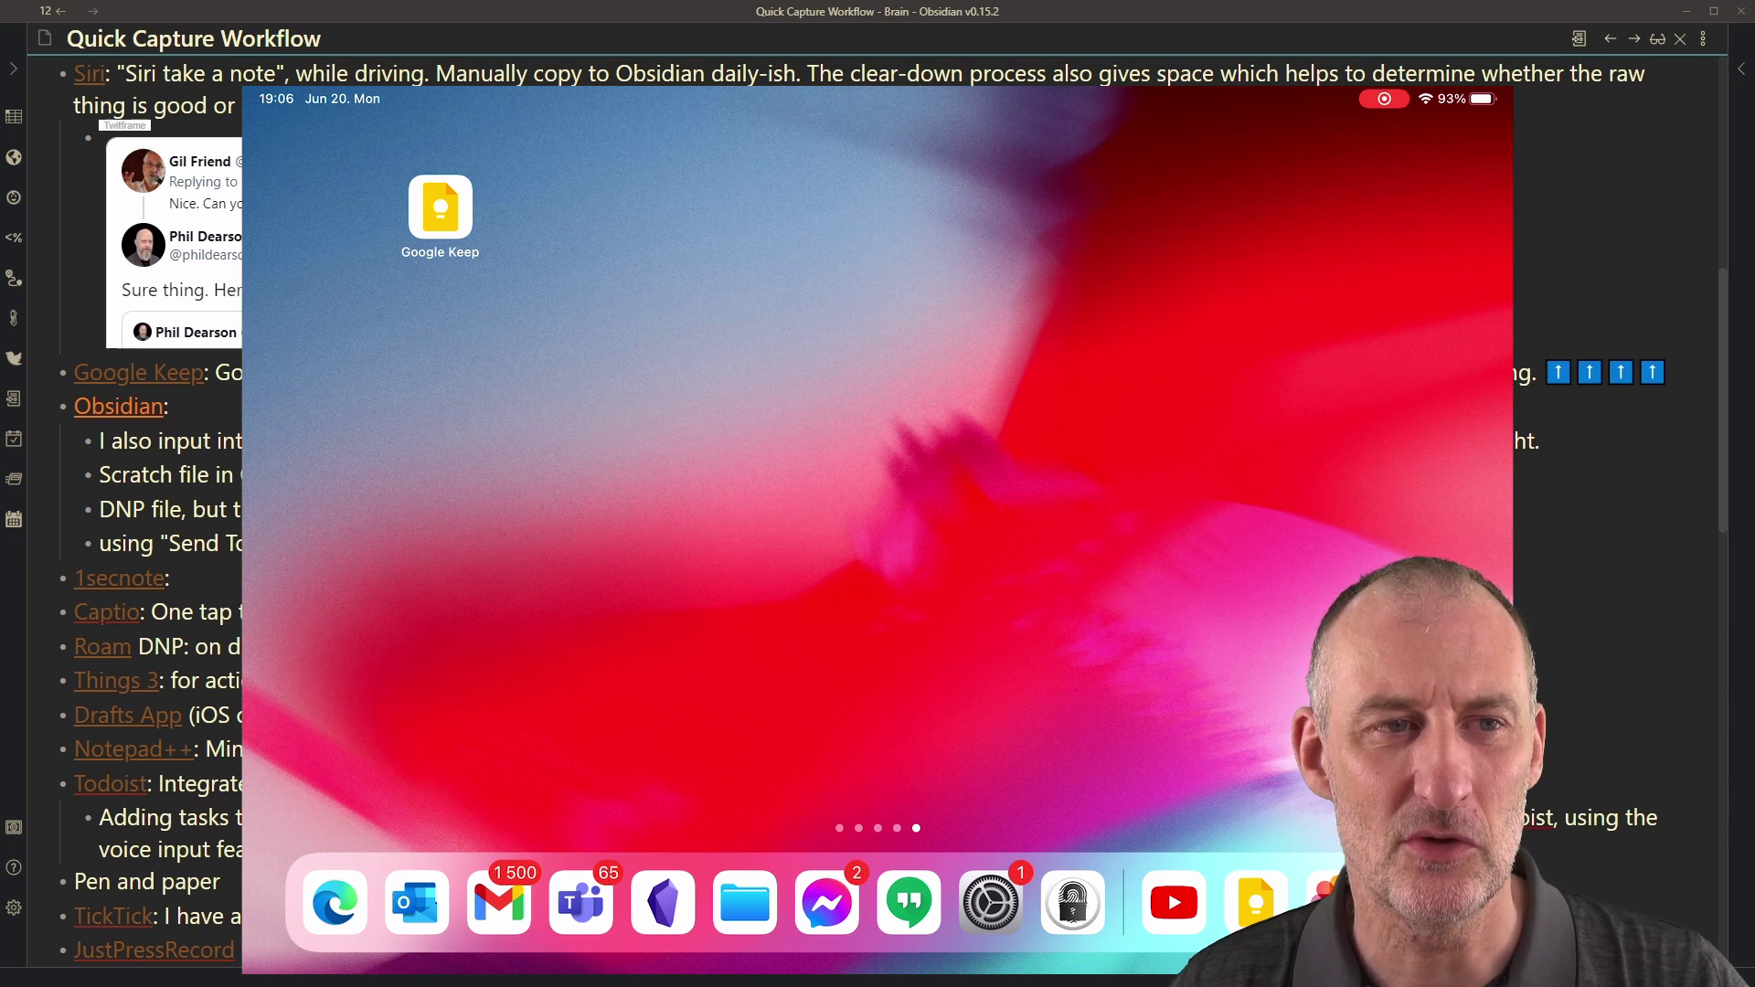
- Start a Keep note with a freshly taken Kindle page photo and begin its title
left_click(439, 206)
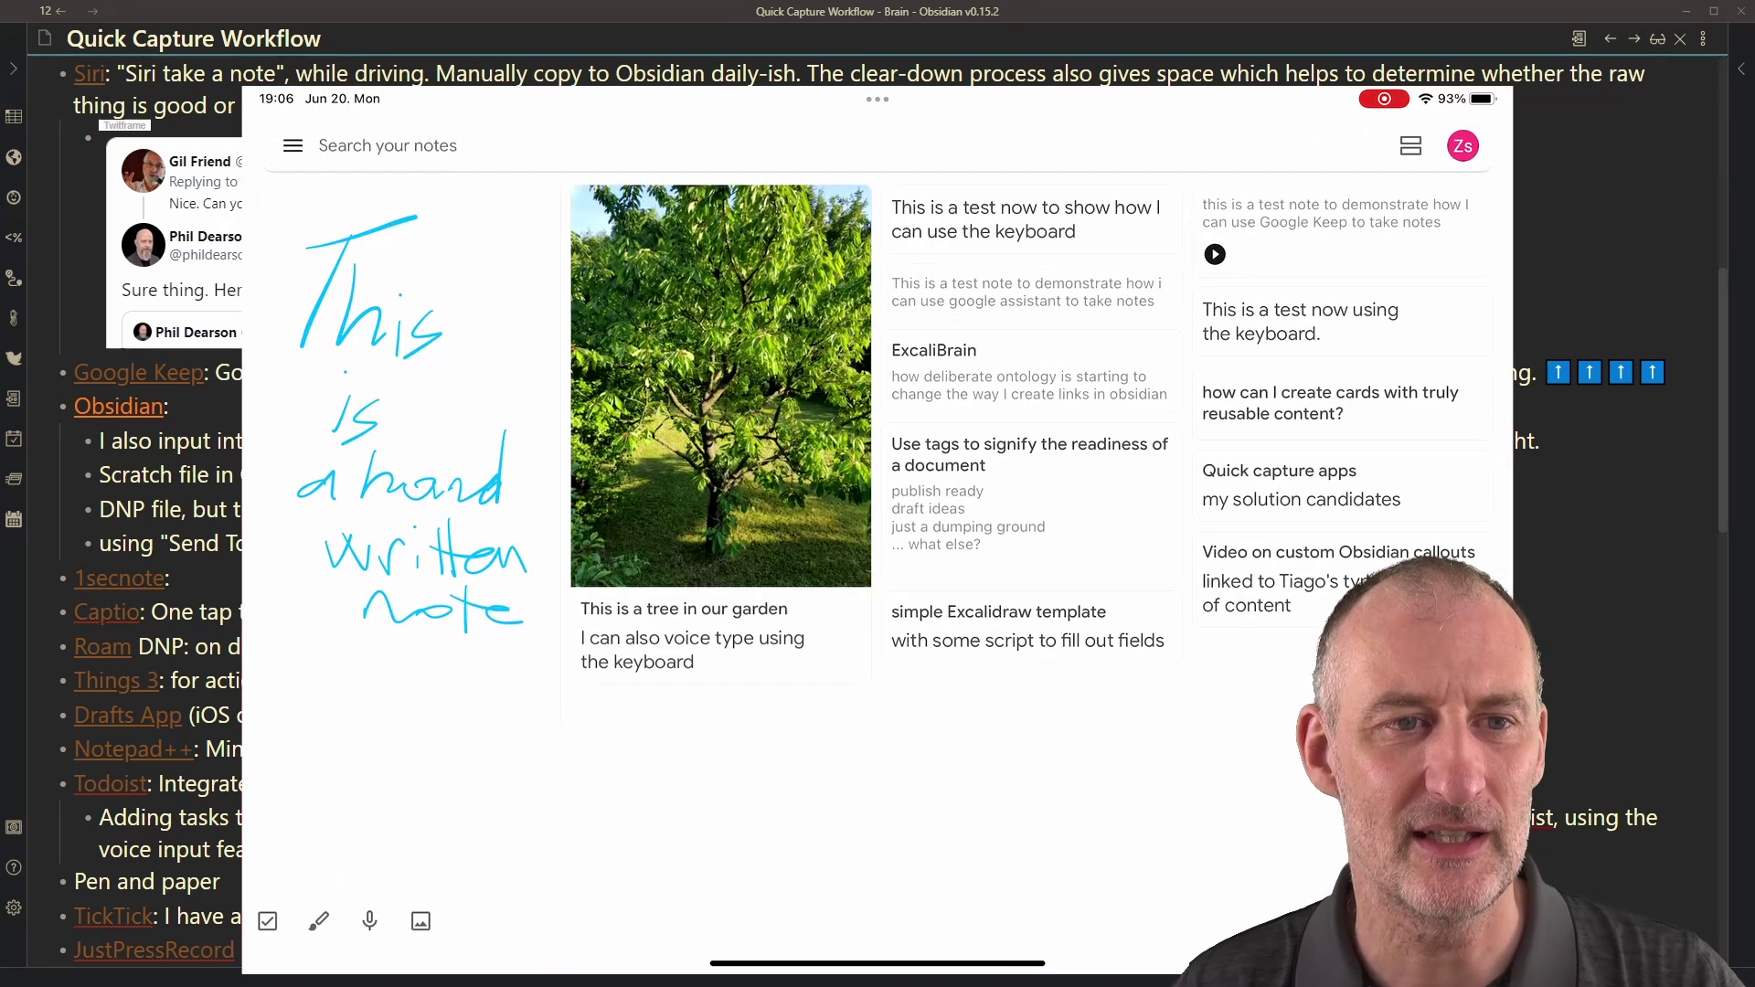
left_click(420, 920)
left_click(356, 924)
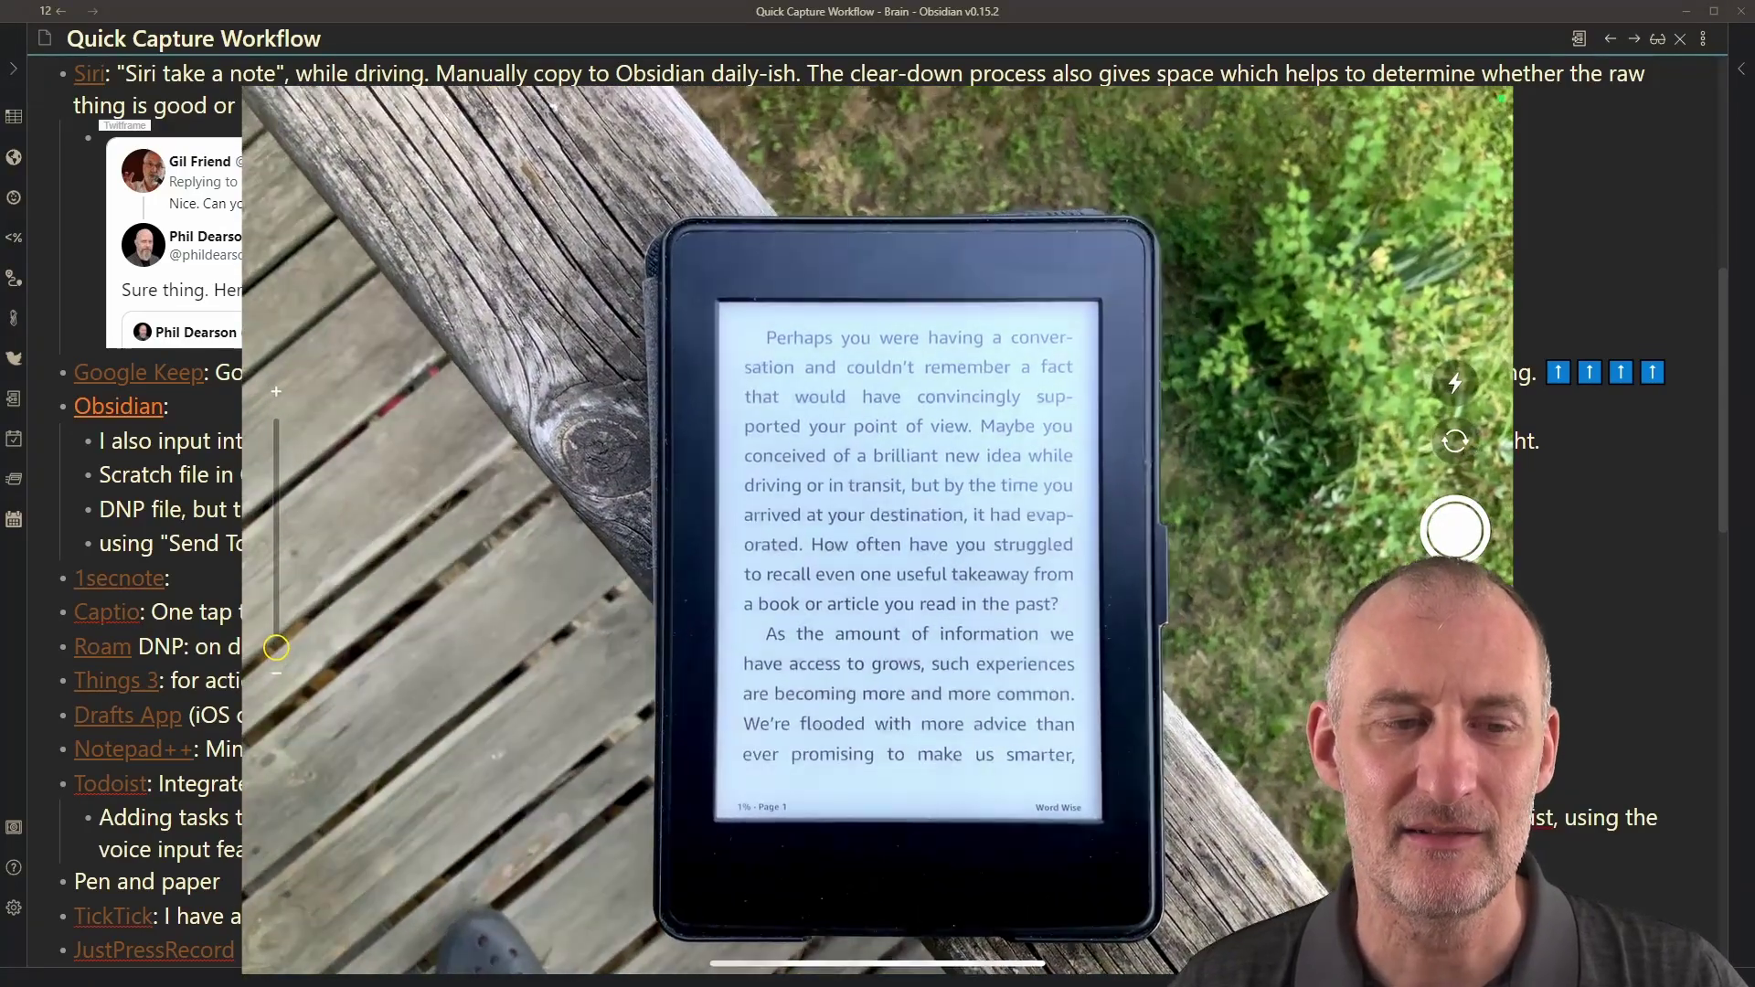
left_click(1454, 530)
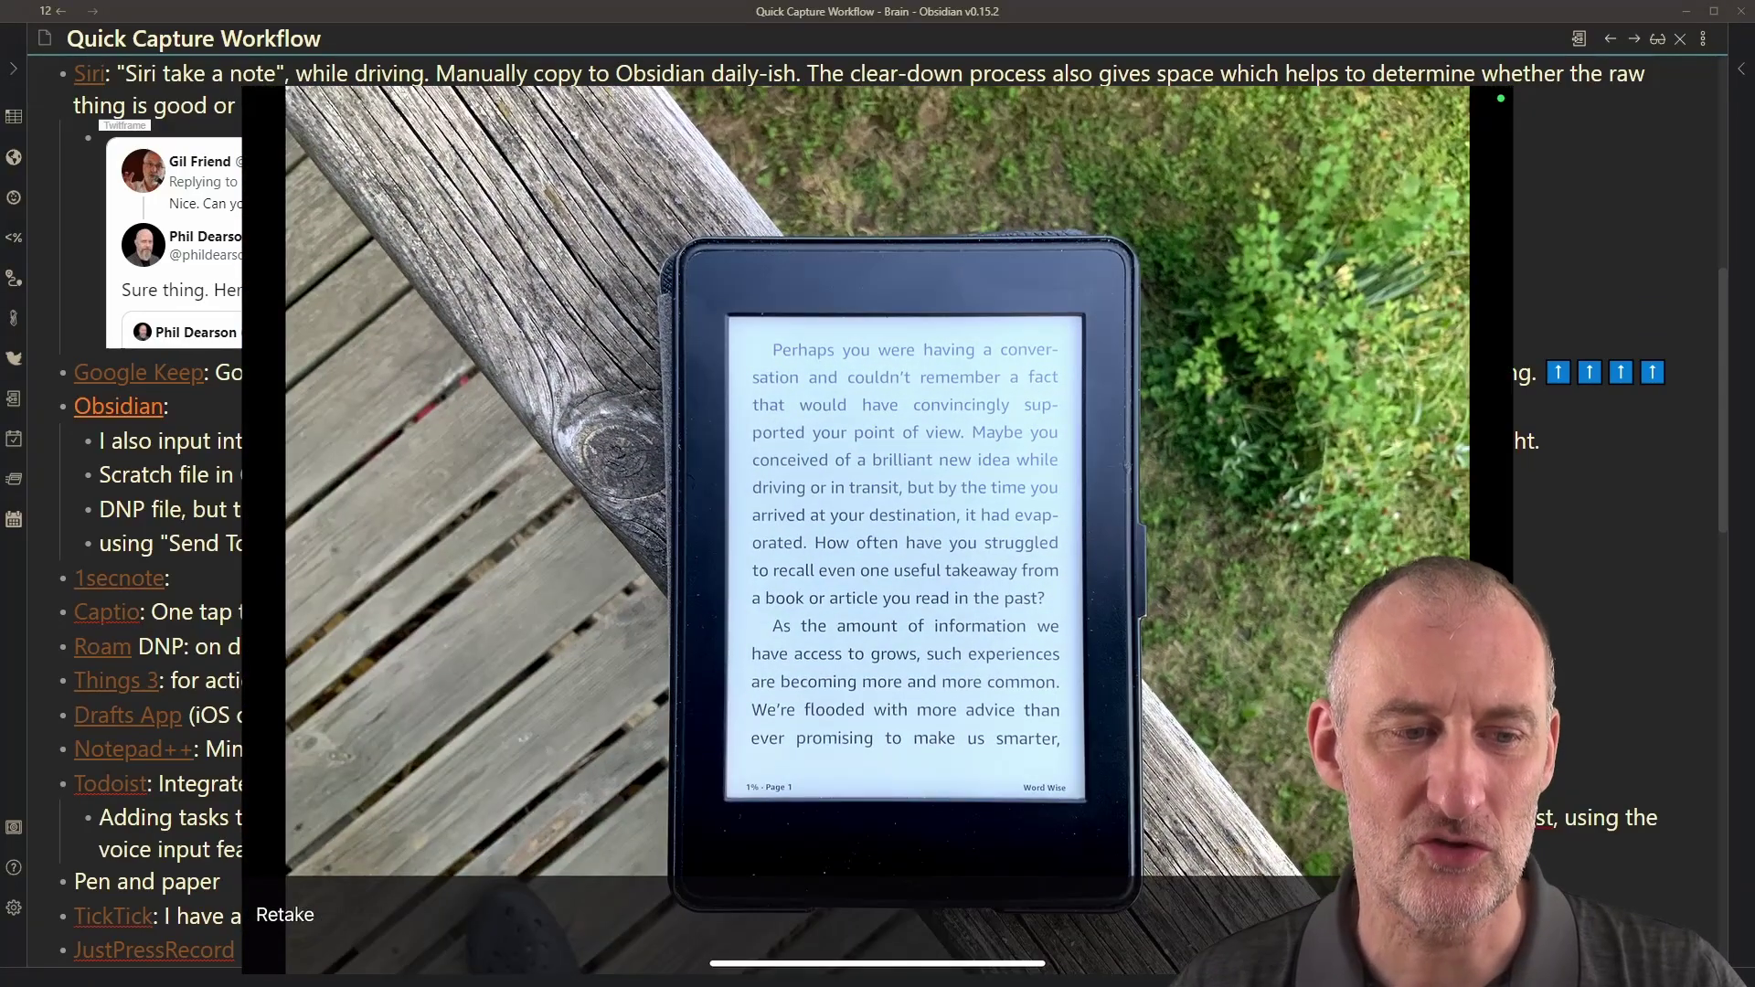
left_click(1462, 914)
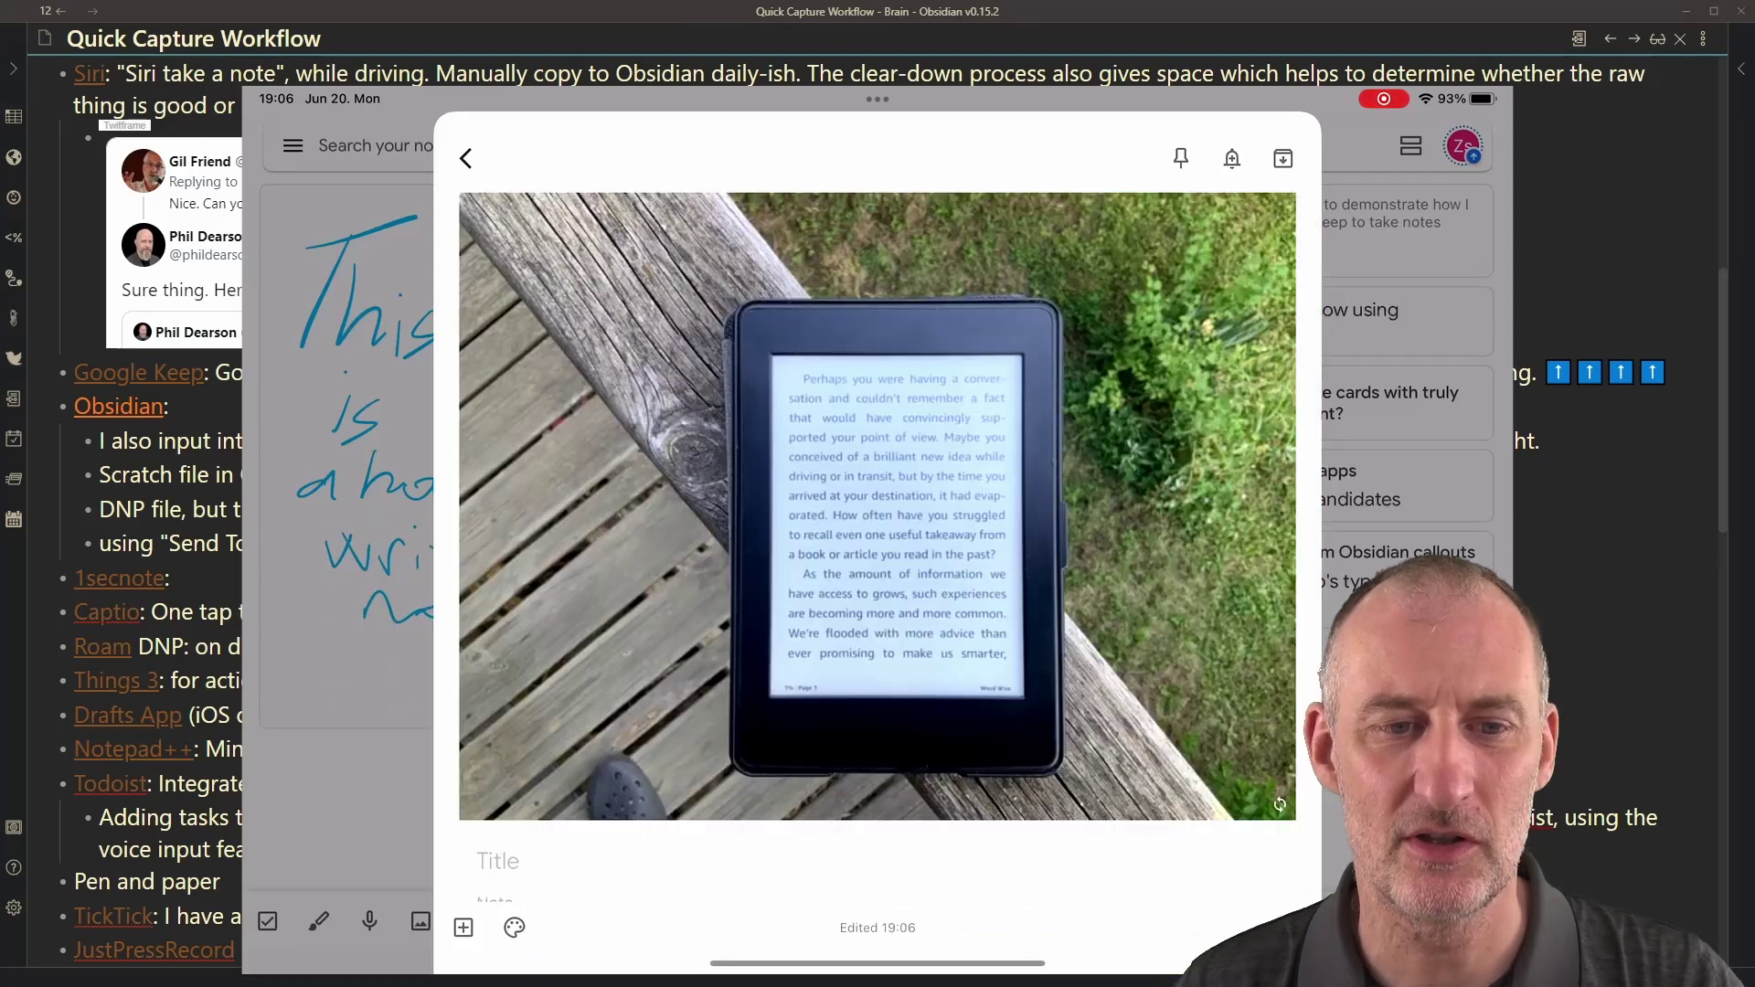
left_click(494, 860)
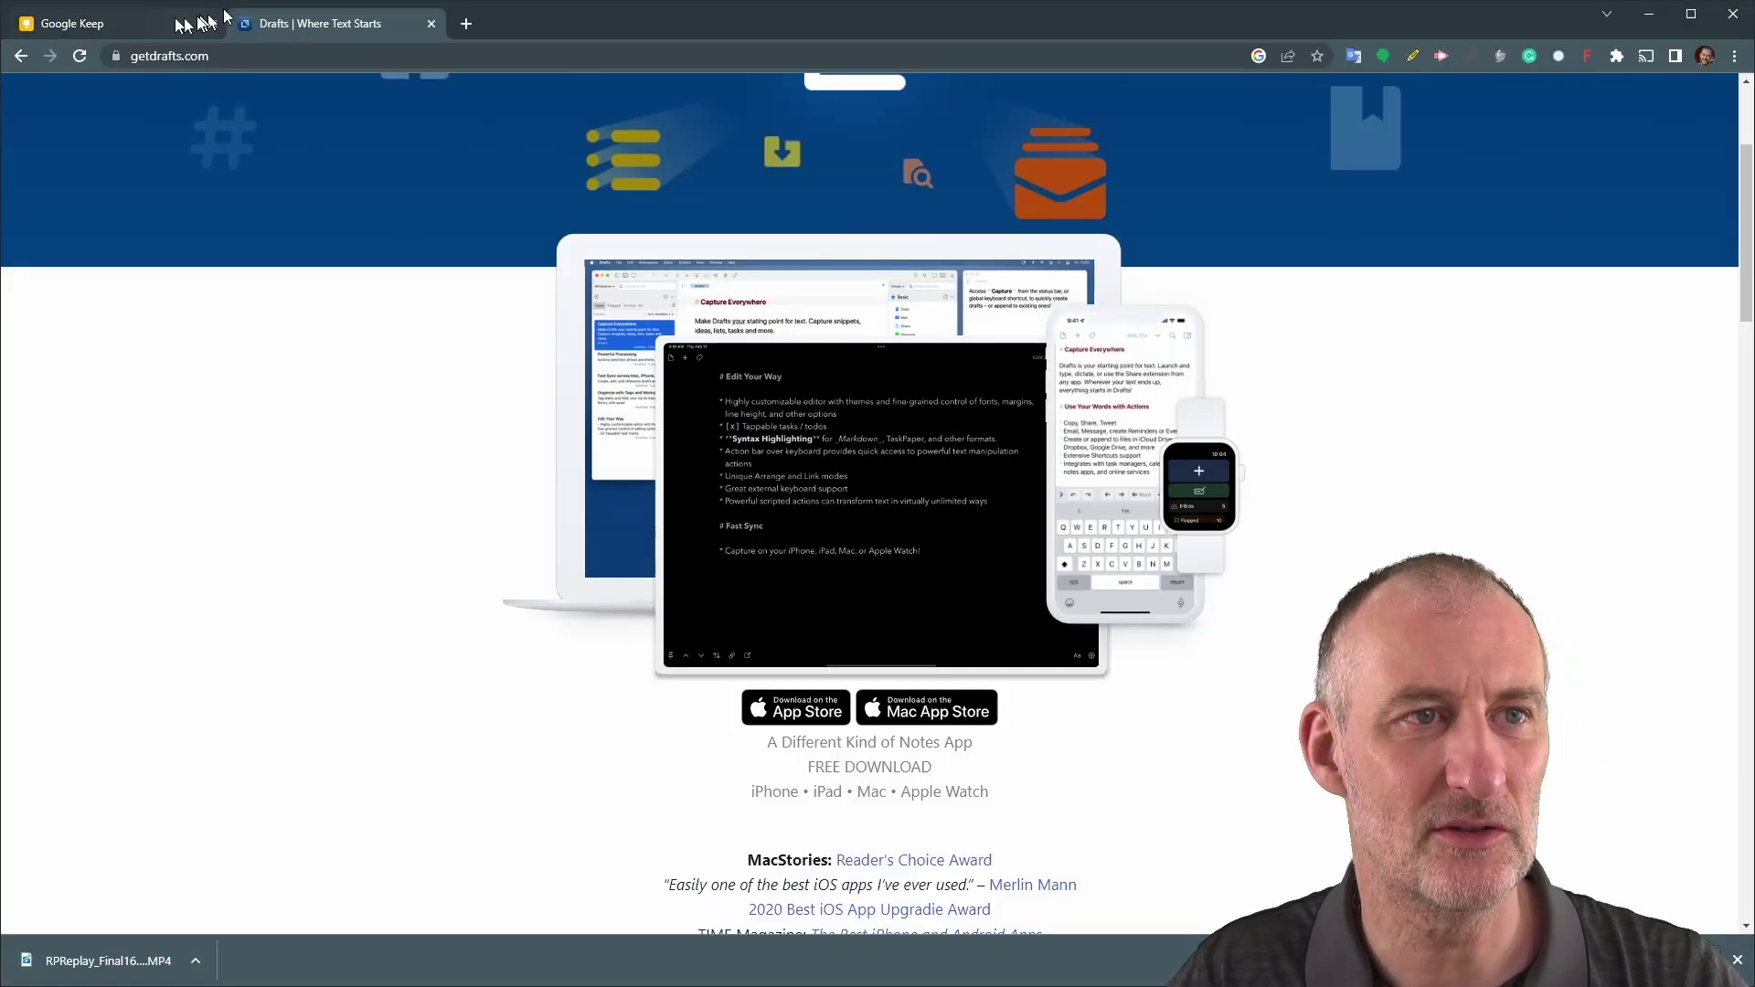
- Open the handwritten note in the Keep web tab and run Grab image text
left_click(137, 24)
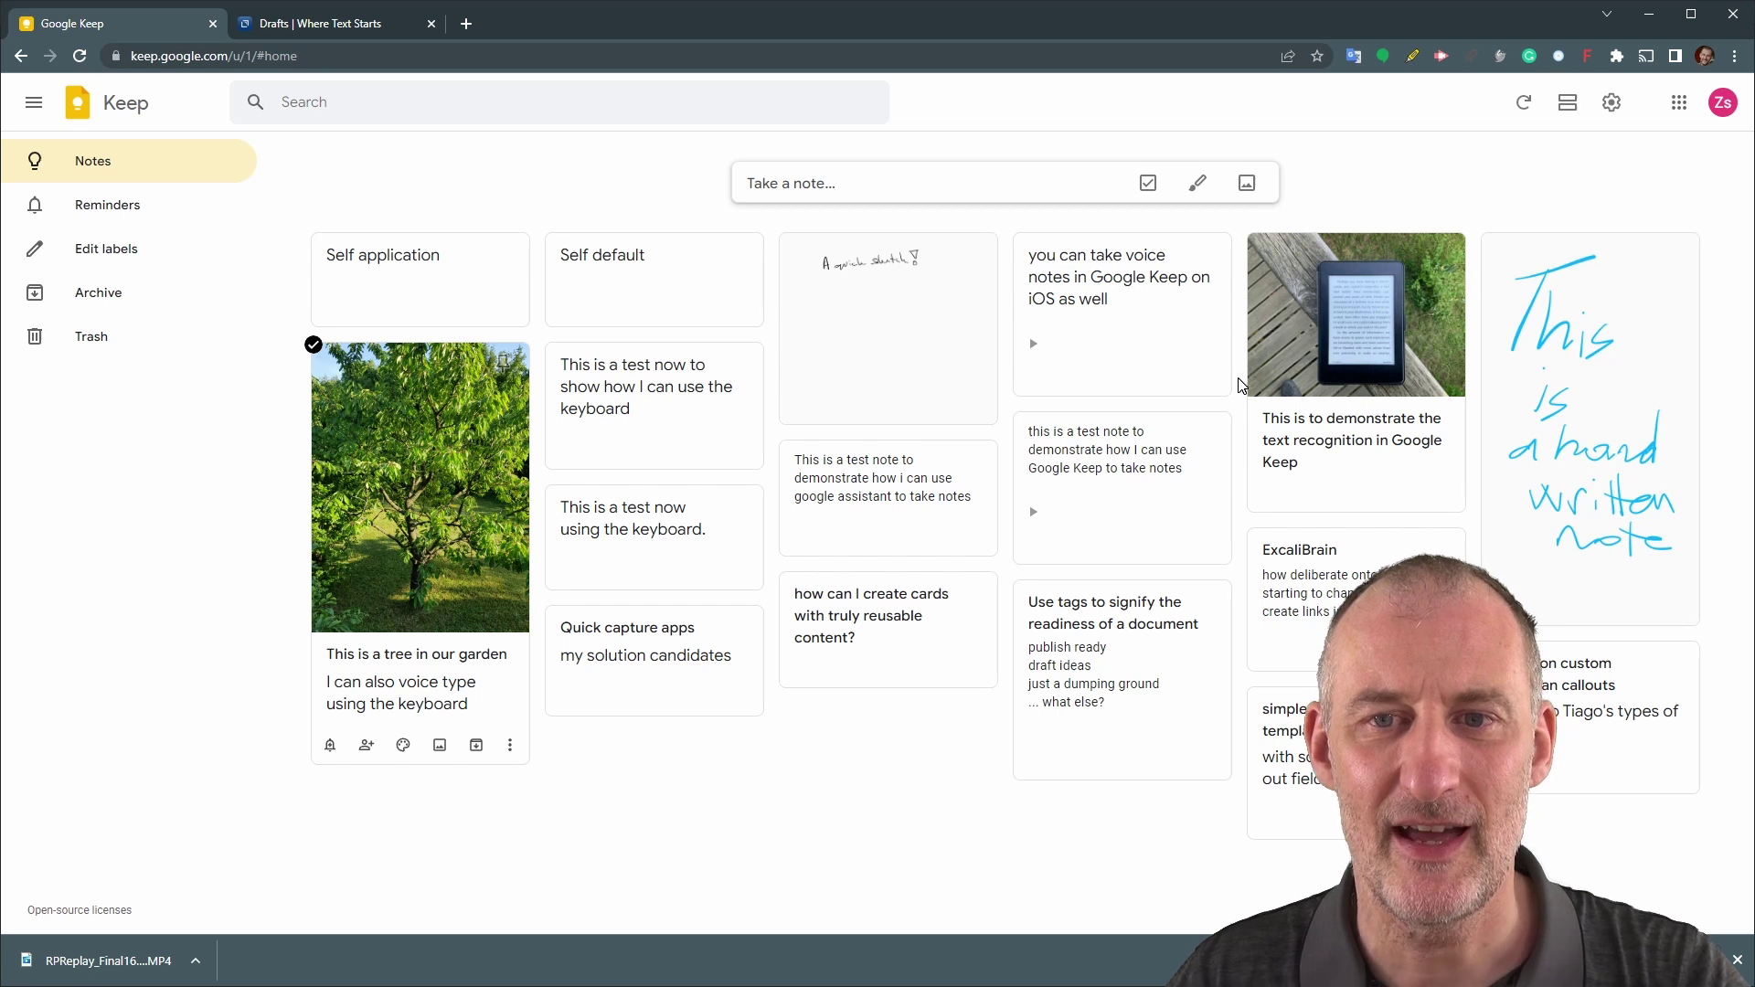
left_click(1560, 409)
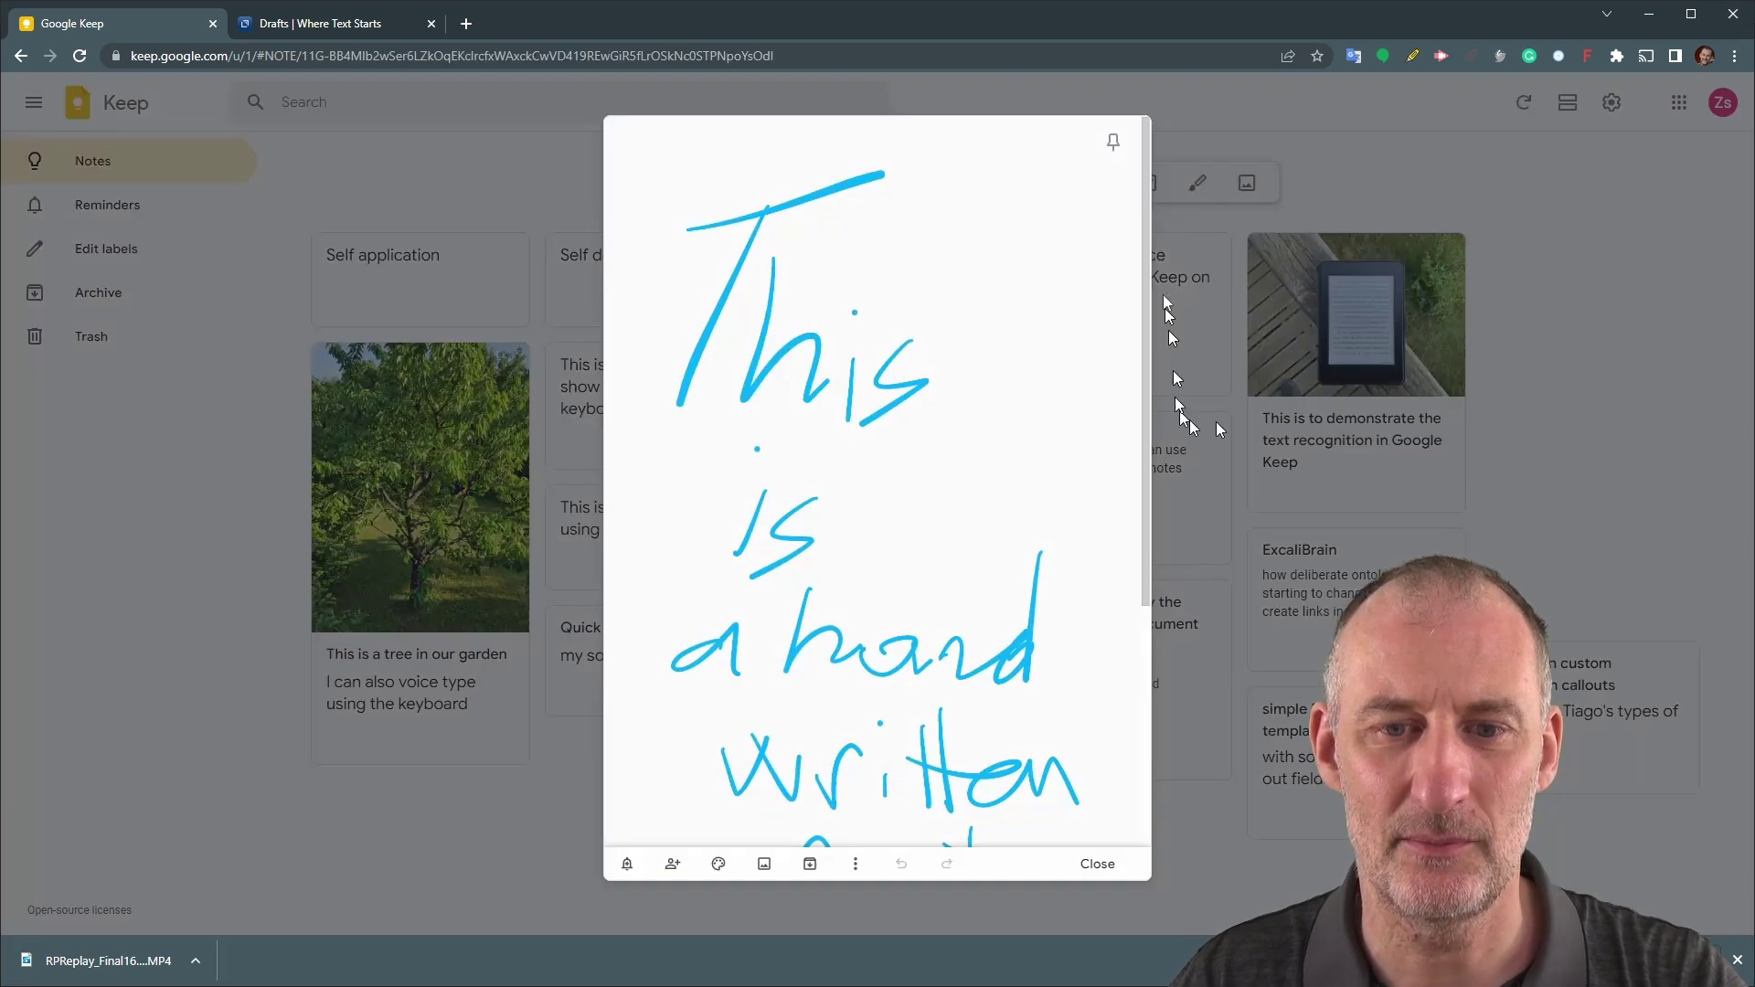
scroll(859, 845, "down", 4)
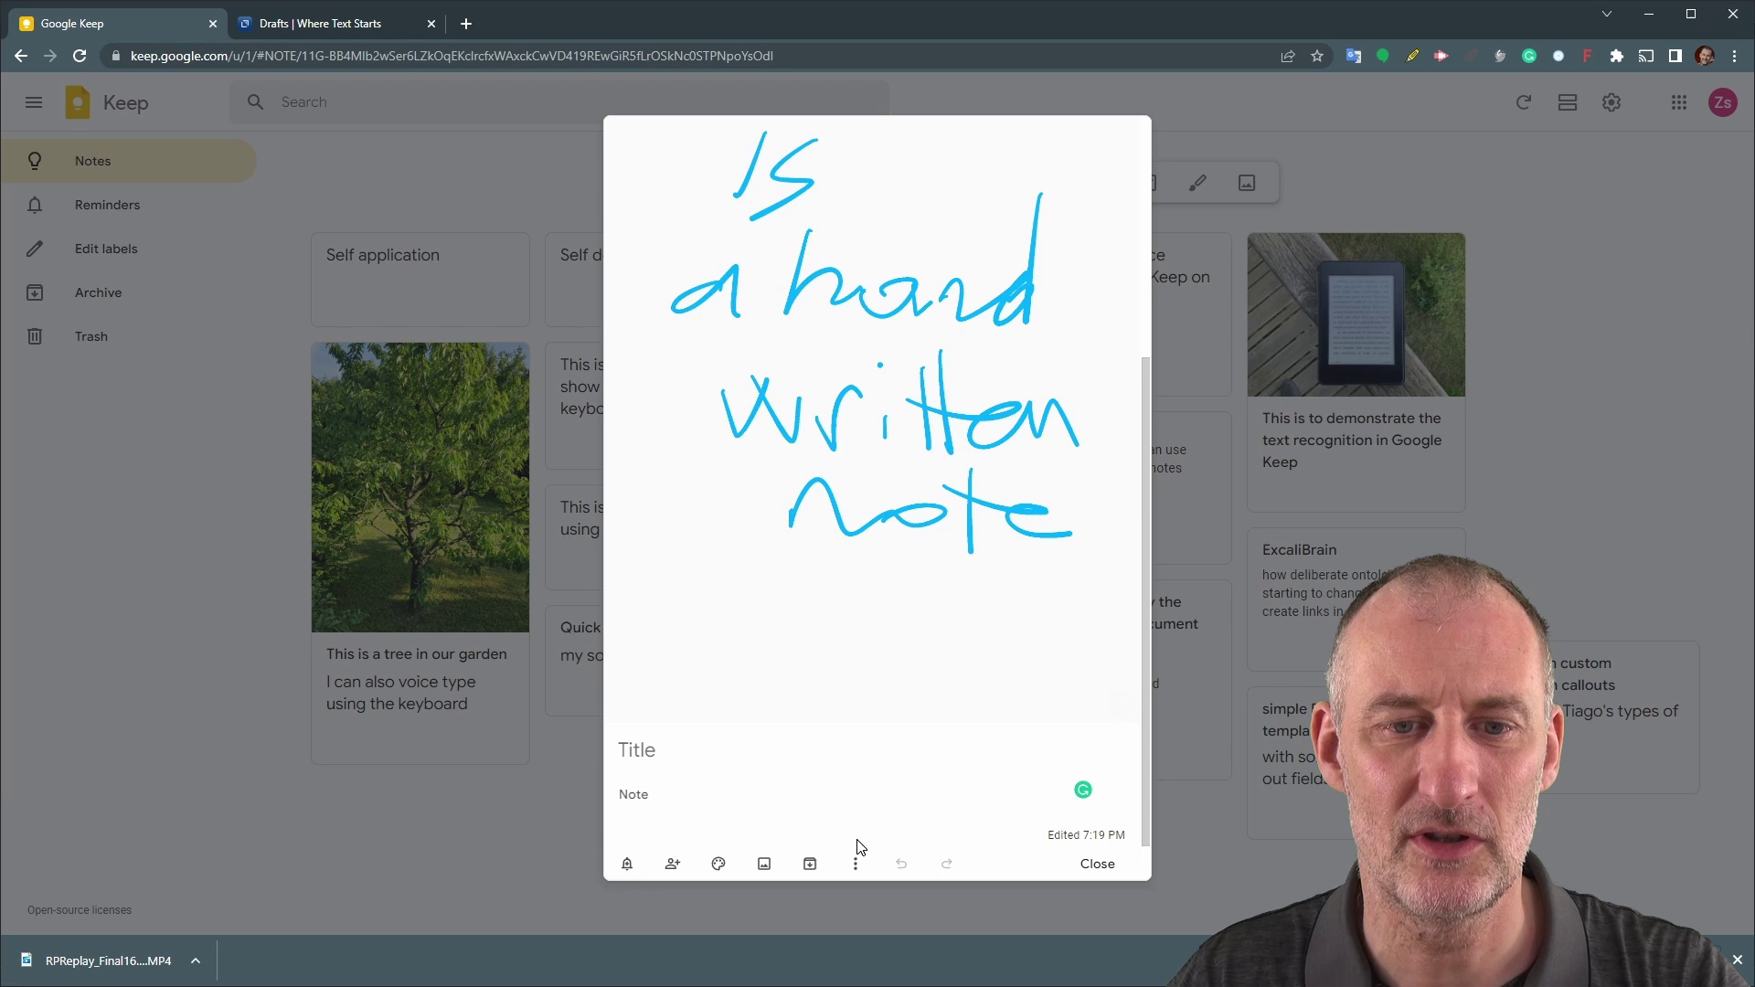
right_click(894, 523)
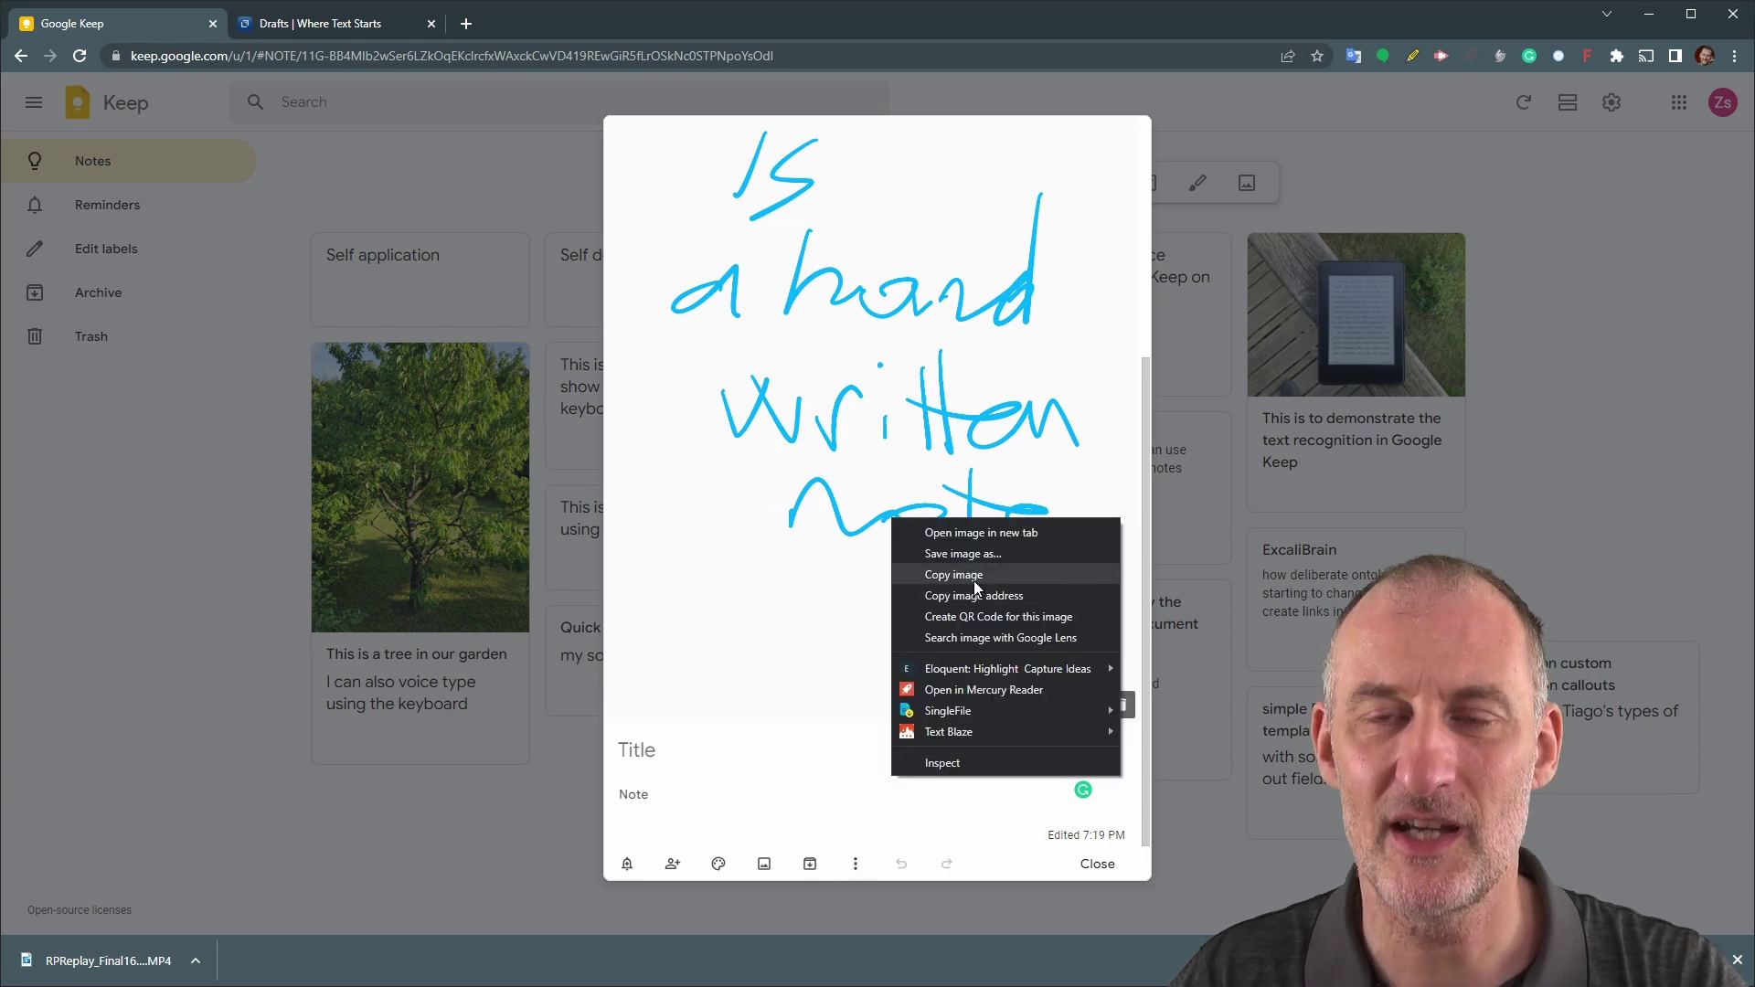
left_click(855, 866)
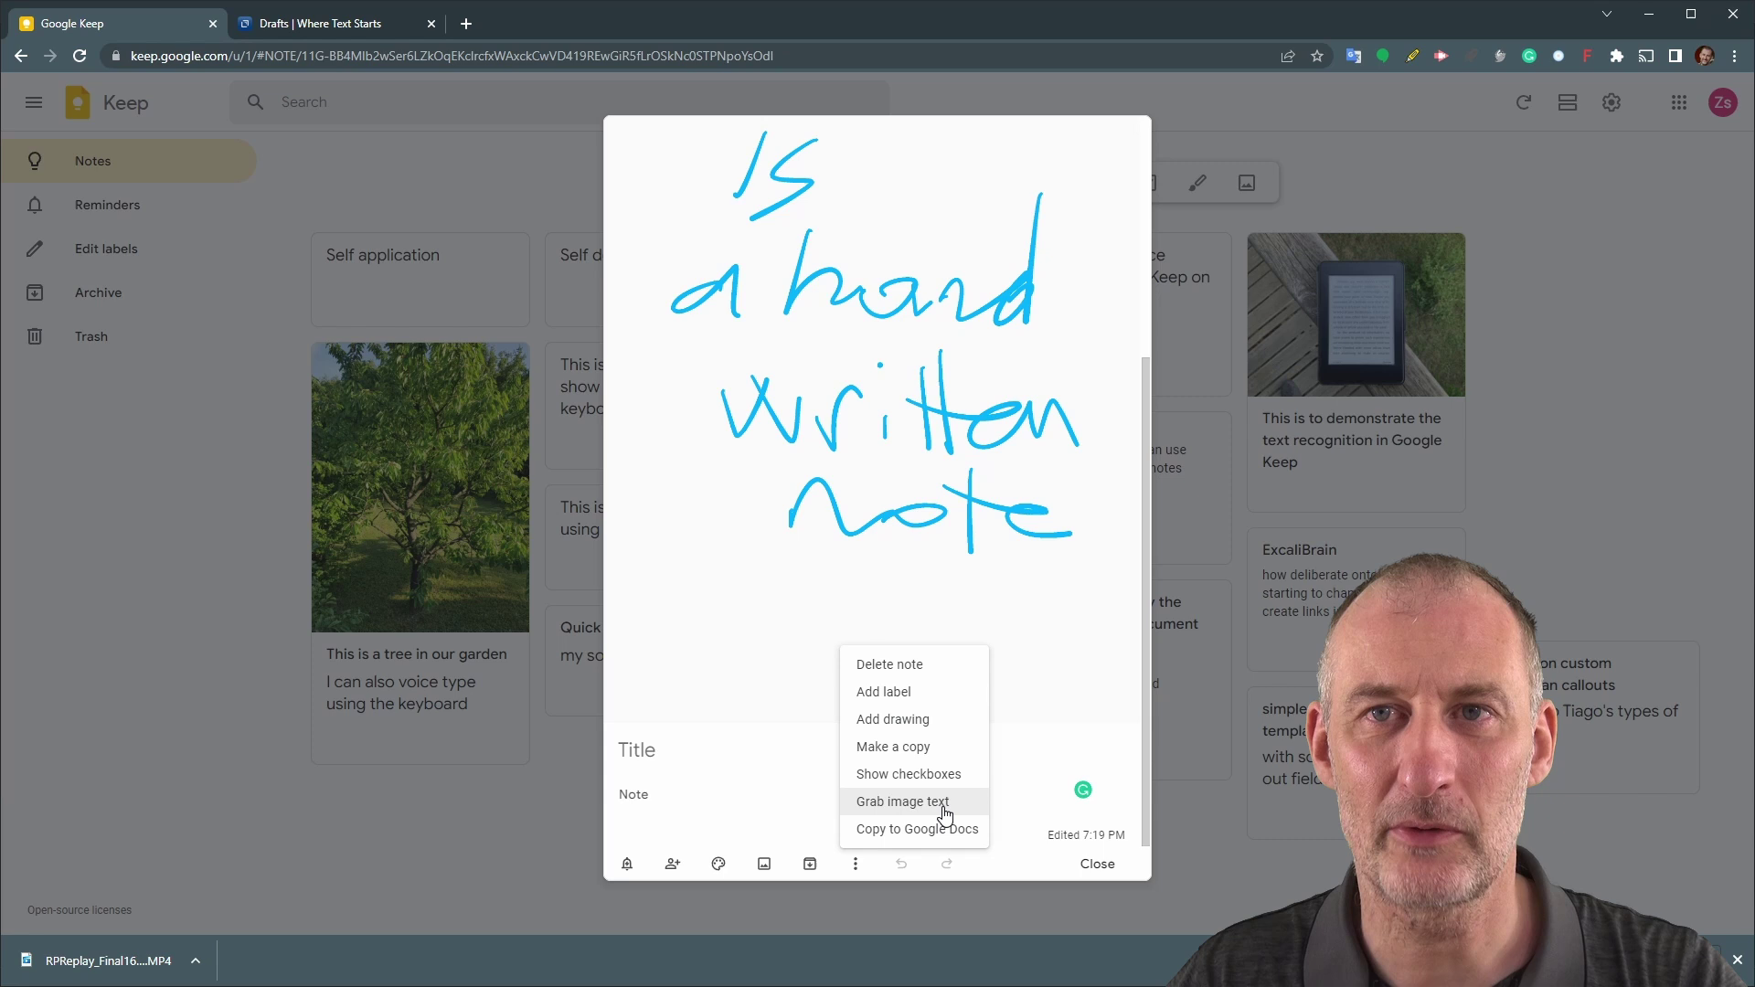
left_click(944, 802)
- Check the recognised text 'This is a hand written note' and close the note
left_click_drag(794, 795, 614, 794)
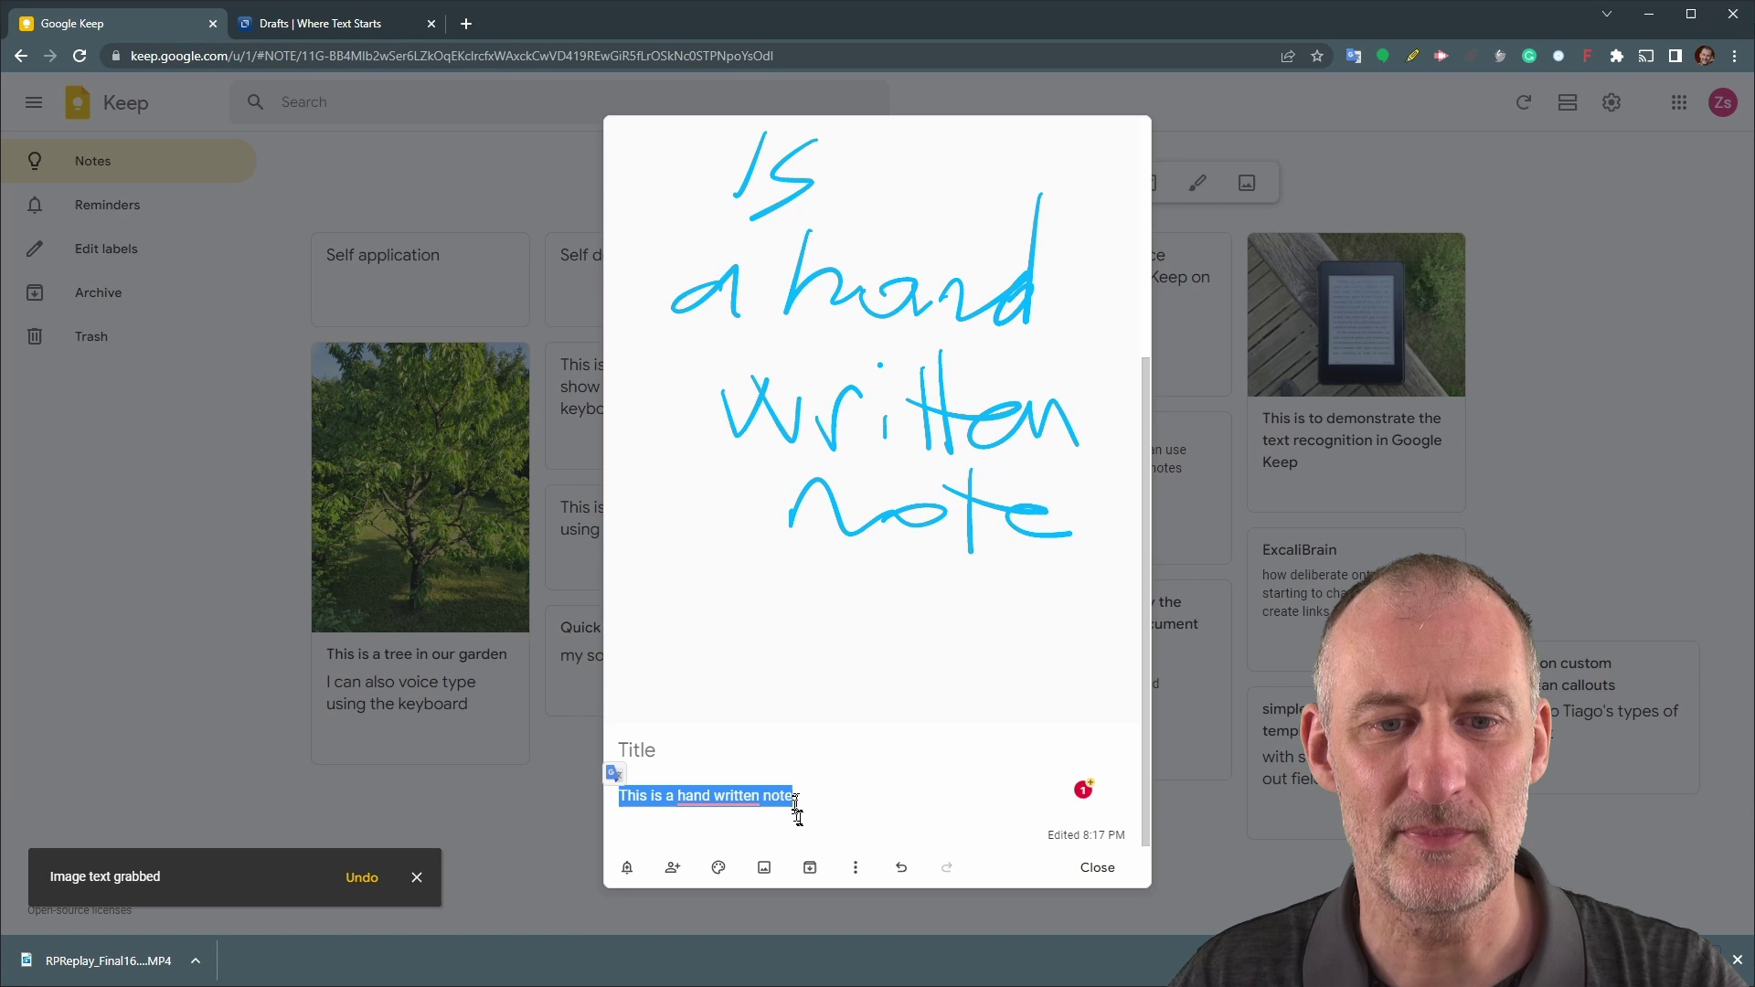
left_click(855, 869)
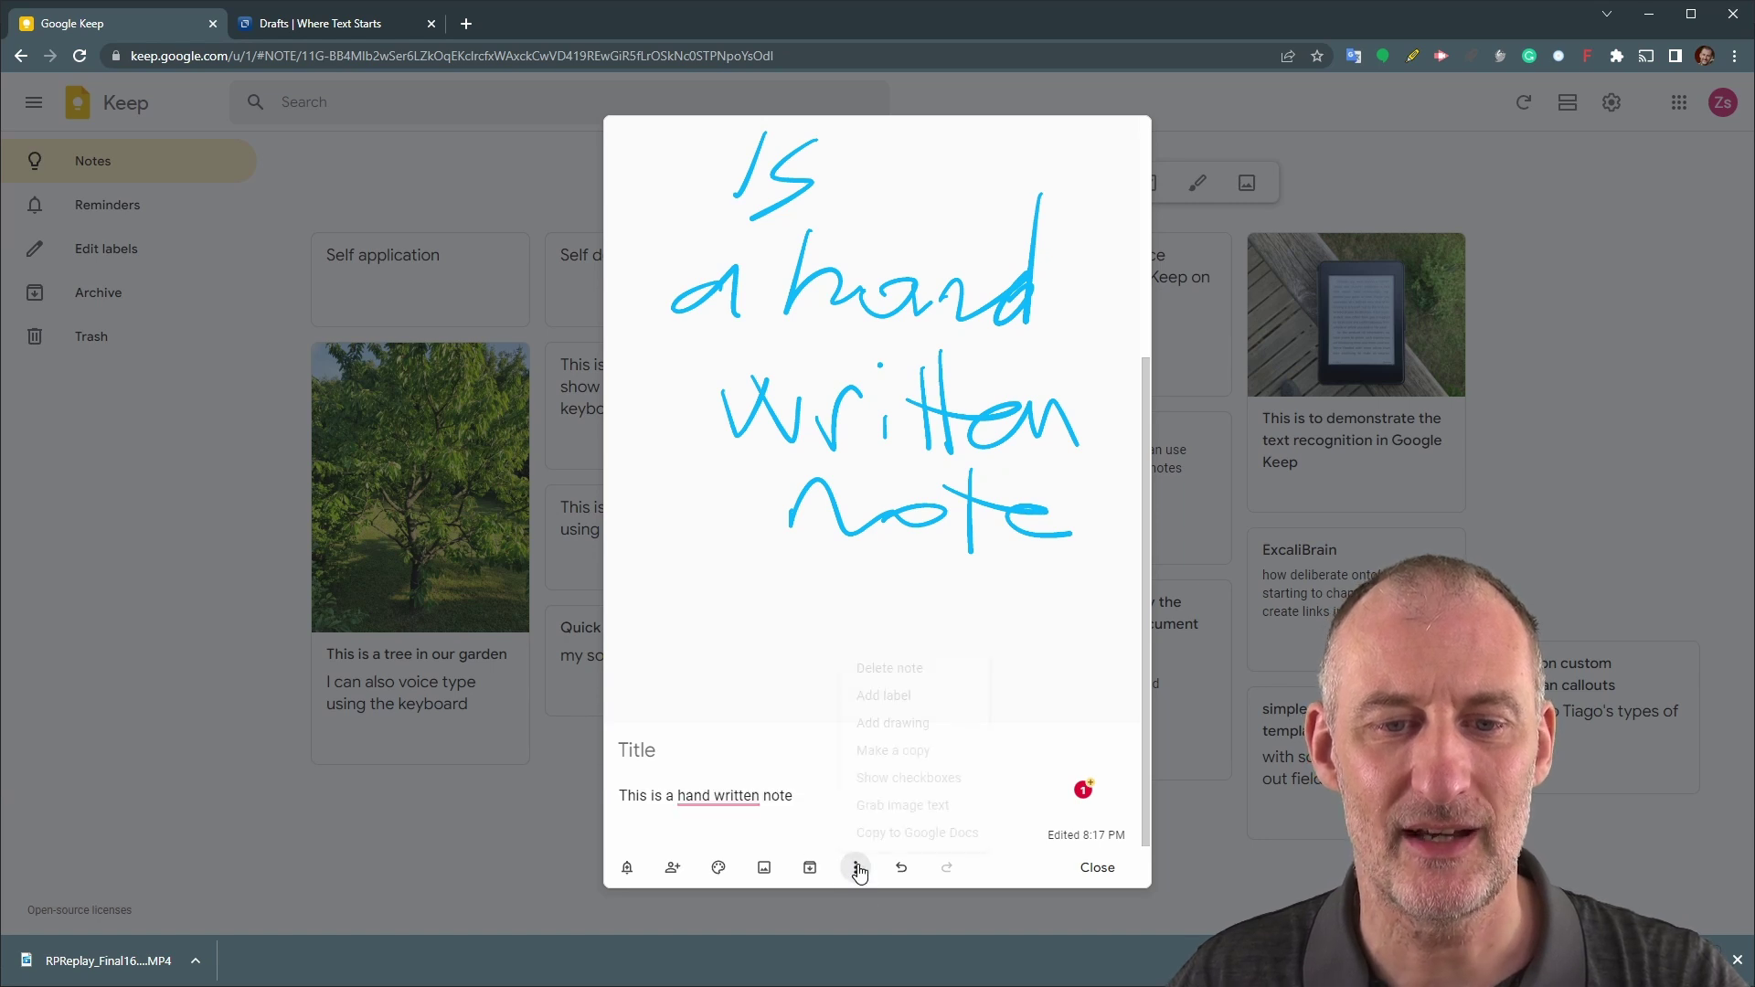
left_click(1014, 873)
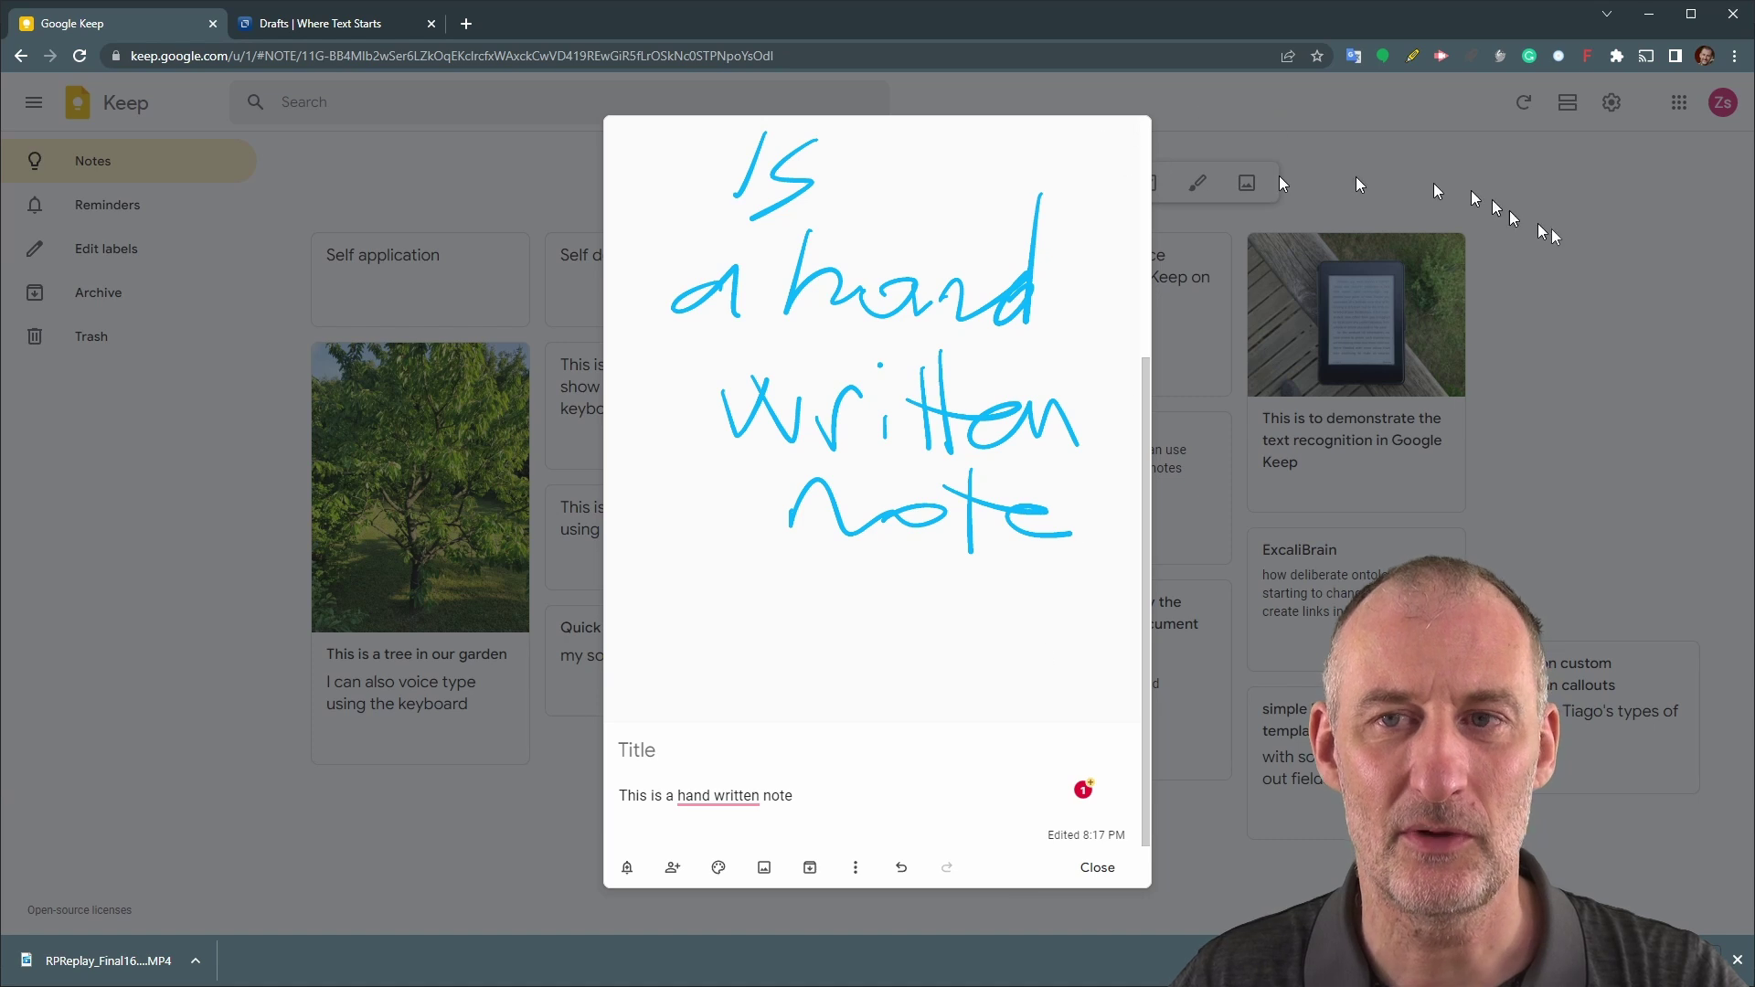
left_click(1586, 251)
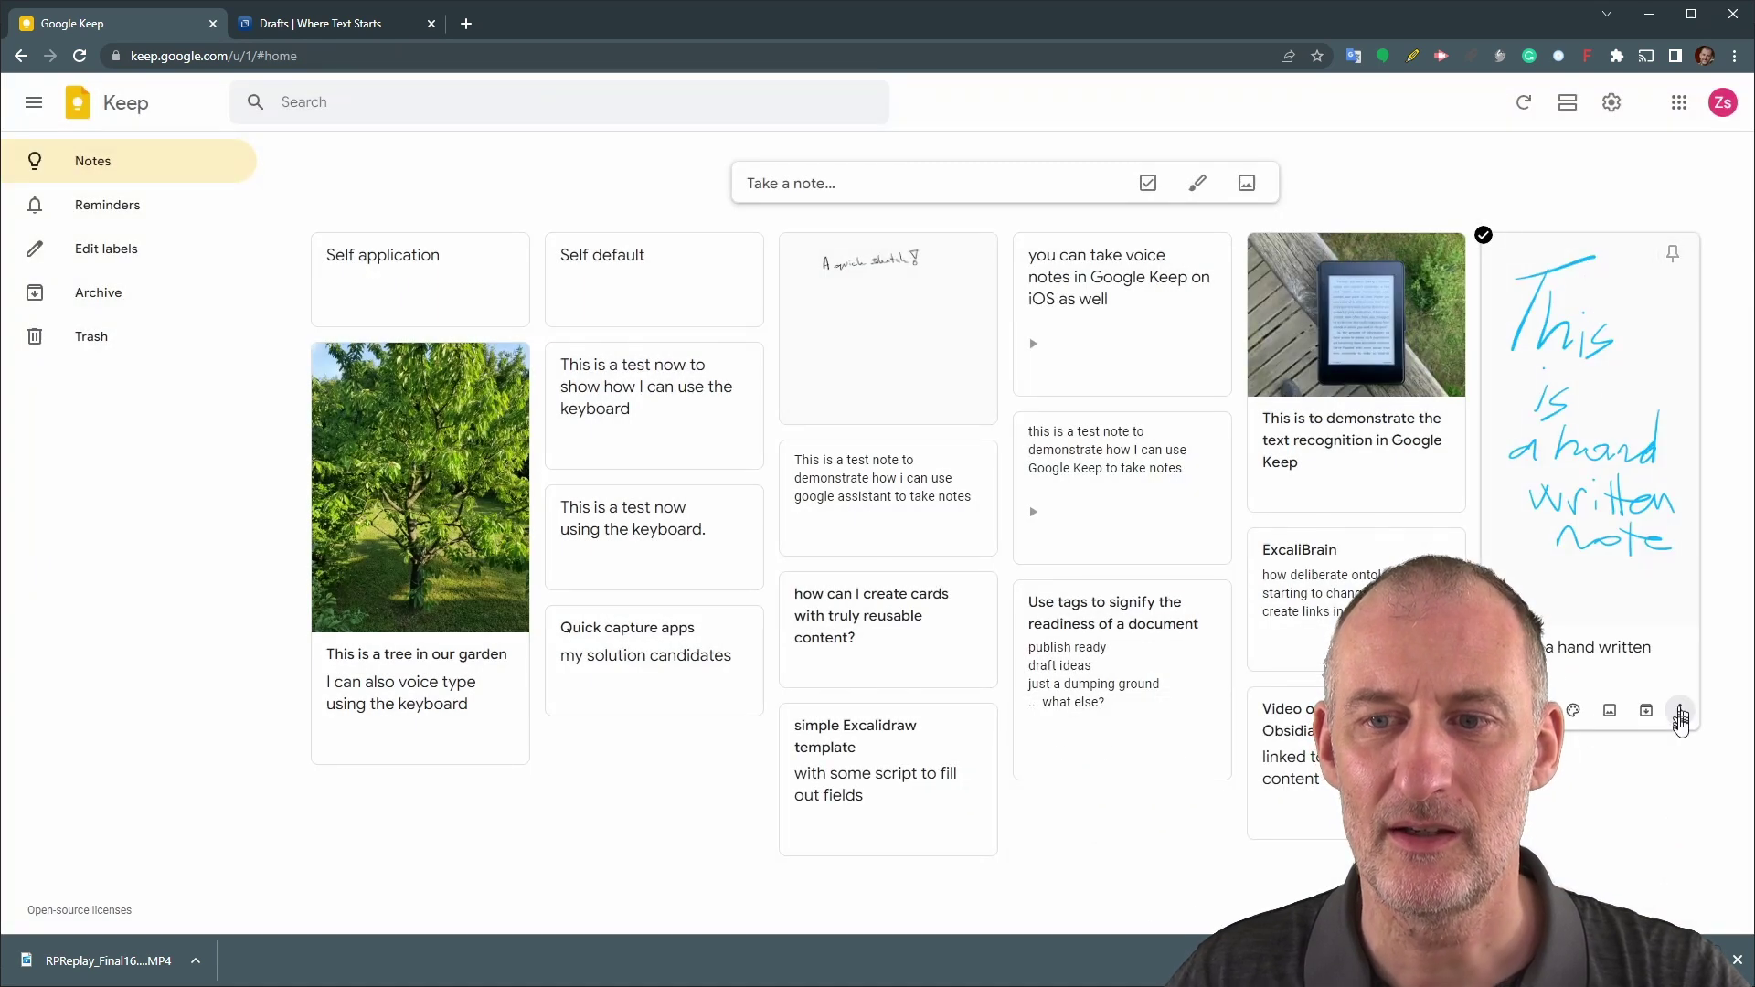
- Trash the handwritten Keep note and copy the garden tree photo to the clipboard
left_click(1680, 711)
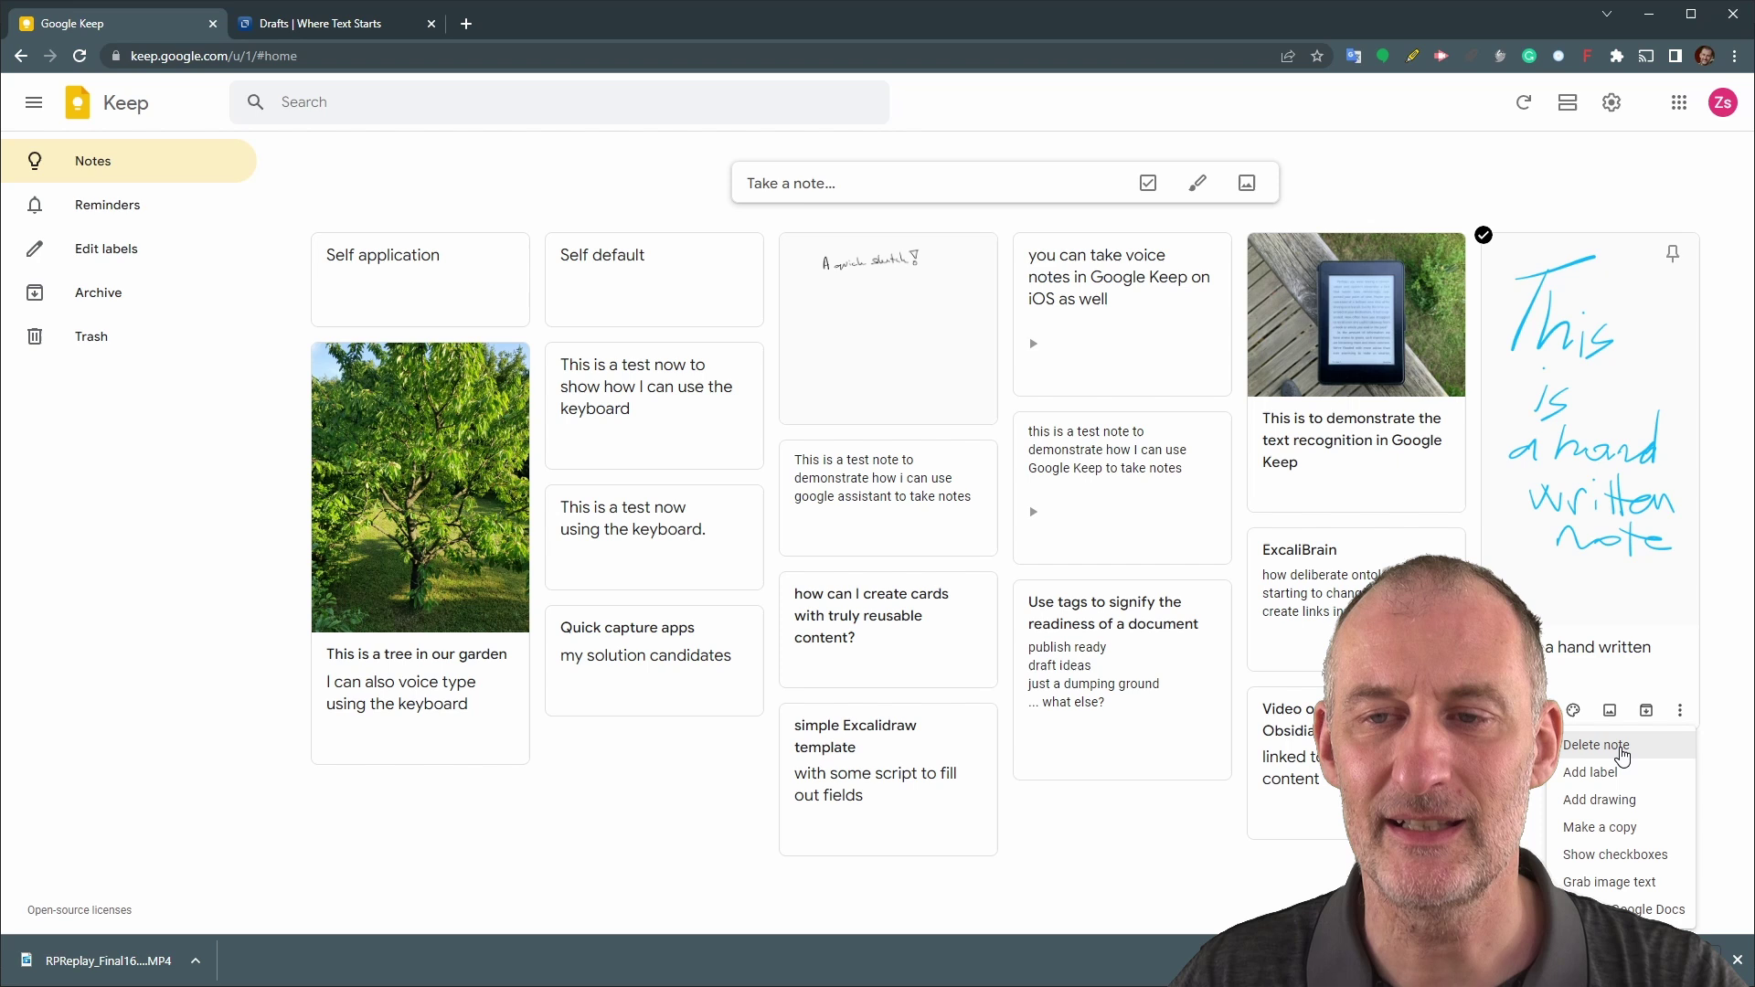
left_click(1622, 753)
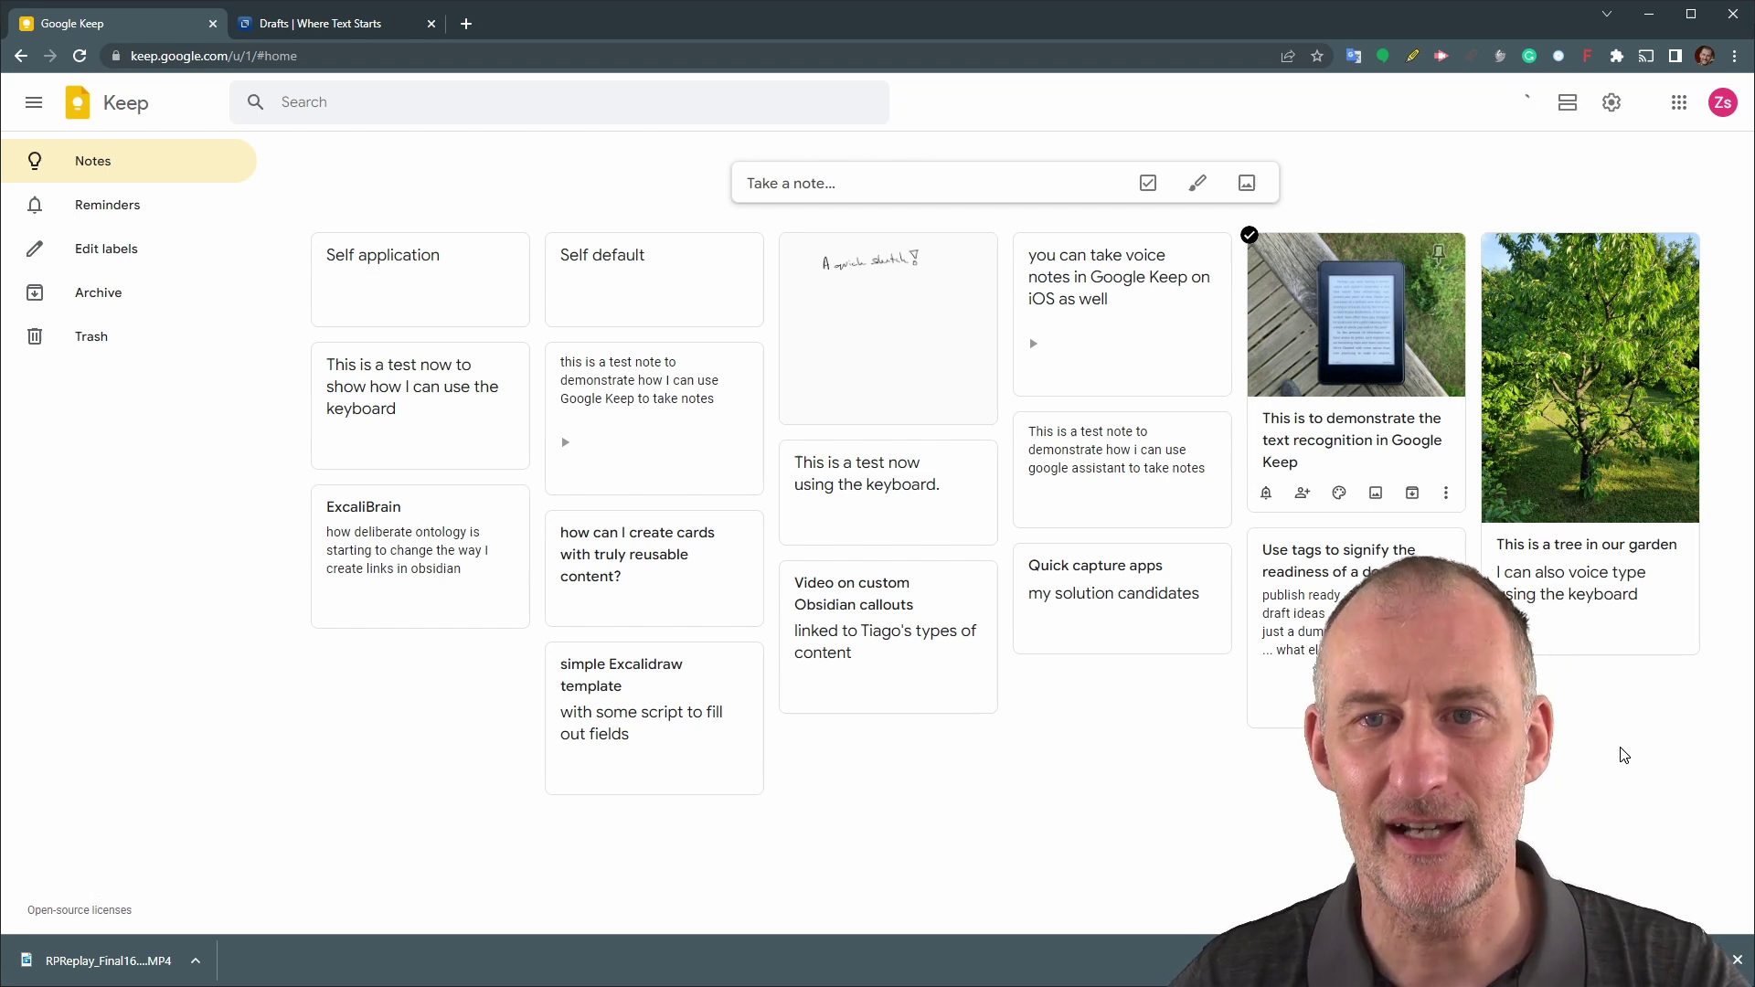
left_click(1567, 396)
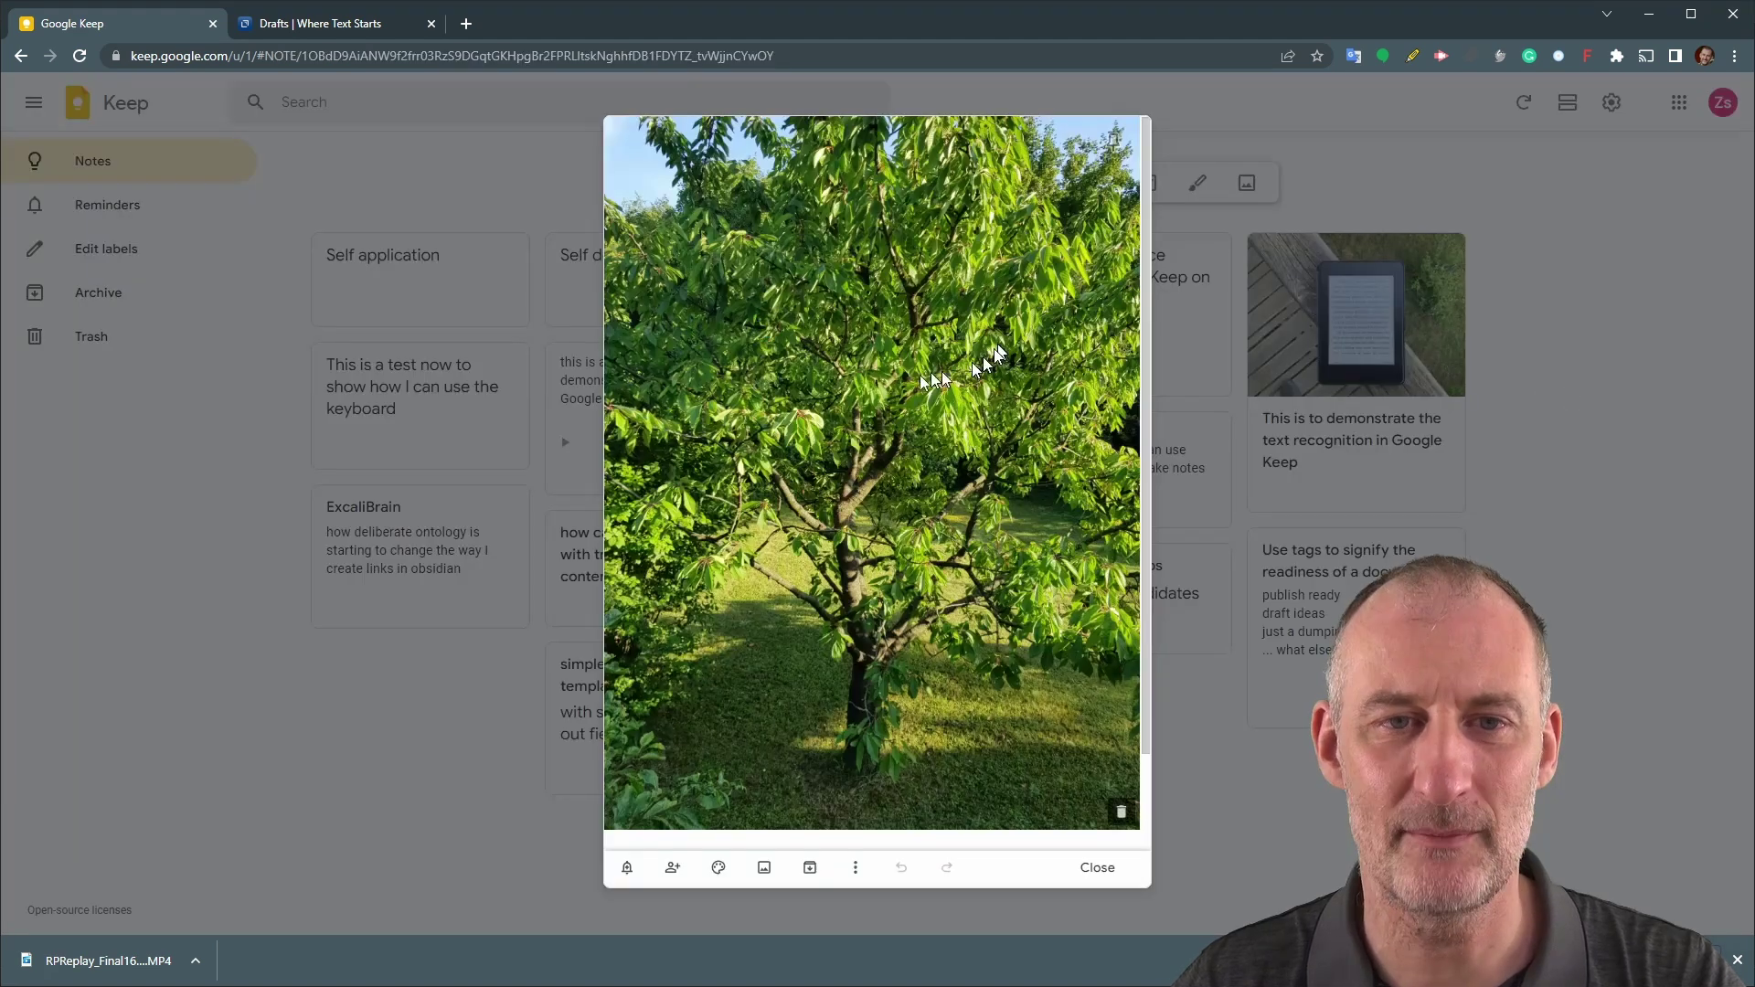
right_click(919, 382)
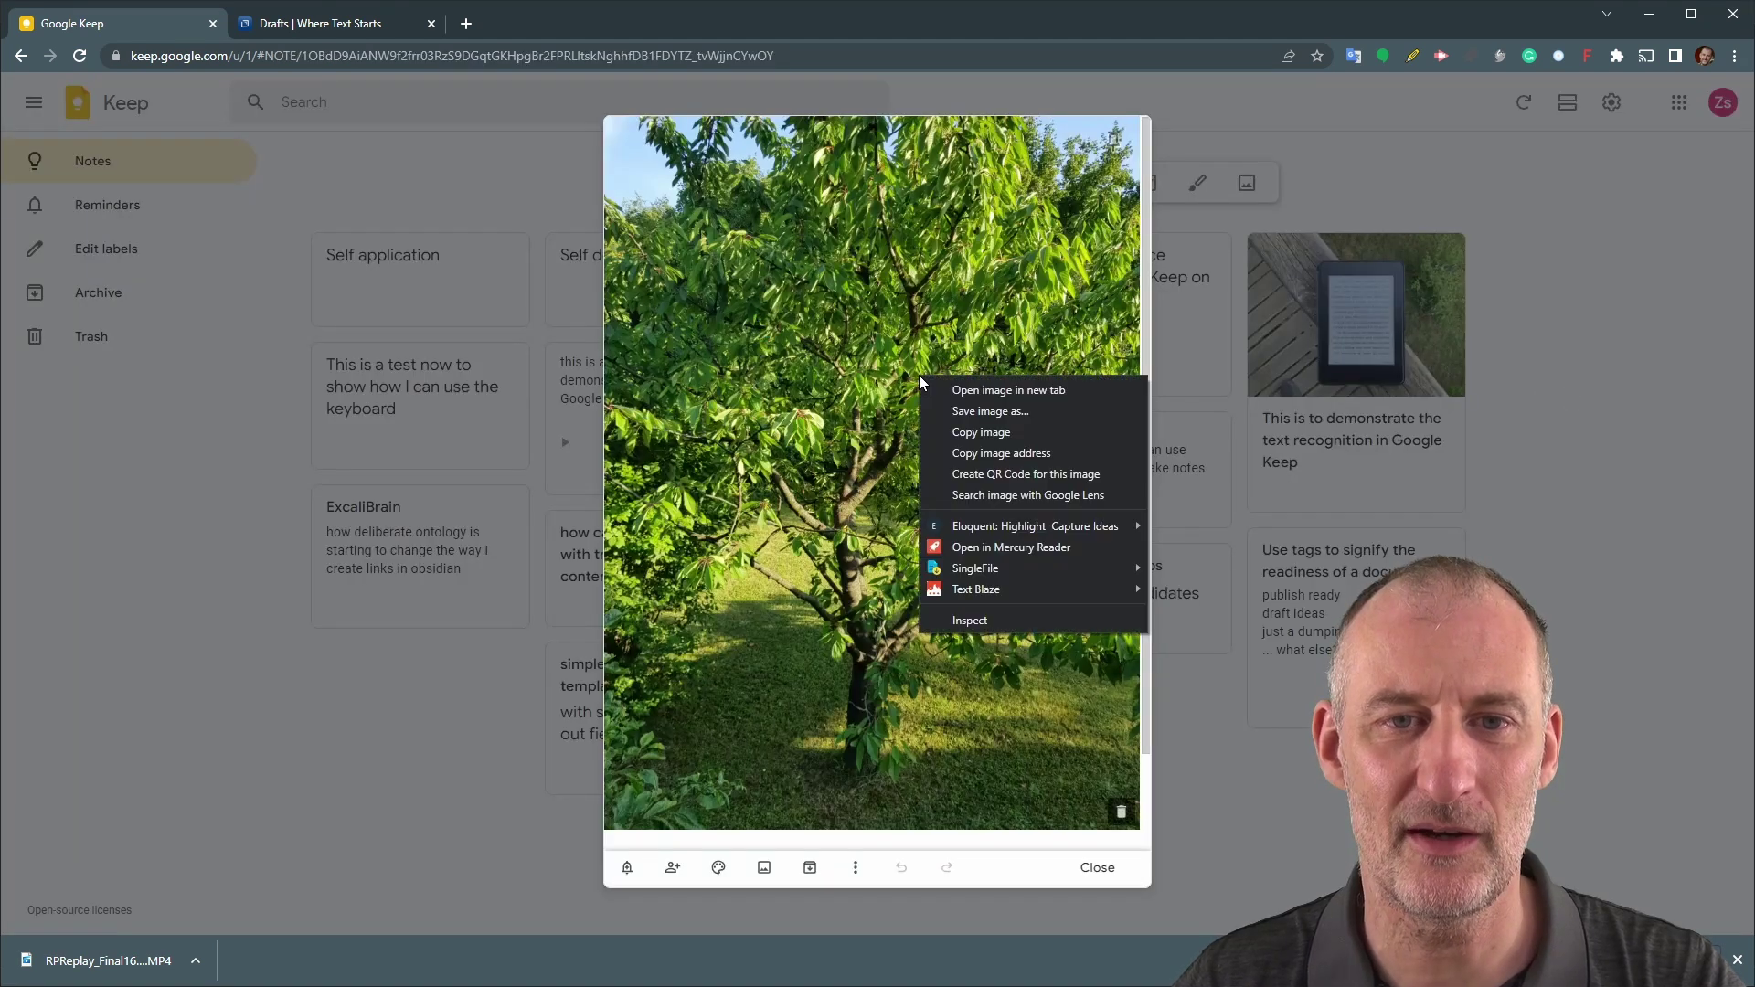
left_click(999, 439)
key("alt+Tab")
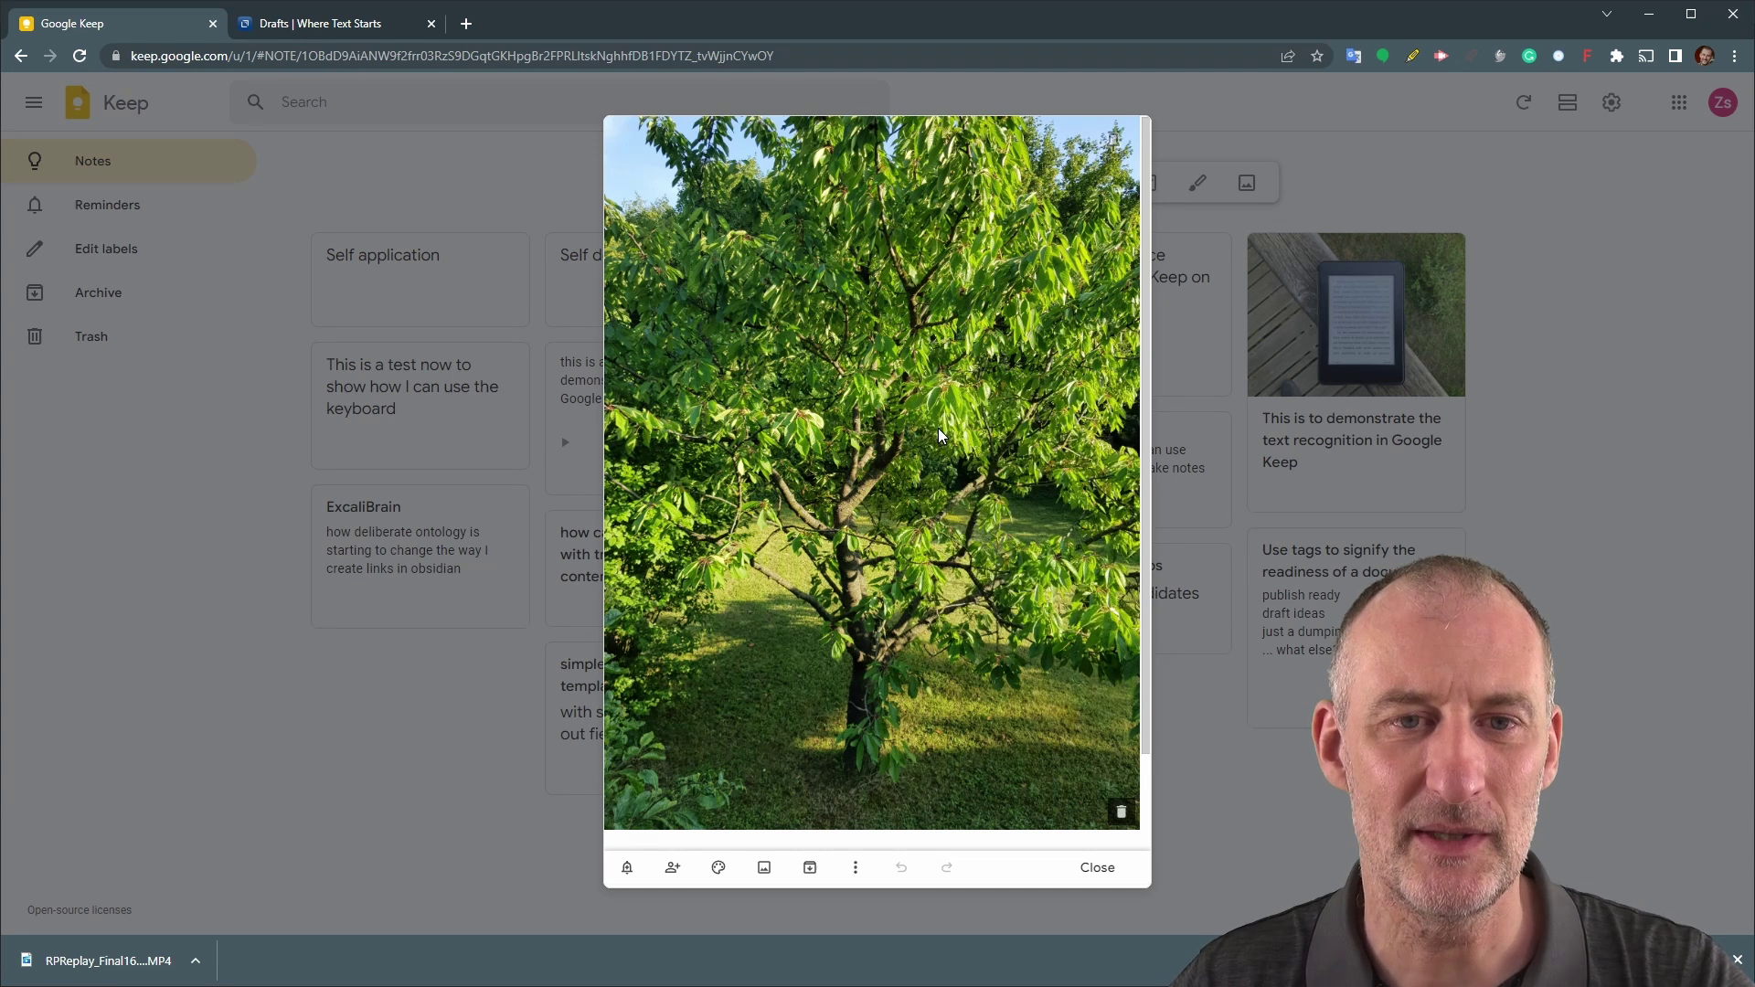
- Paste the garden tree photo at the end of the Quick Capture Workflow note, below Best practices
key("alt+Tab")
scroll(701, 450, "down", 3)
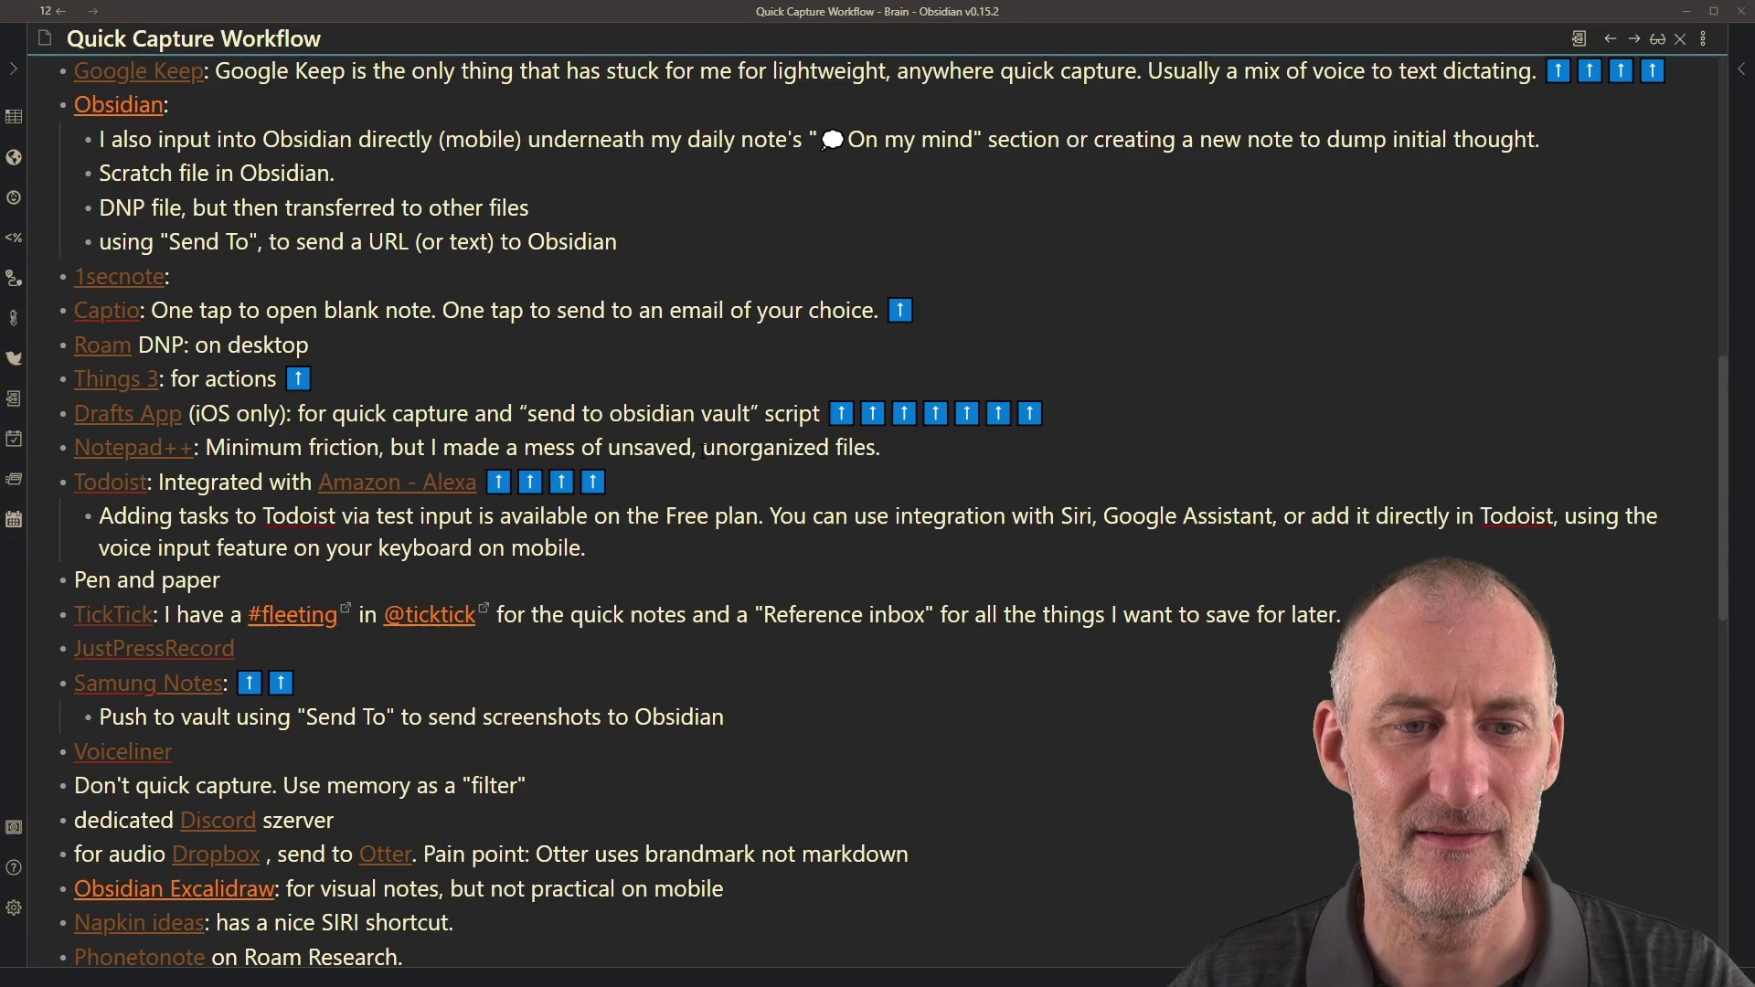
scroll(701, 450, "down", 10)
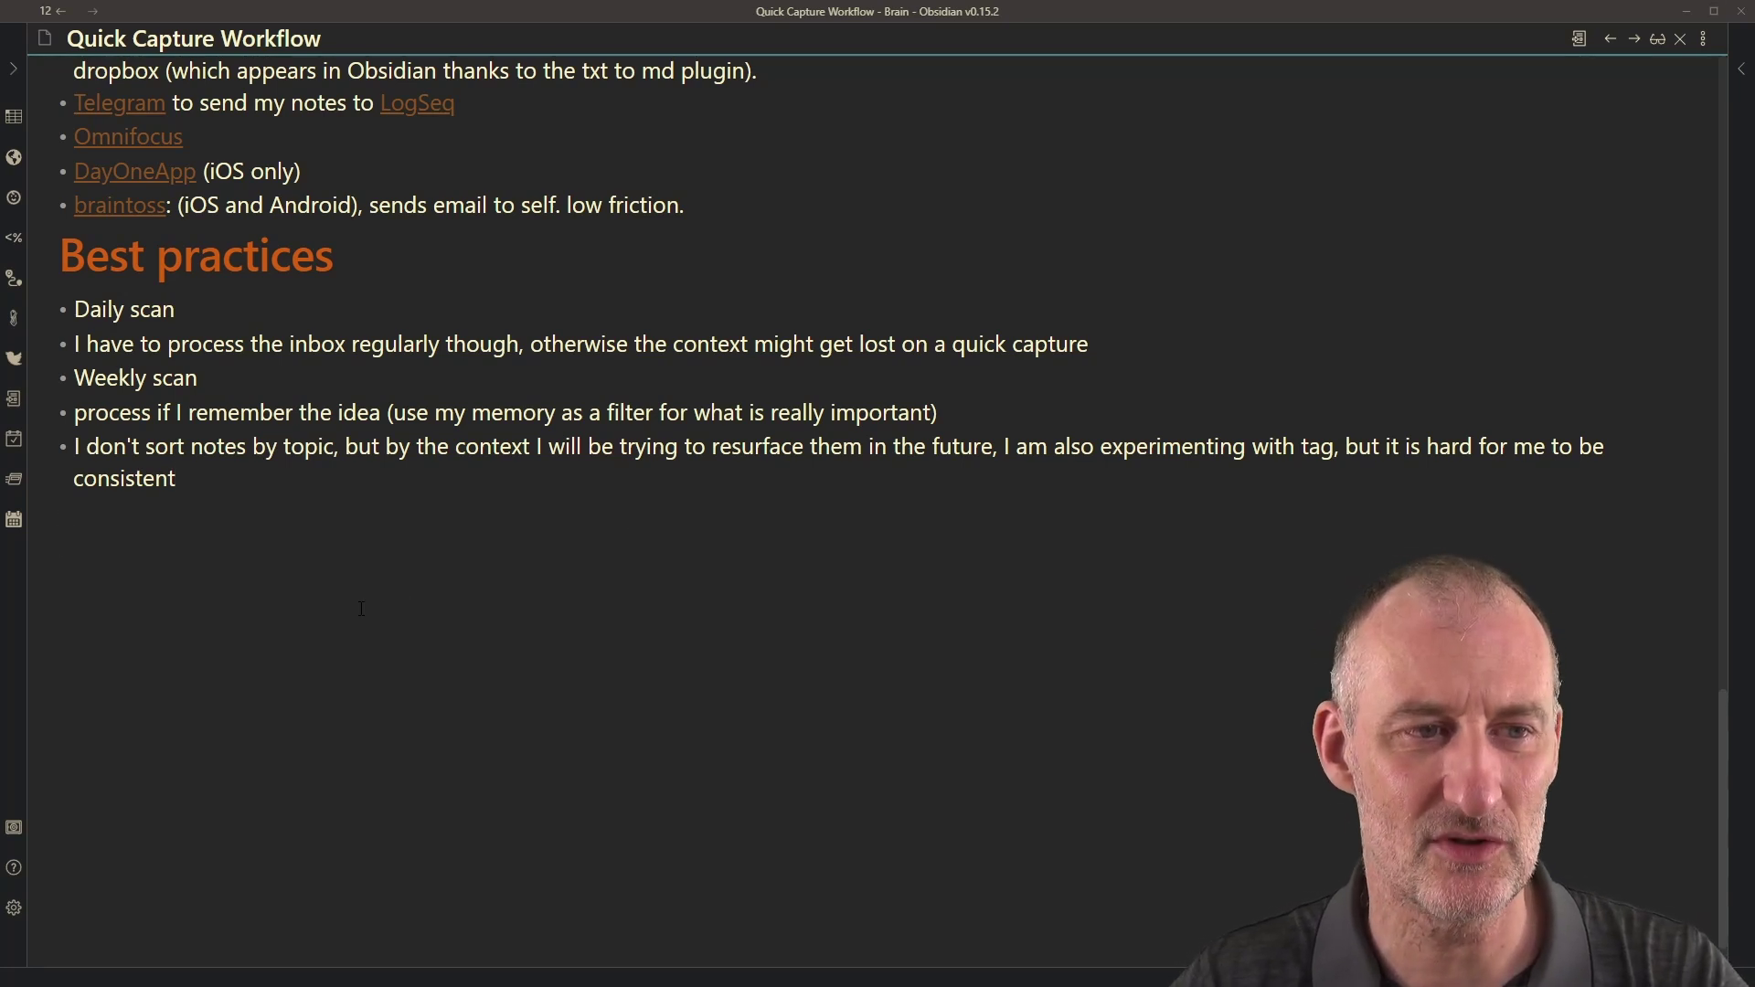
left_click(361, 609)
key("ctrl+v")
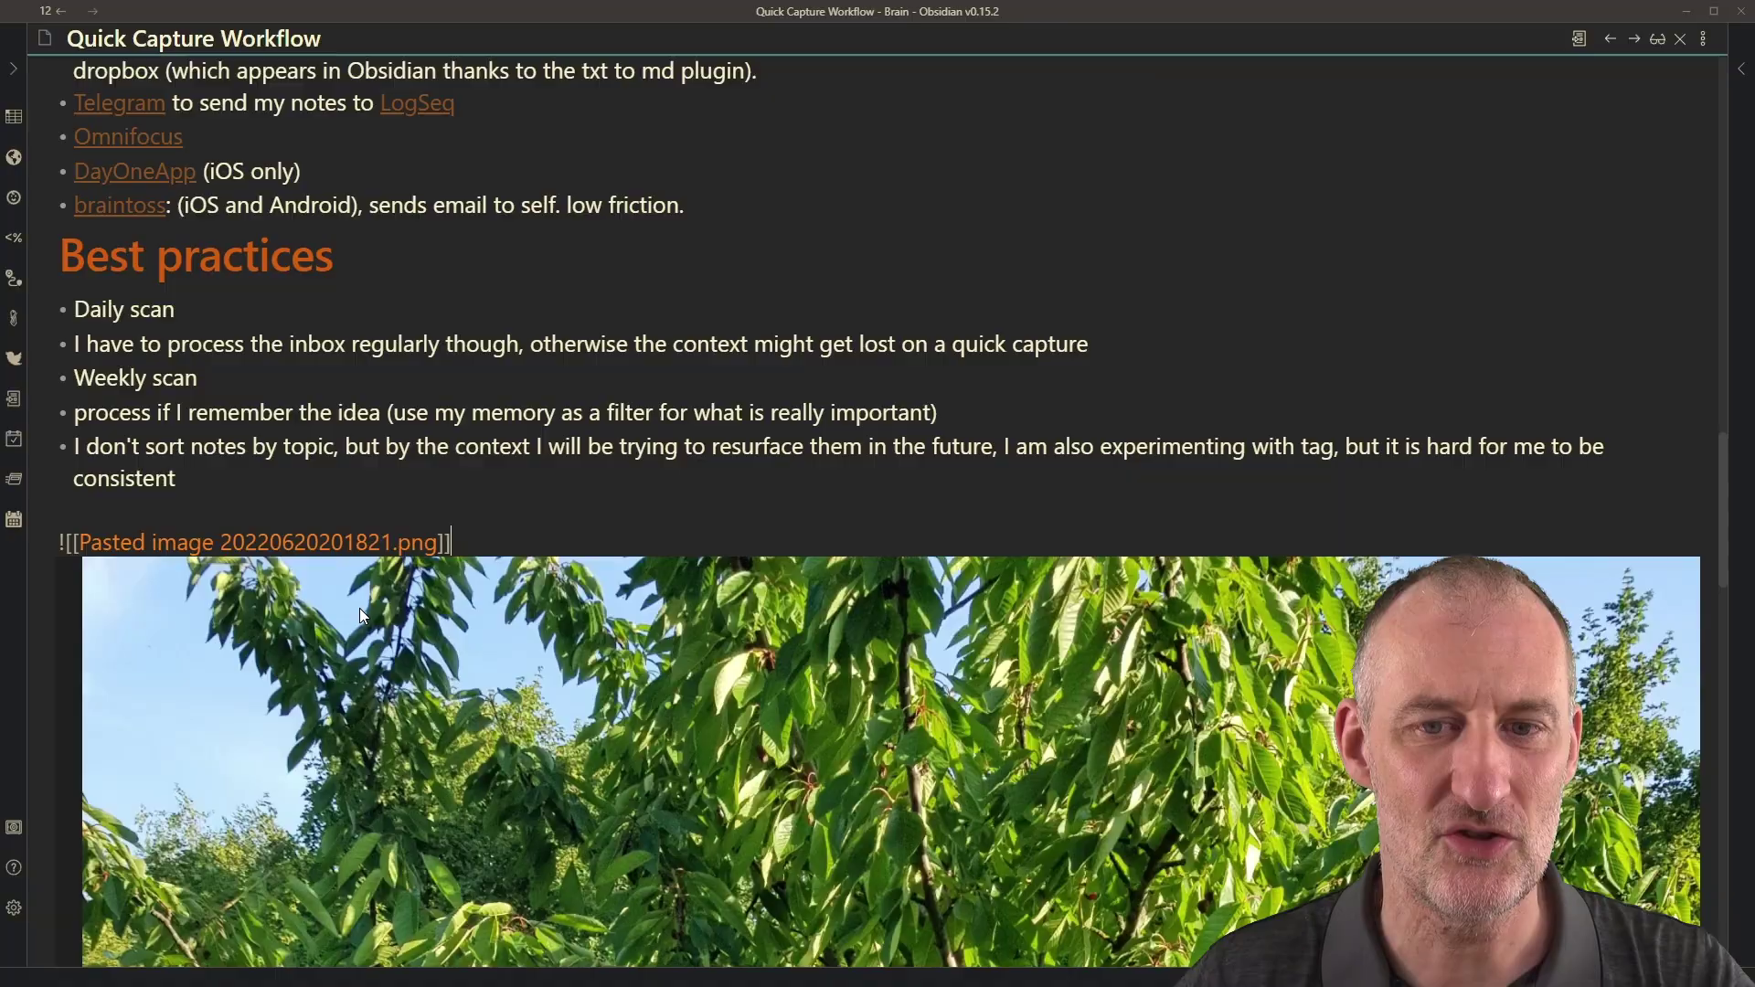
scroll(545, 577, "down", 10)
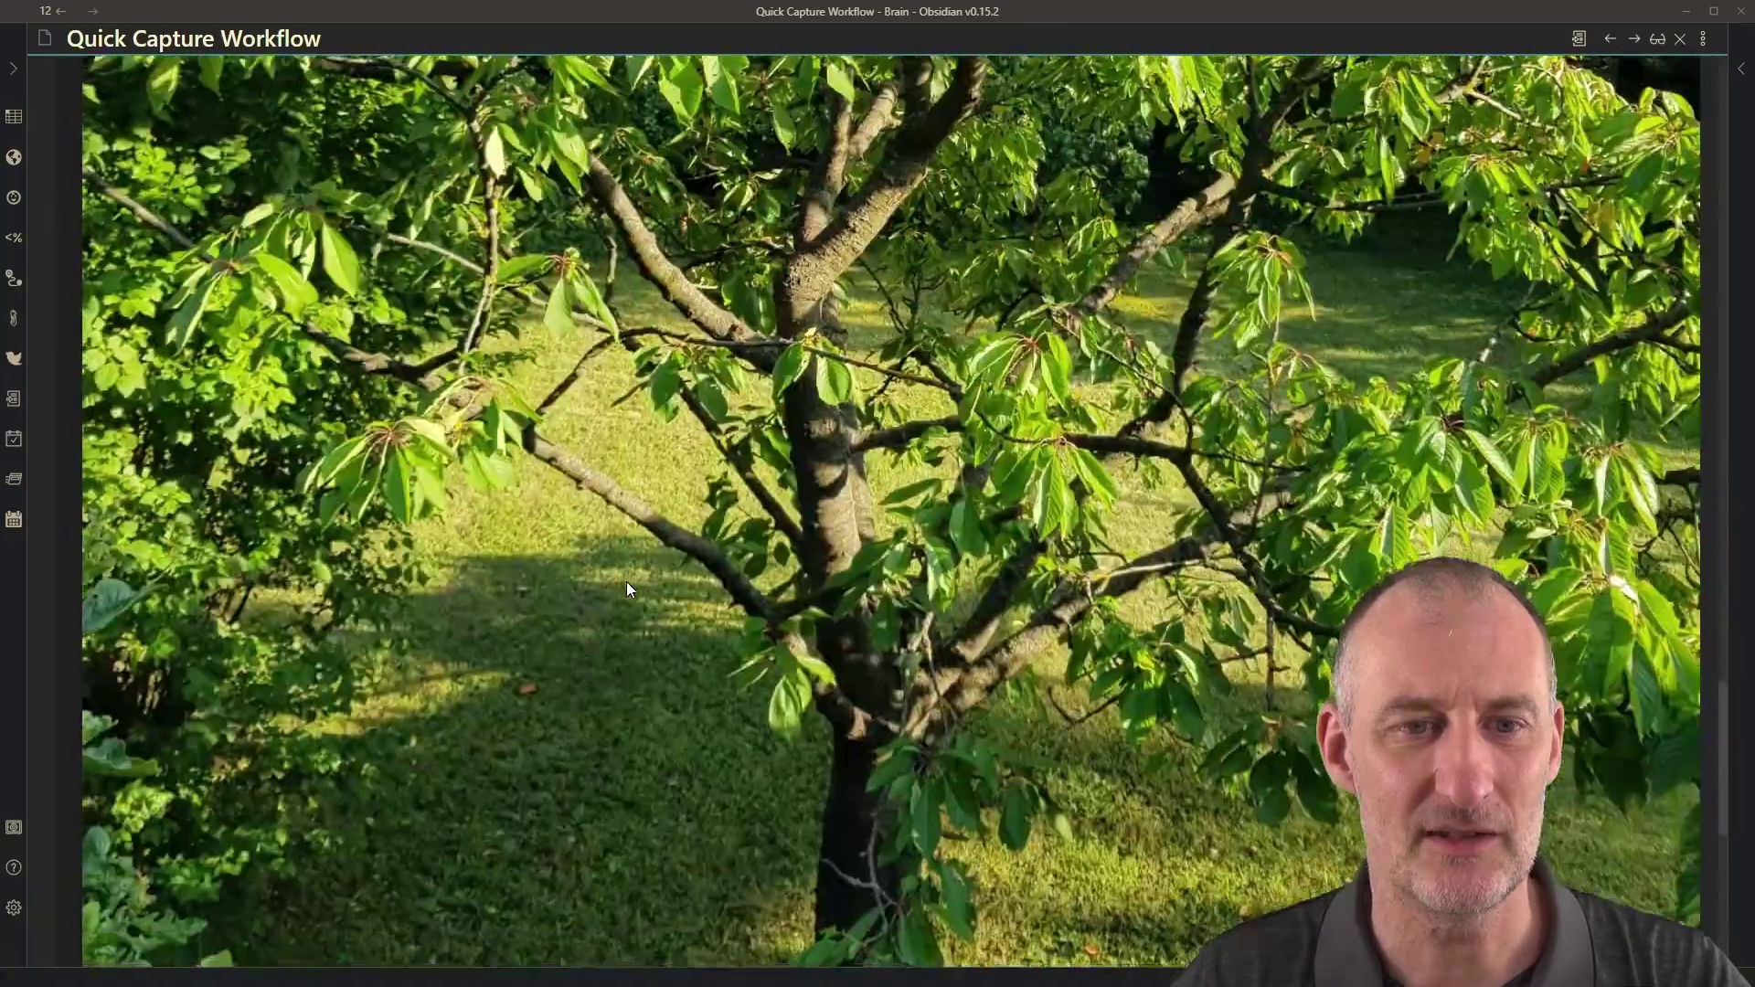
scroll(627, 581, "down", 3)
scroll(627, 581, "up", 15)
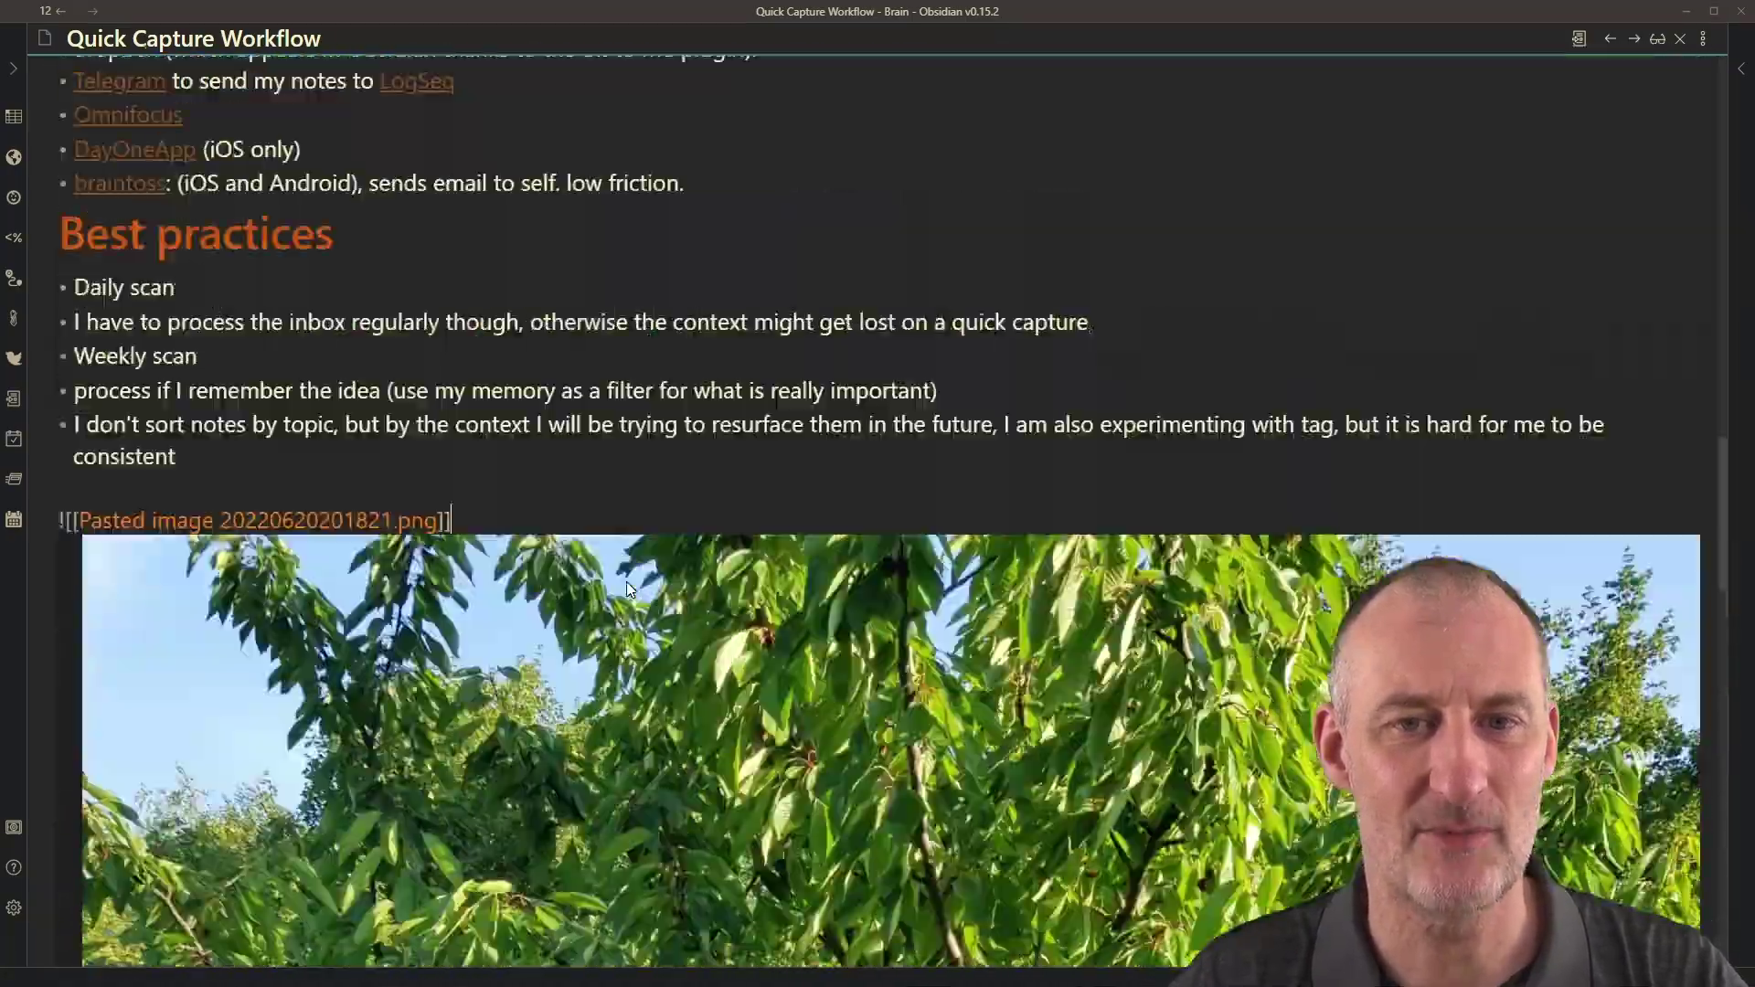
scroll(627, 581, "up", 3)
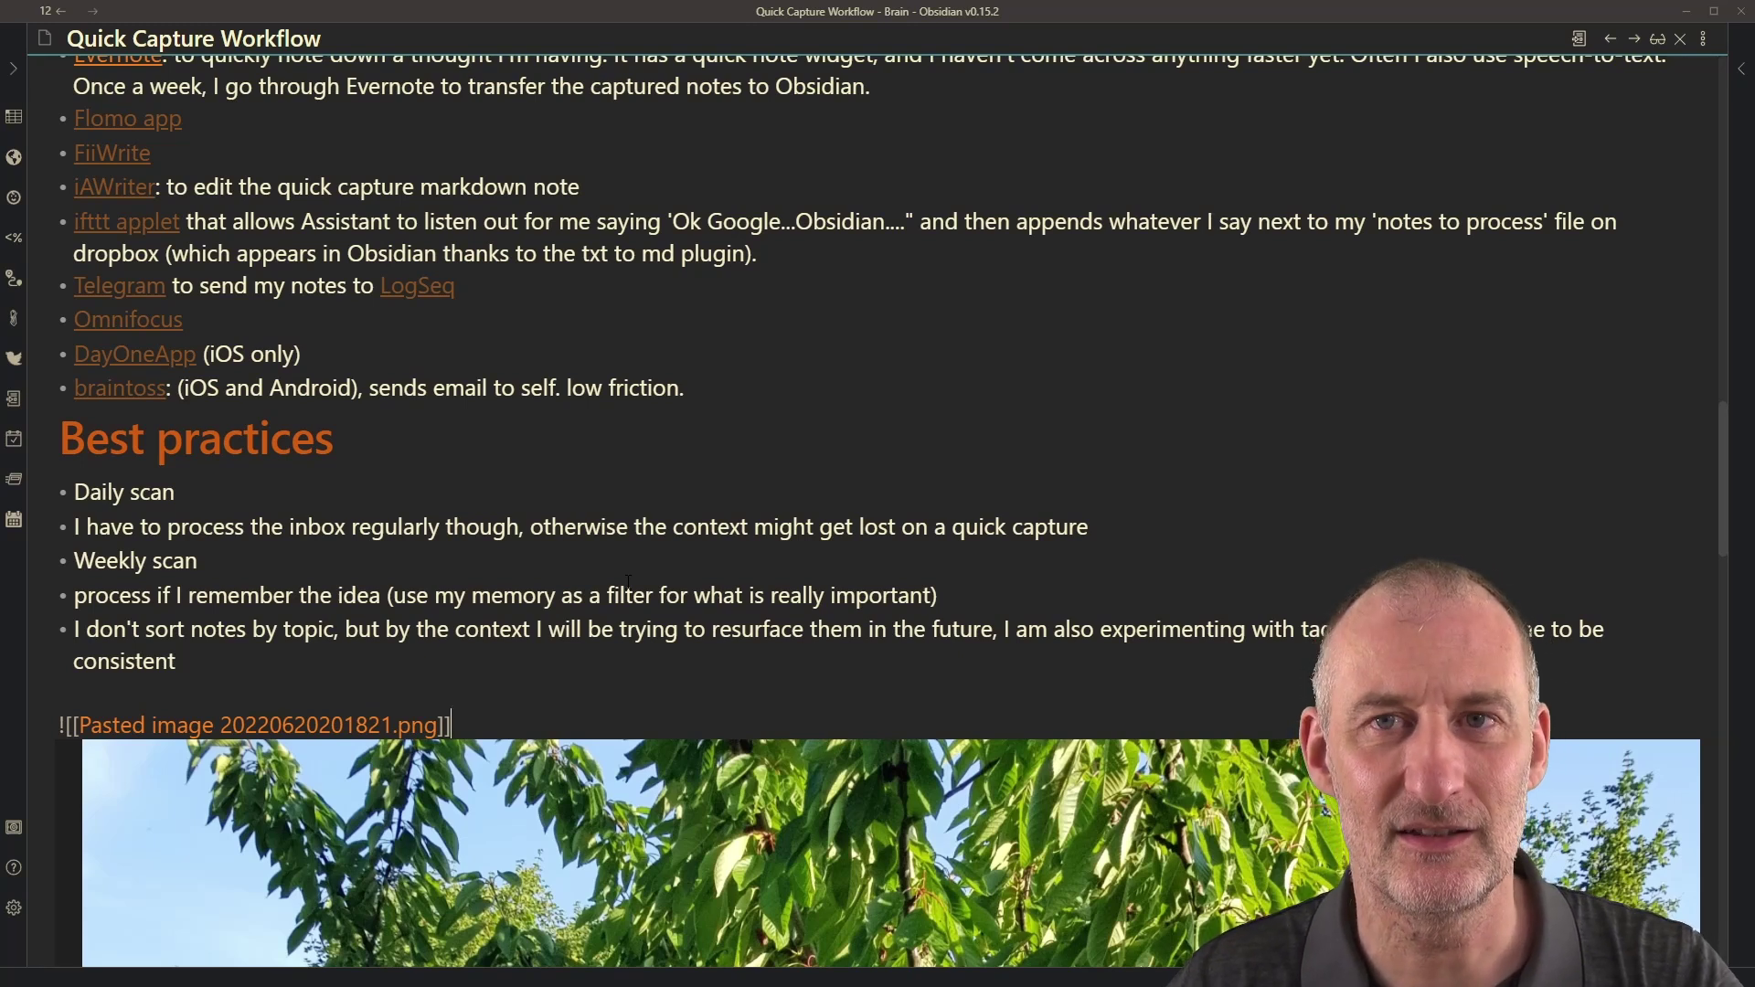
key("alt+Tab")
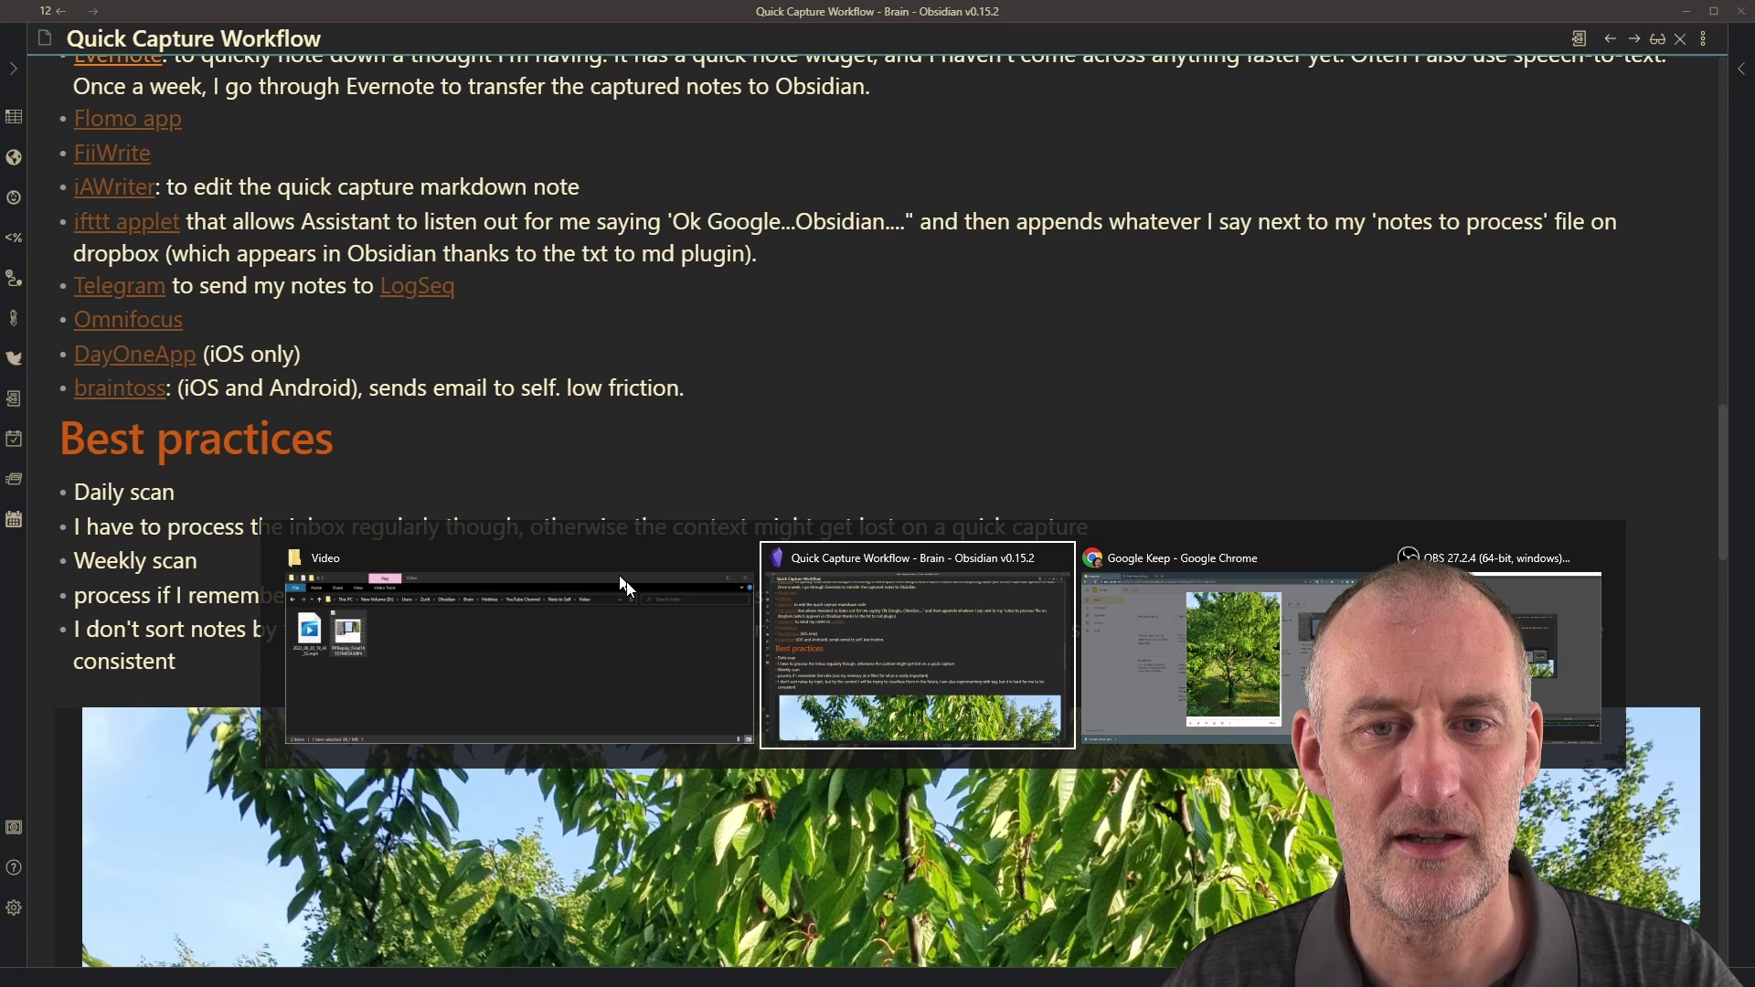
- Grab the image text into the Kindle photo note, starting 'Perhaps you were having a conversation…'
key("alt+Tab")
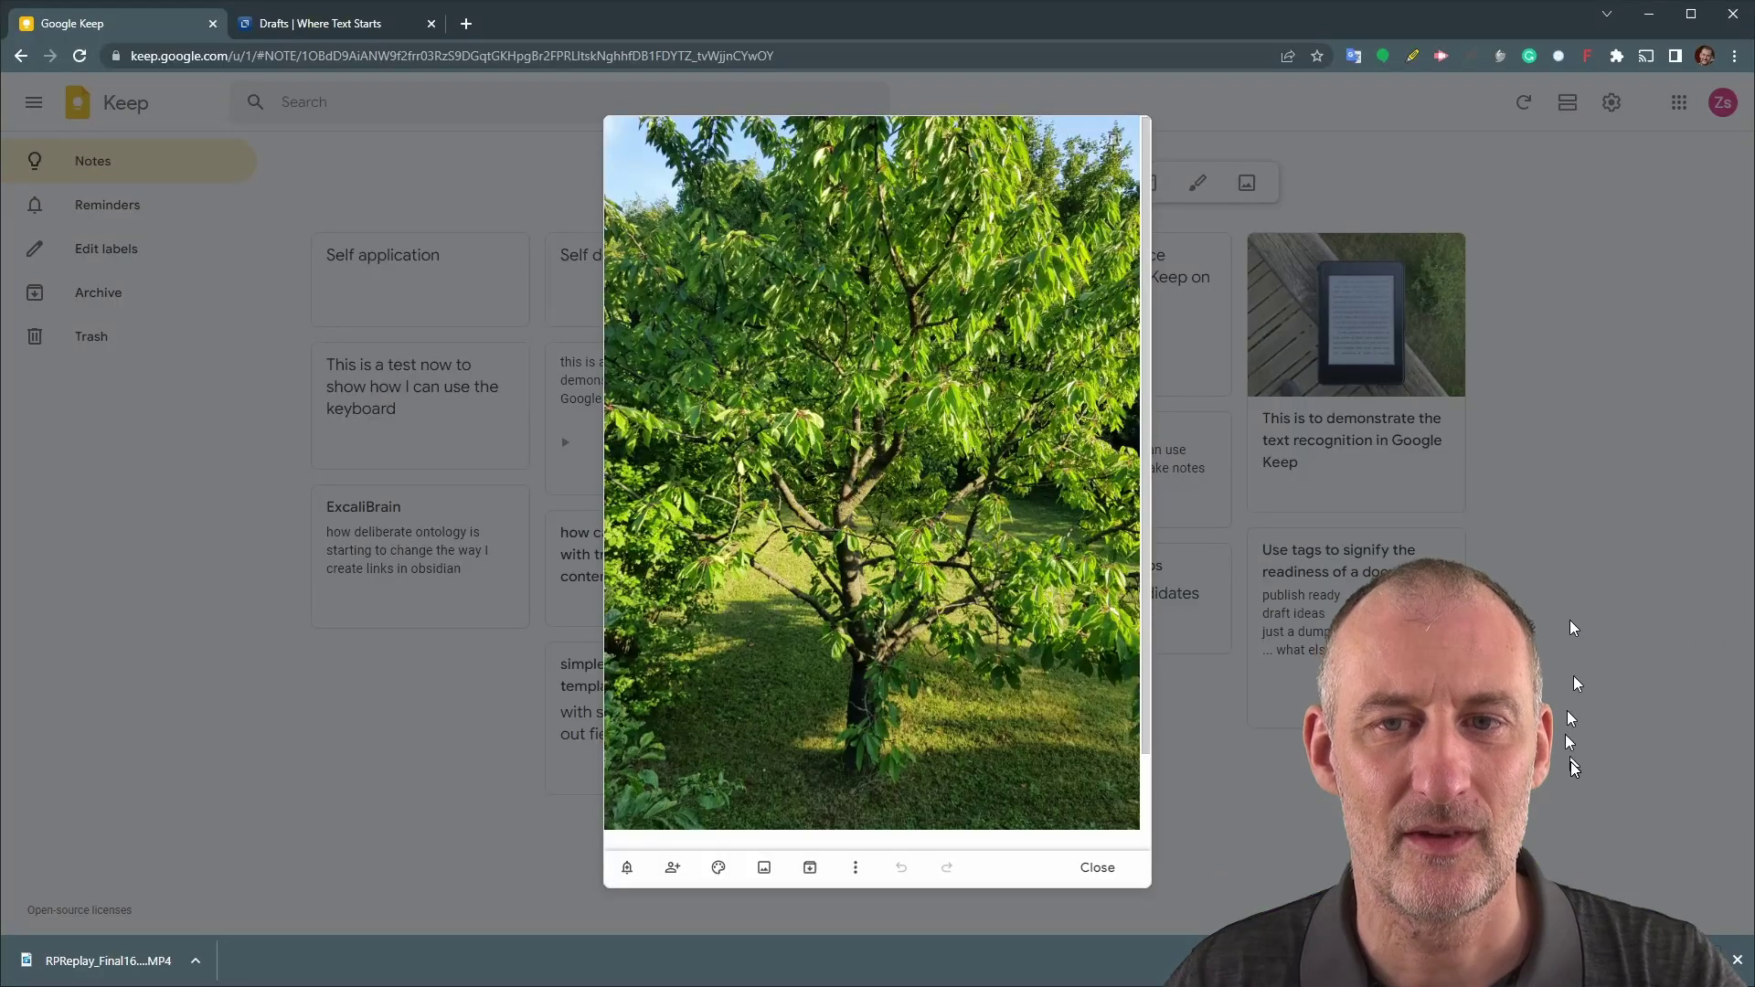
left_click(1564, 801)
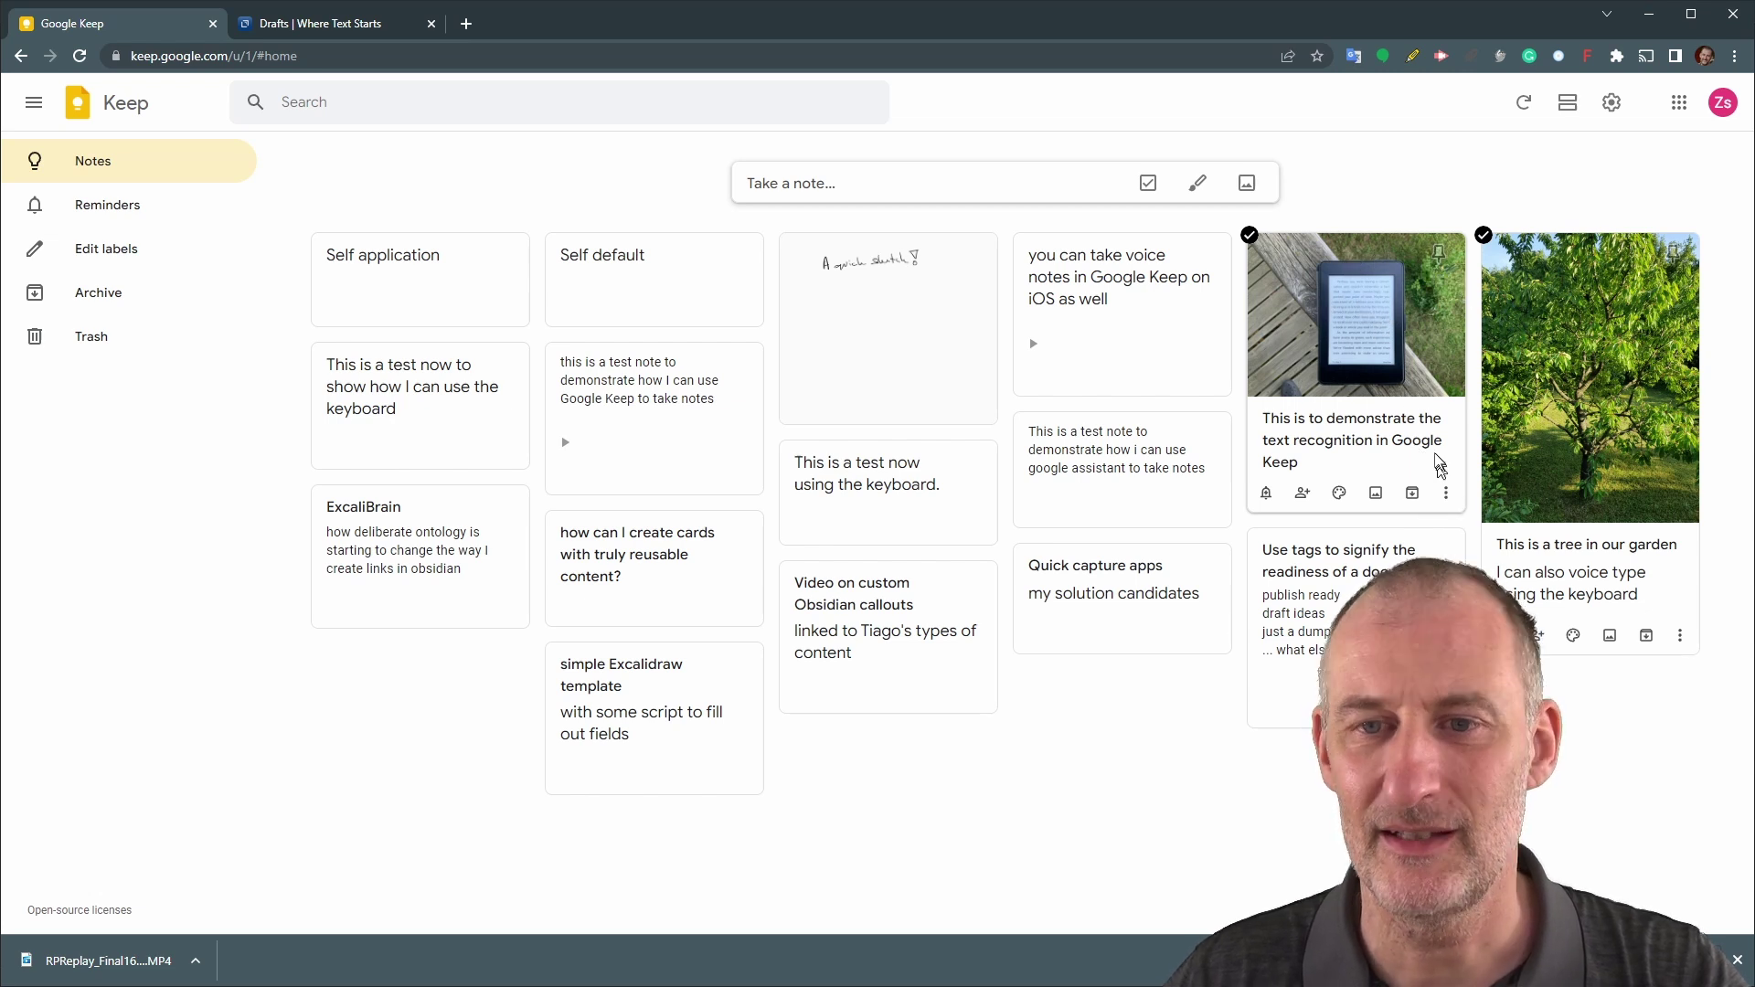
left_click(1445, 495)
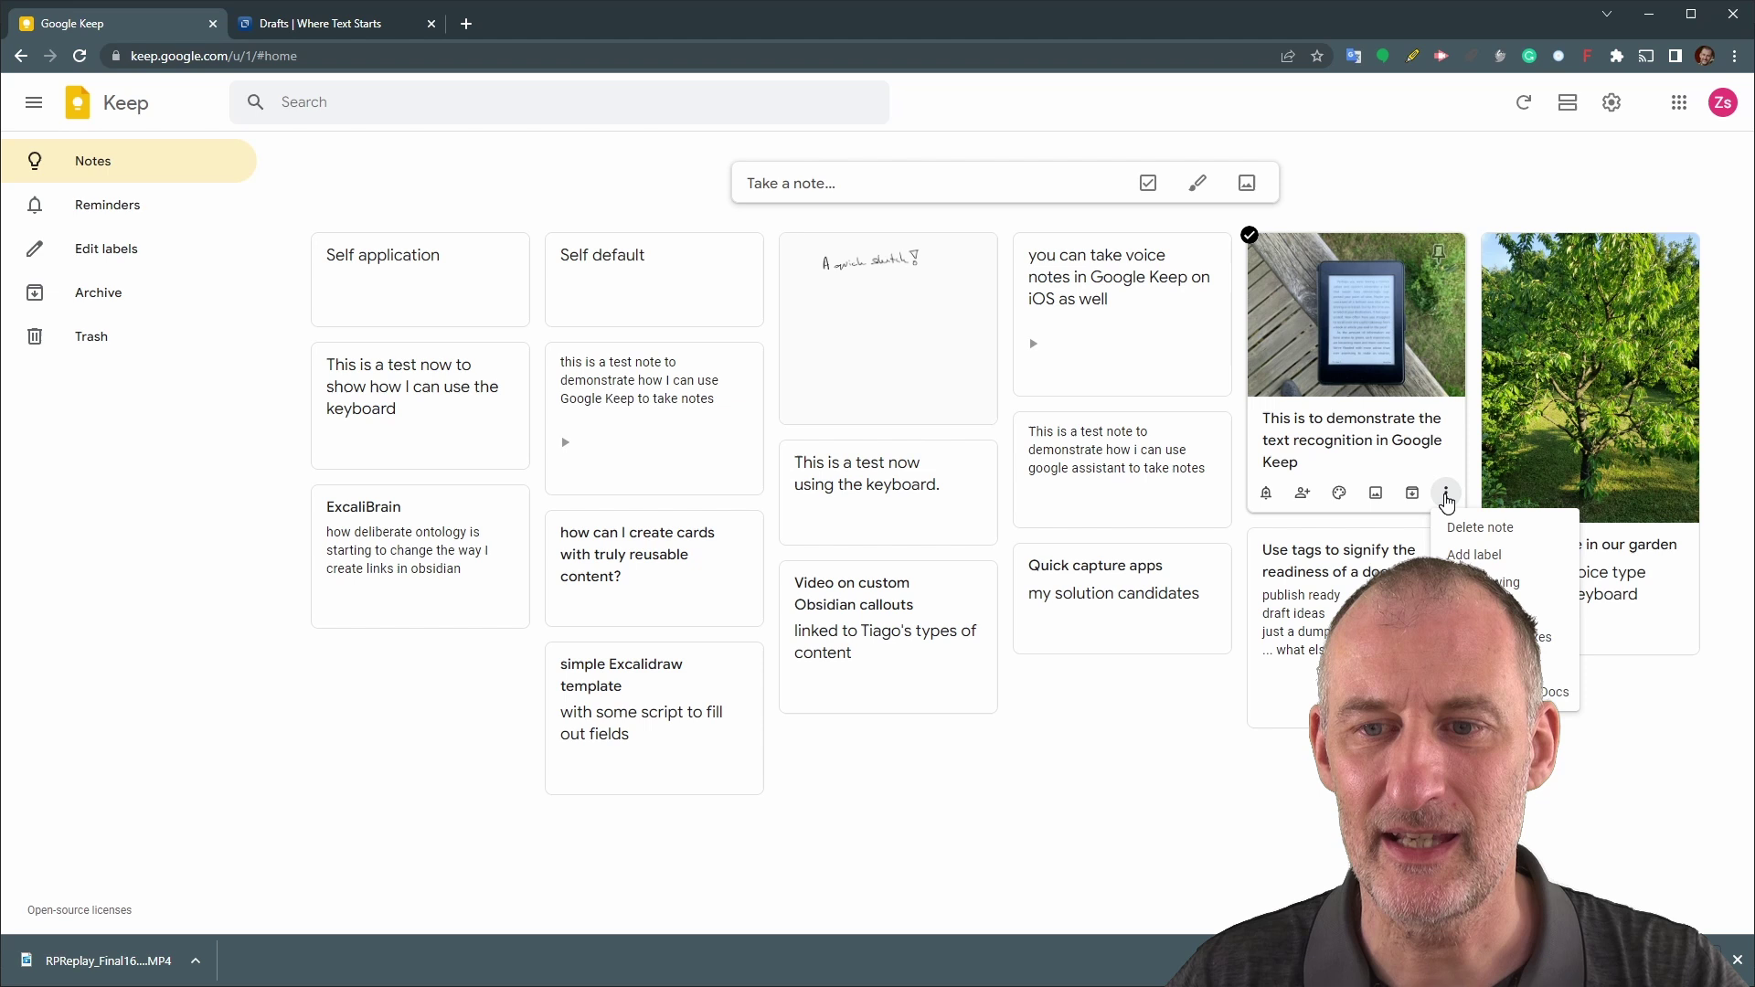
left_click(1508, 664)
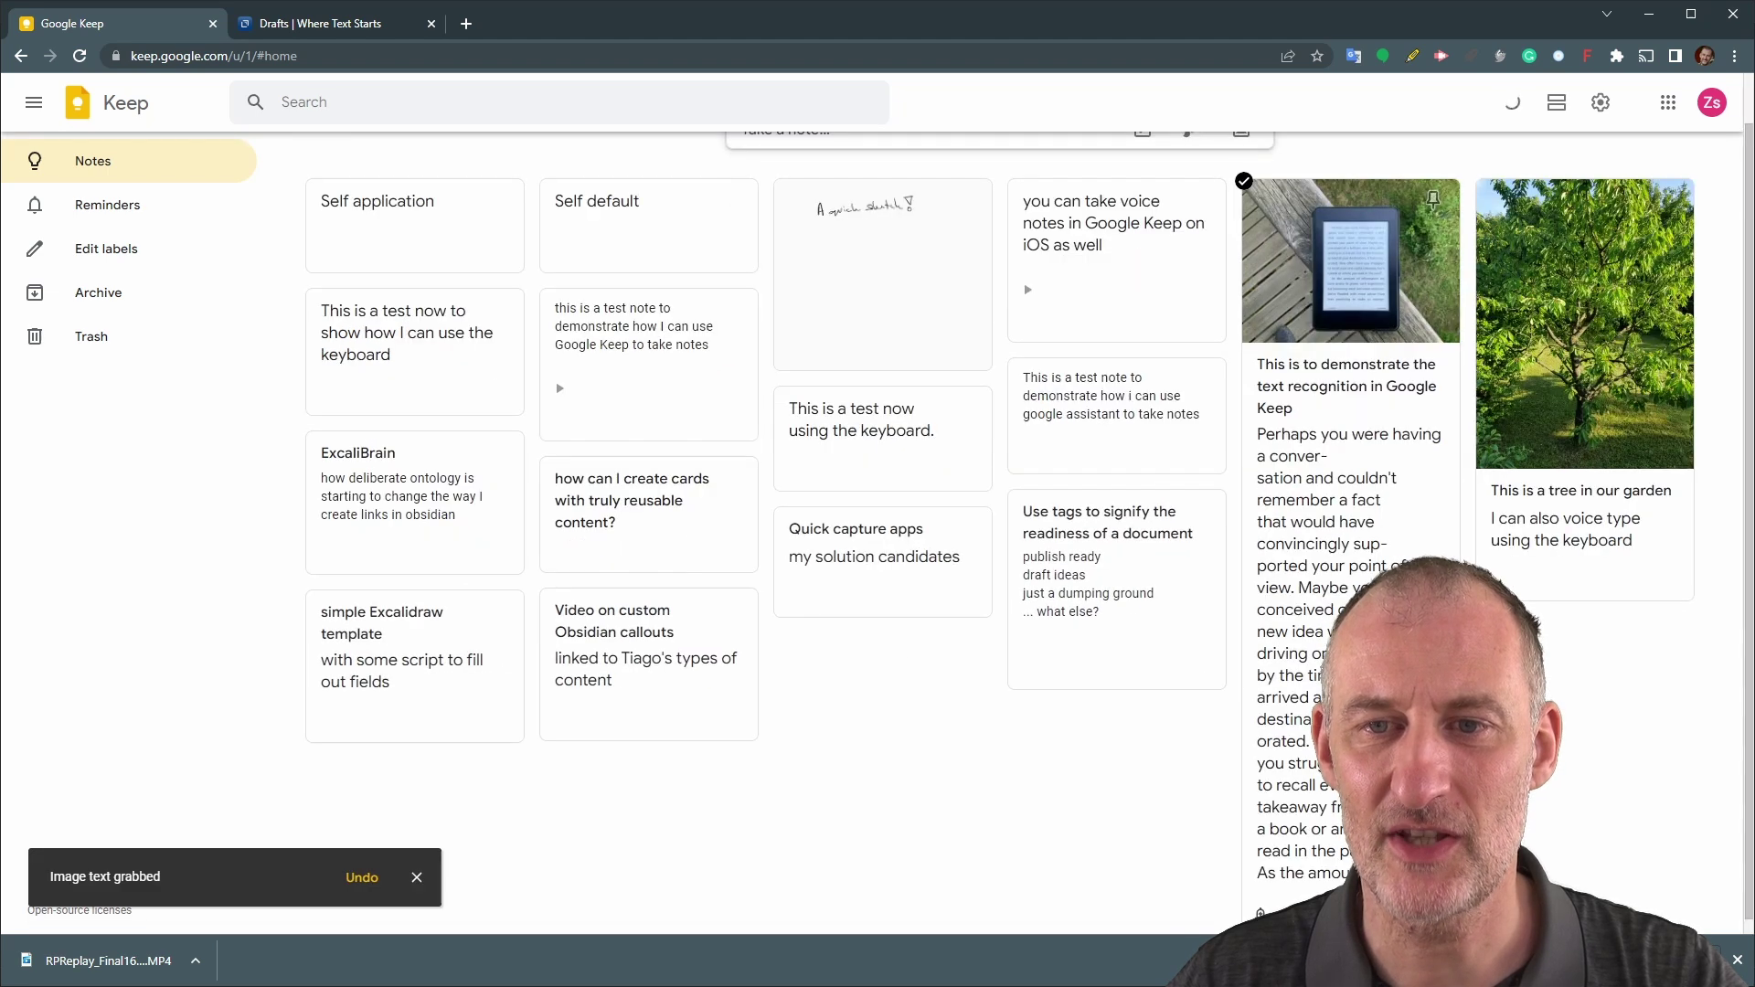
left_click(1329, 471)
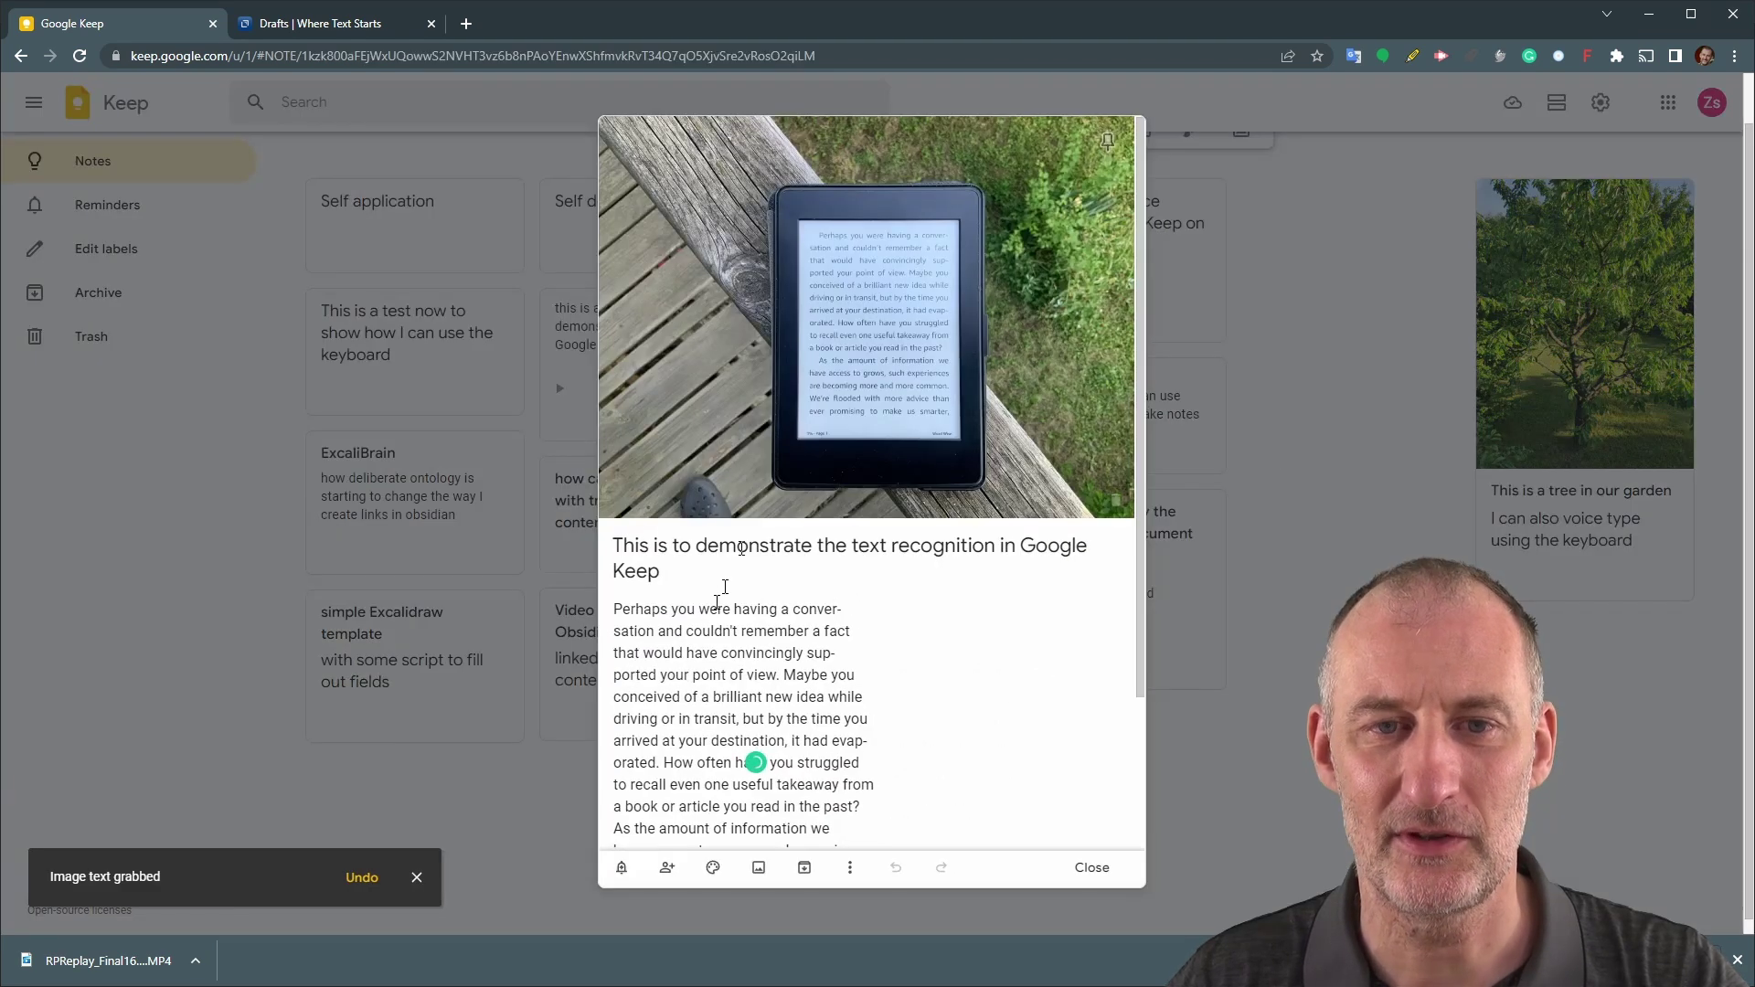
left_click_drag(613, 610, 857, 733)
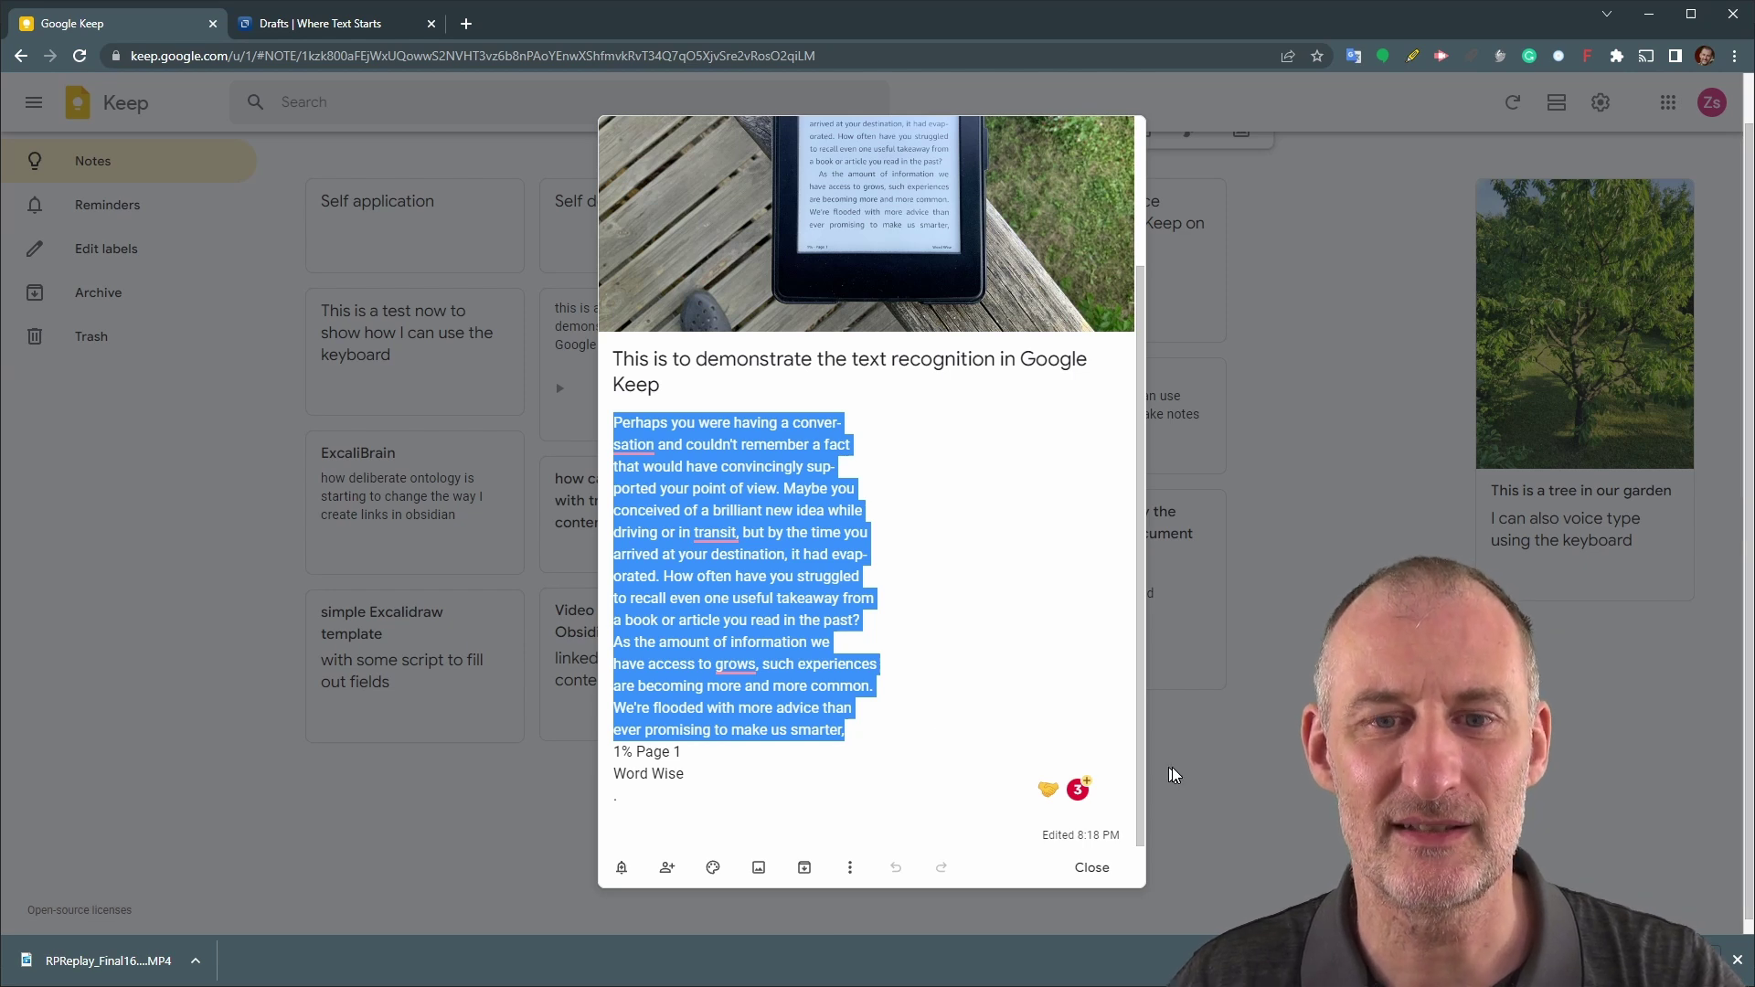
left_click(1337, 834)
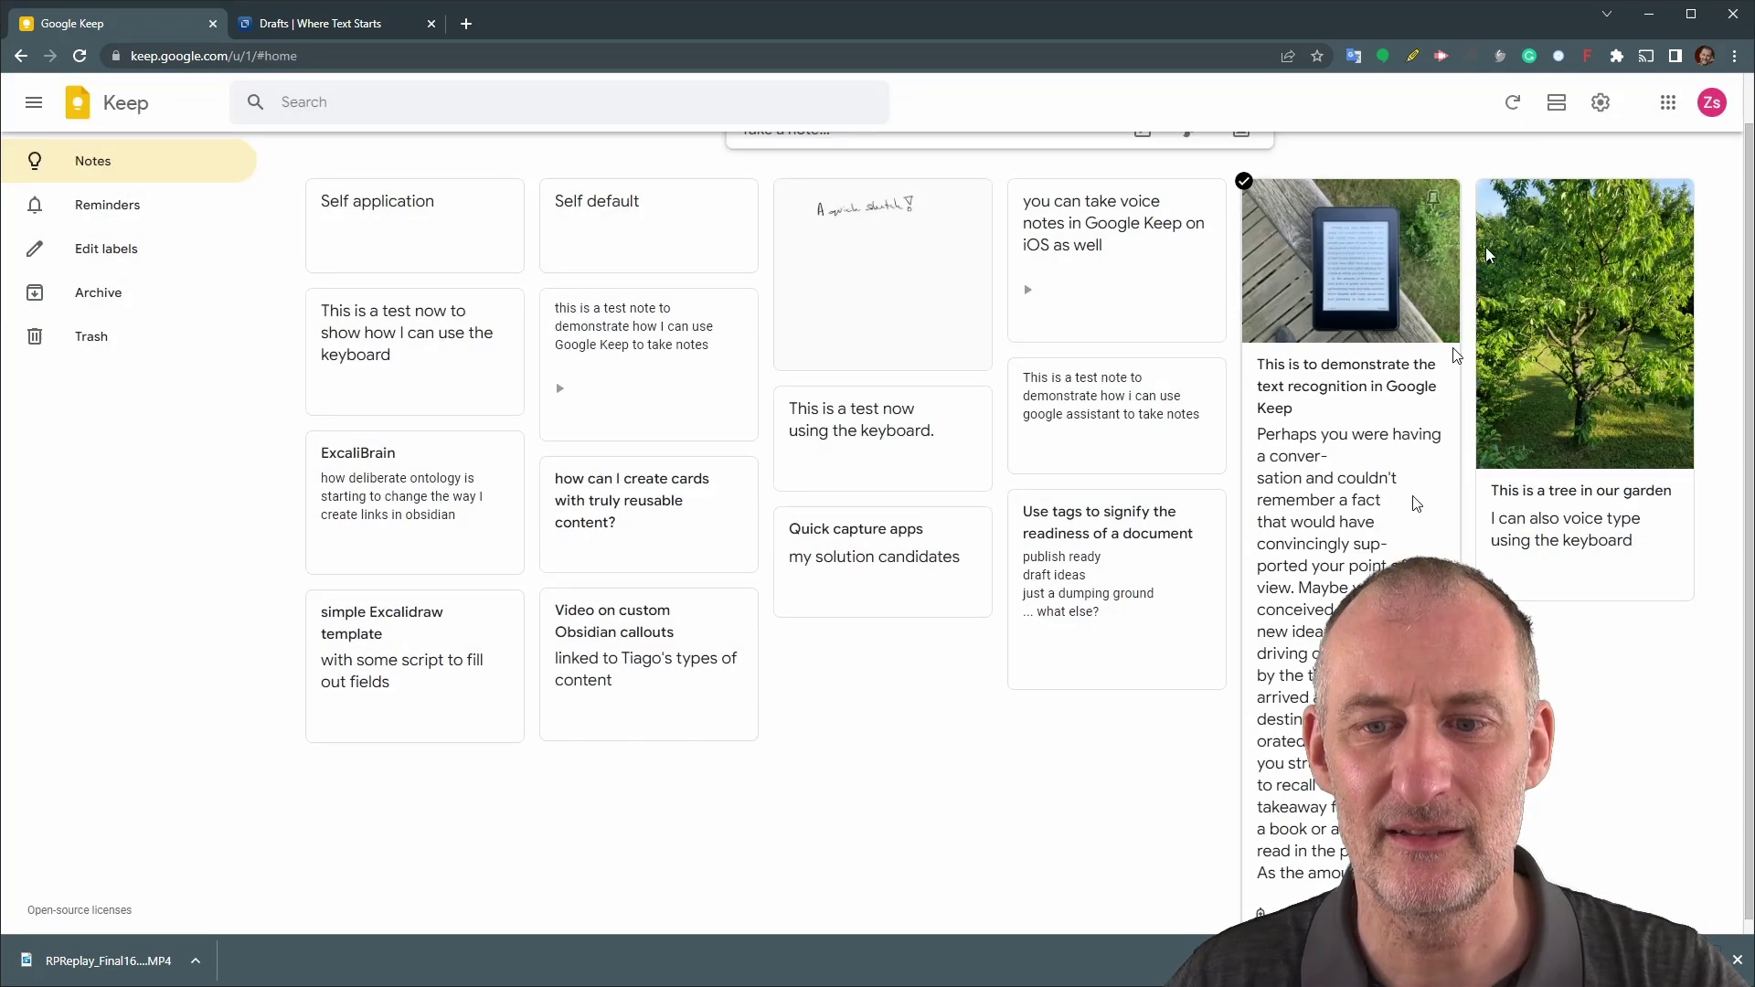
- Delete the garden tree note and grab the sketch note's text as 'A quick slutch t'
left_click(1673, 566)
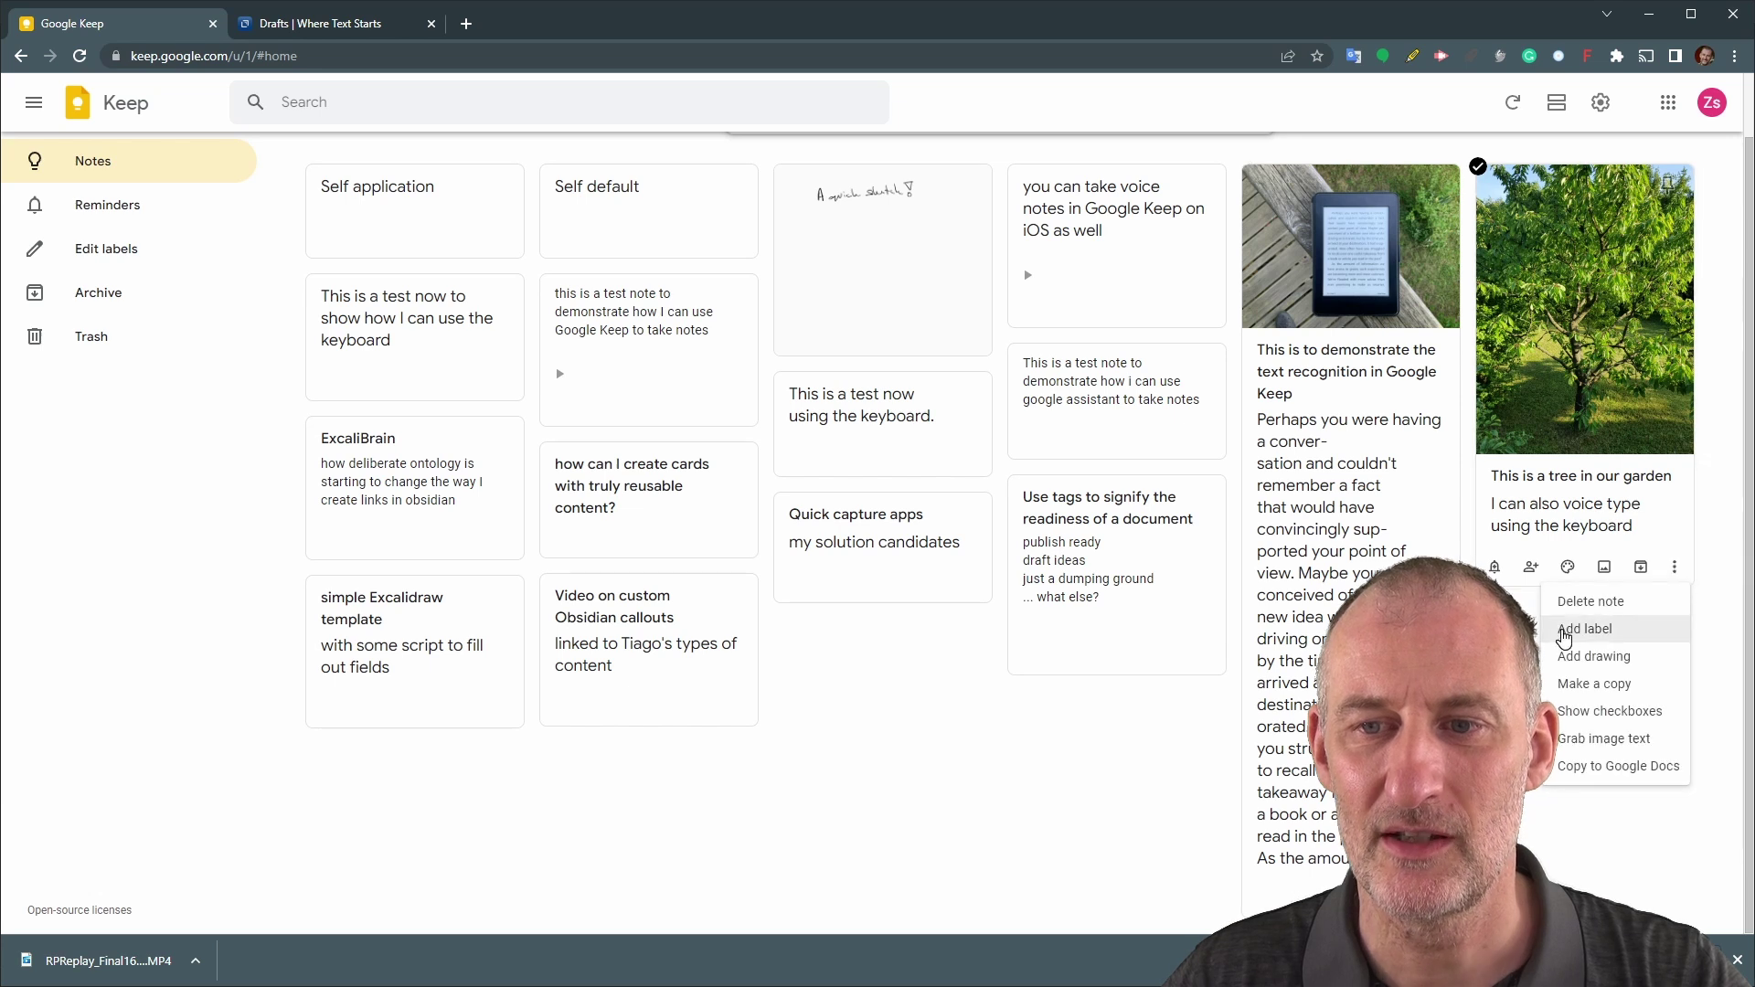
left_click(1595, 602)
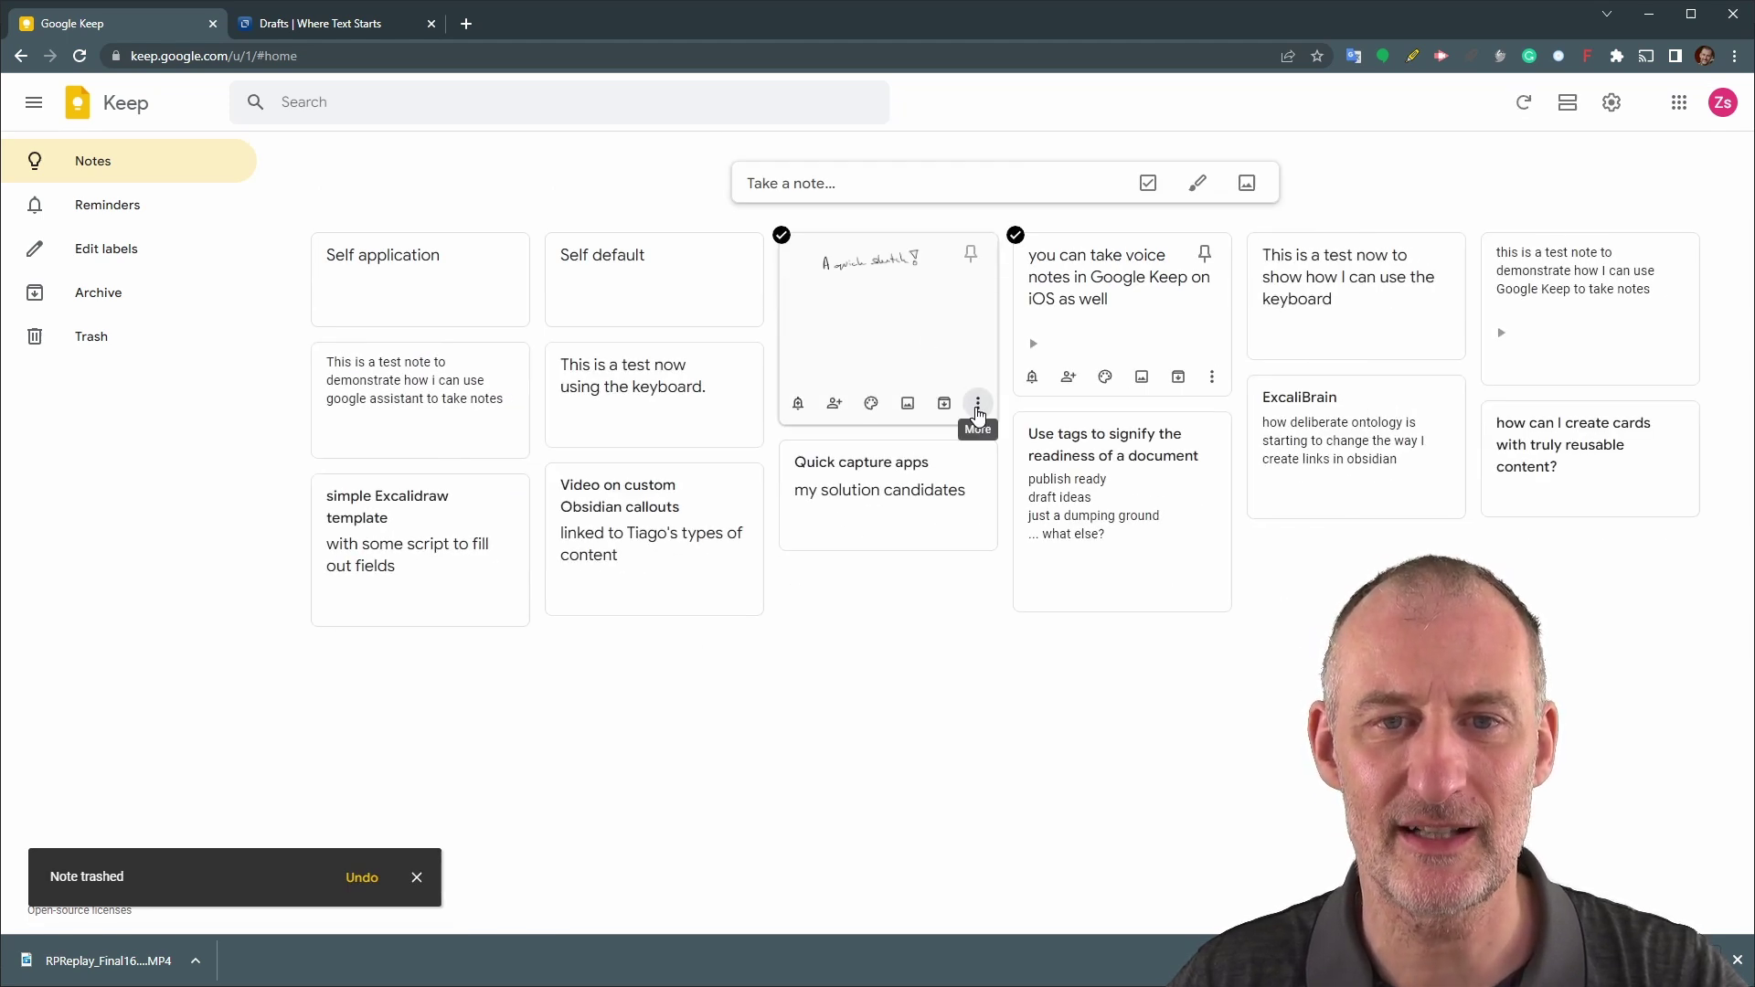
left_click(977, 406)
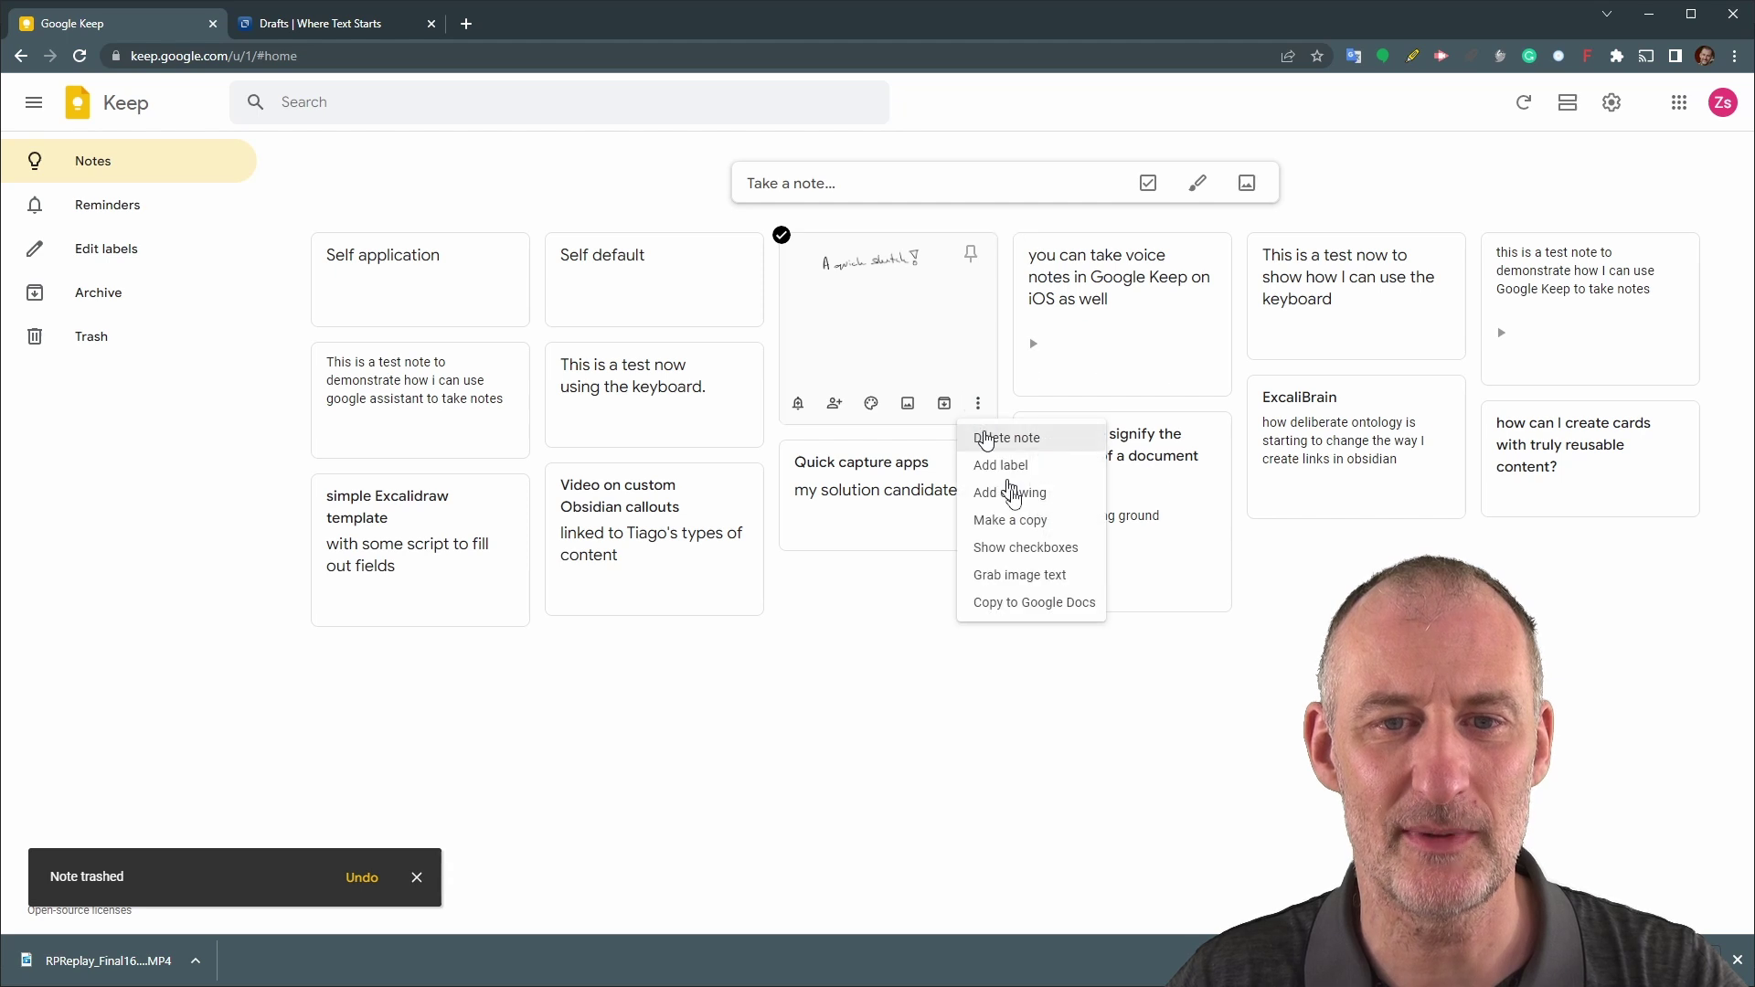
left_click(1031, 573)
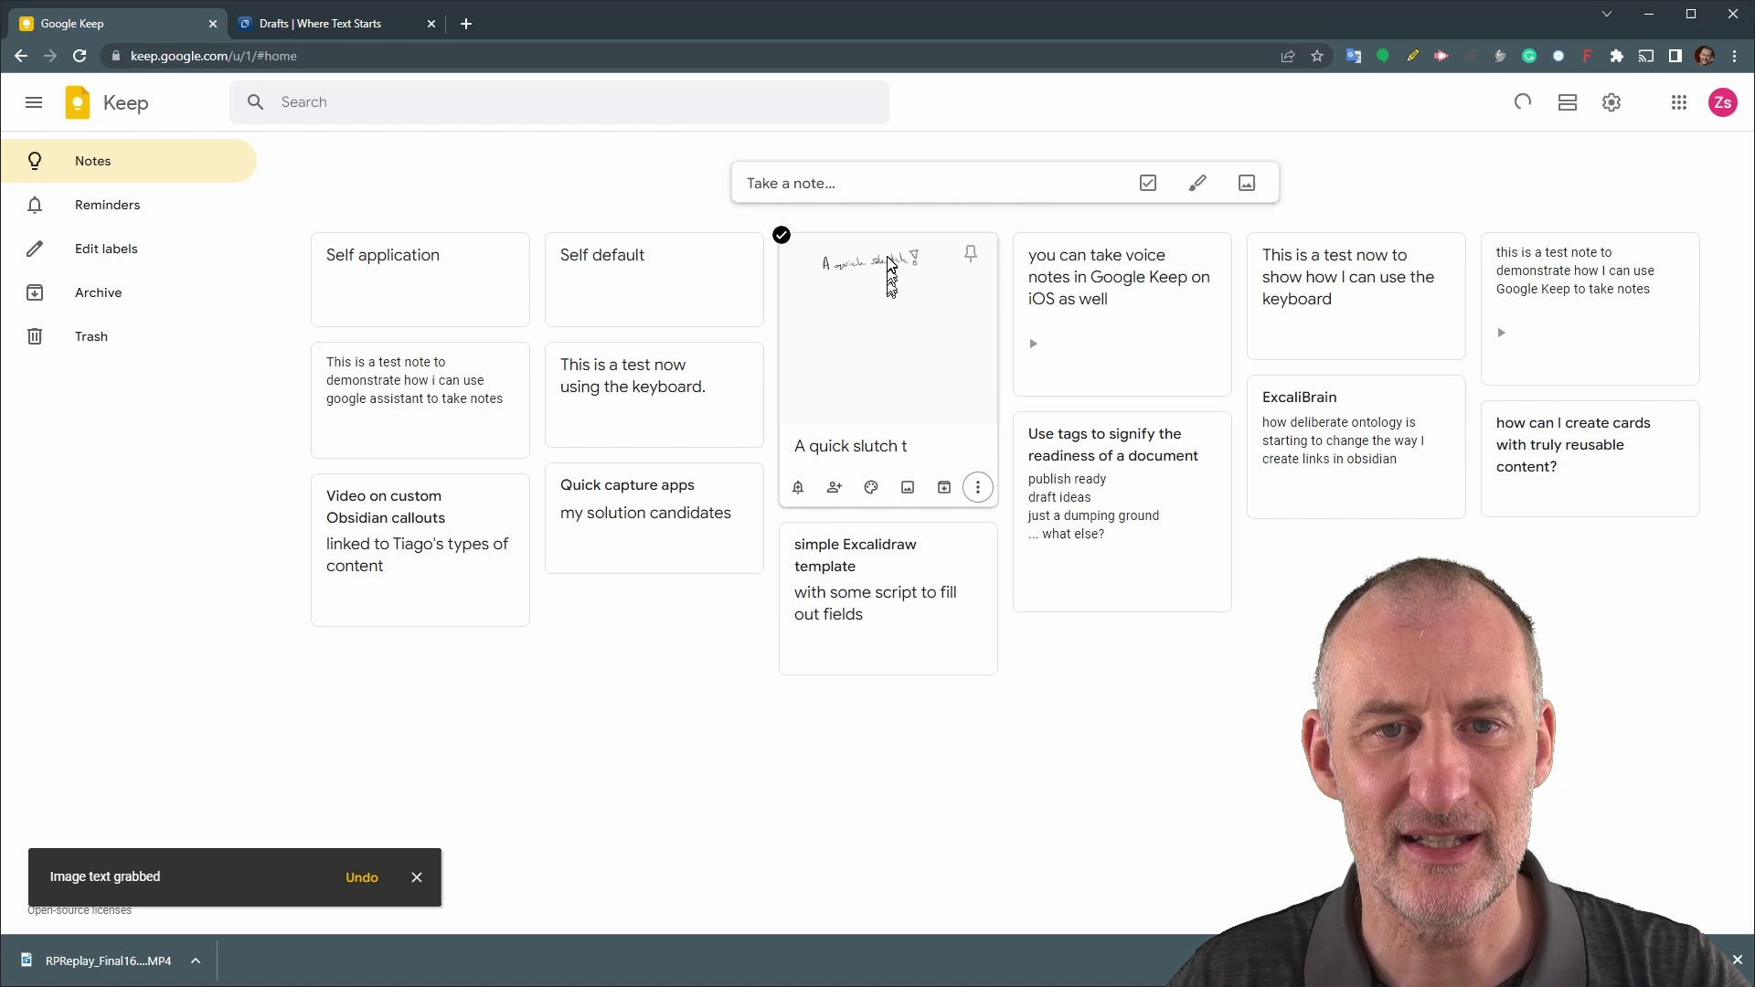
left_click(913, 450)
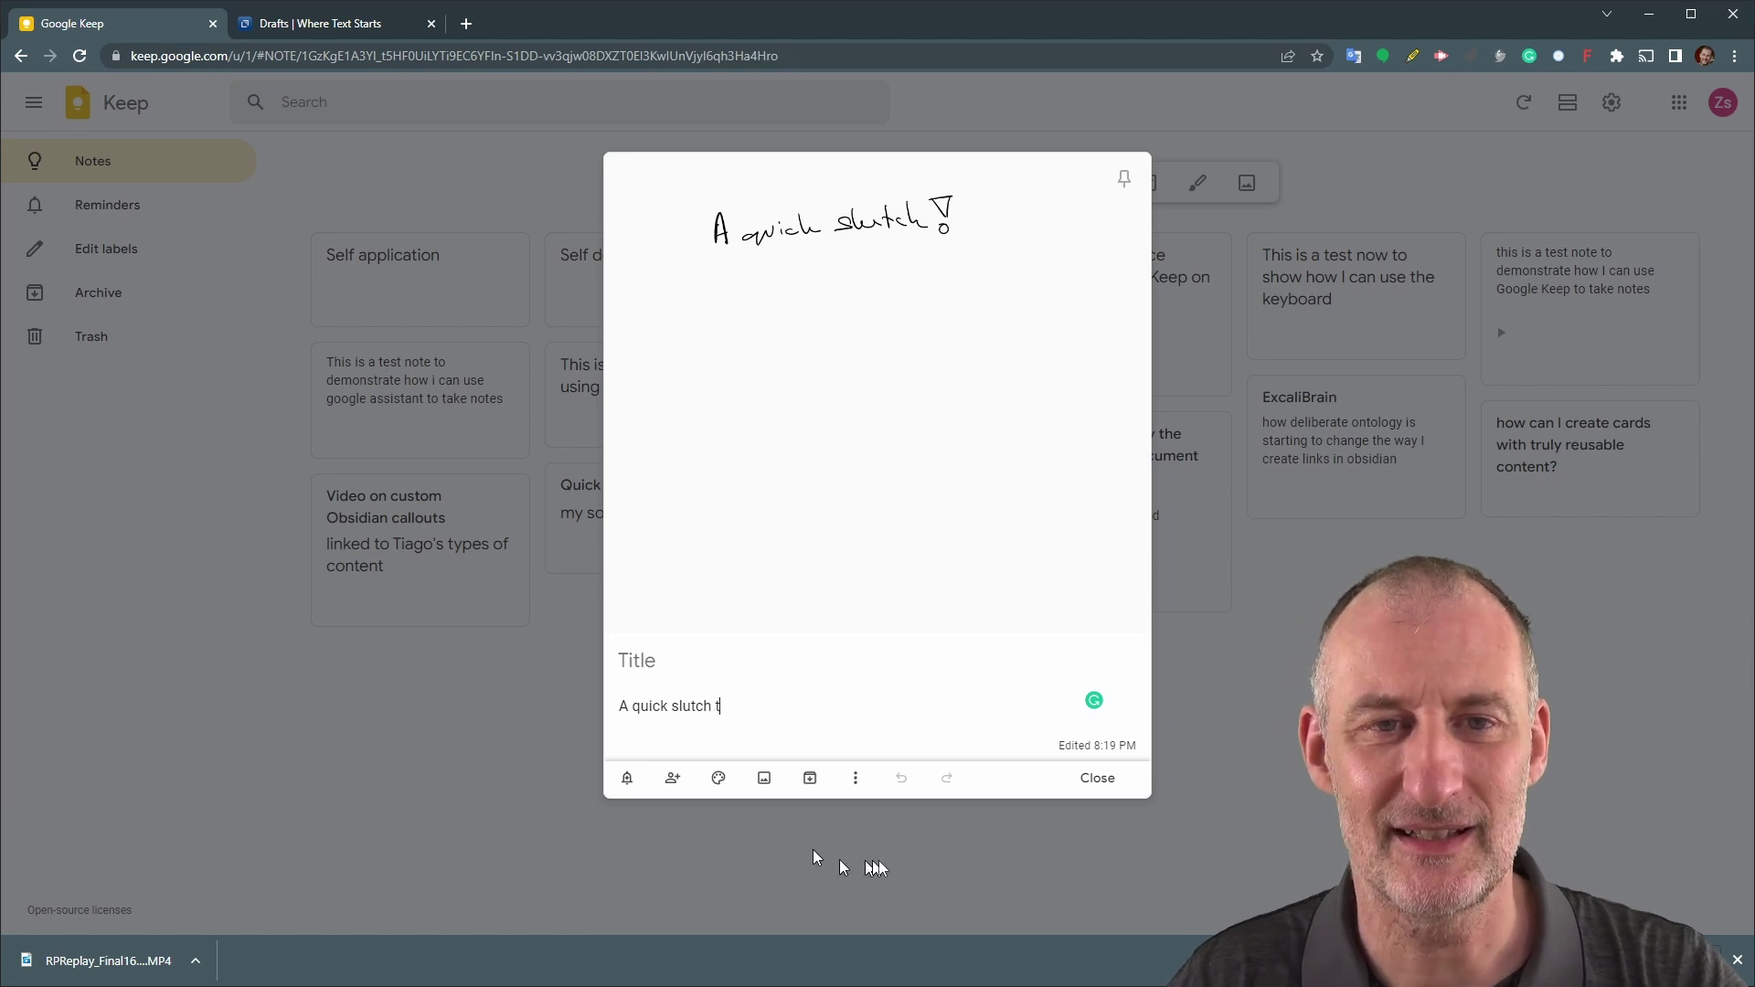
- Delete the handwritten sketch note from Keep and return to the Obsidian Quick Capture Workflow note
left_click(1097, 782)
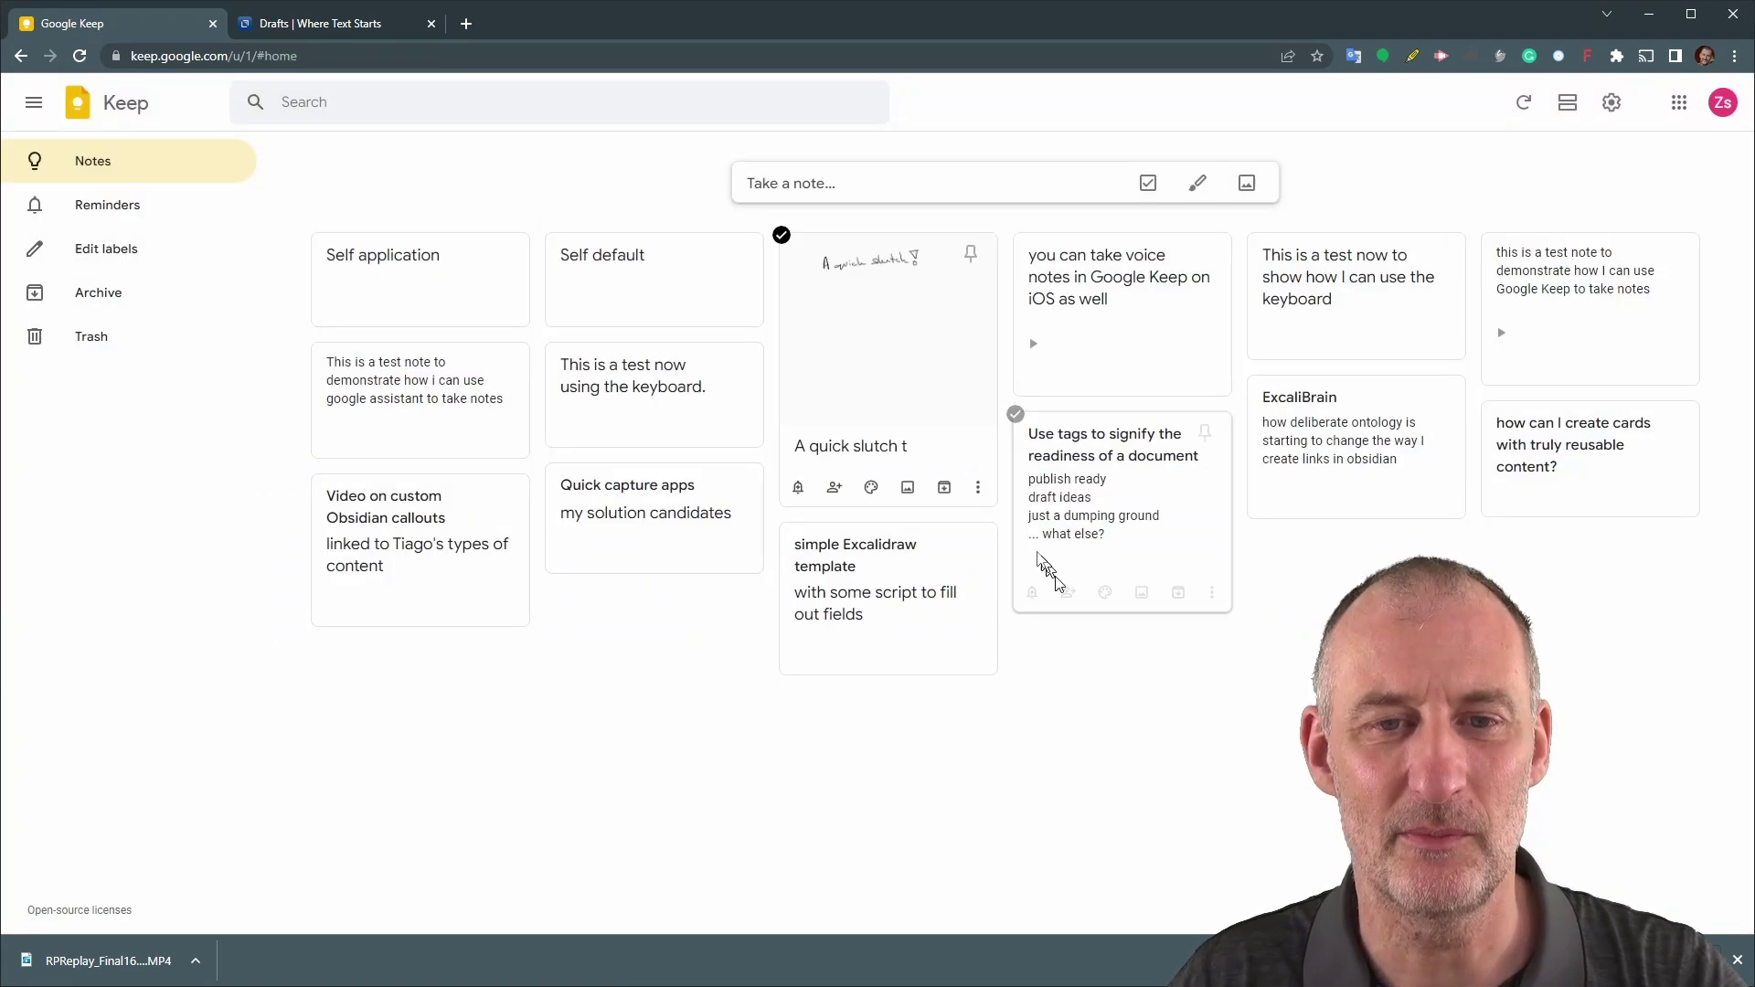
left_click(977, 487)
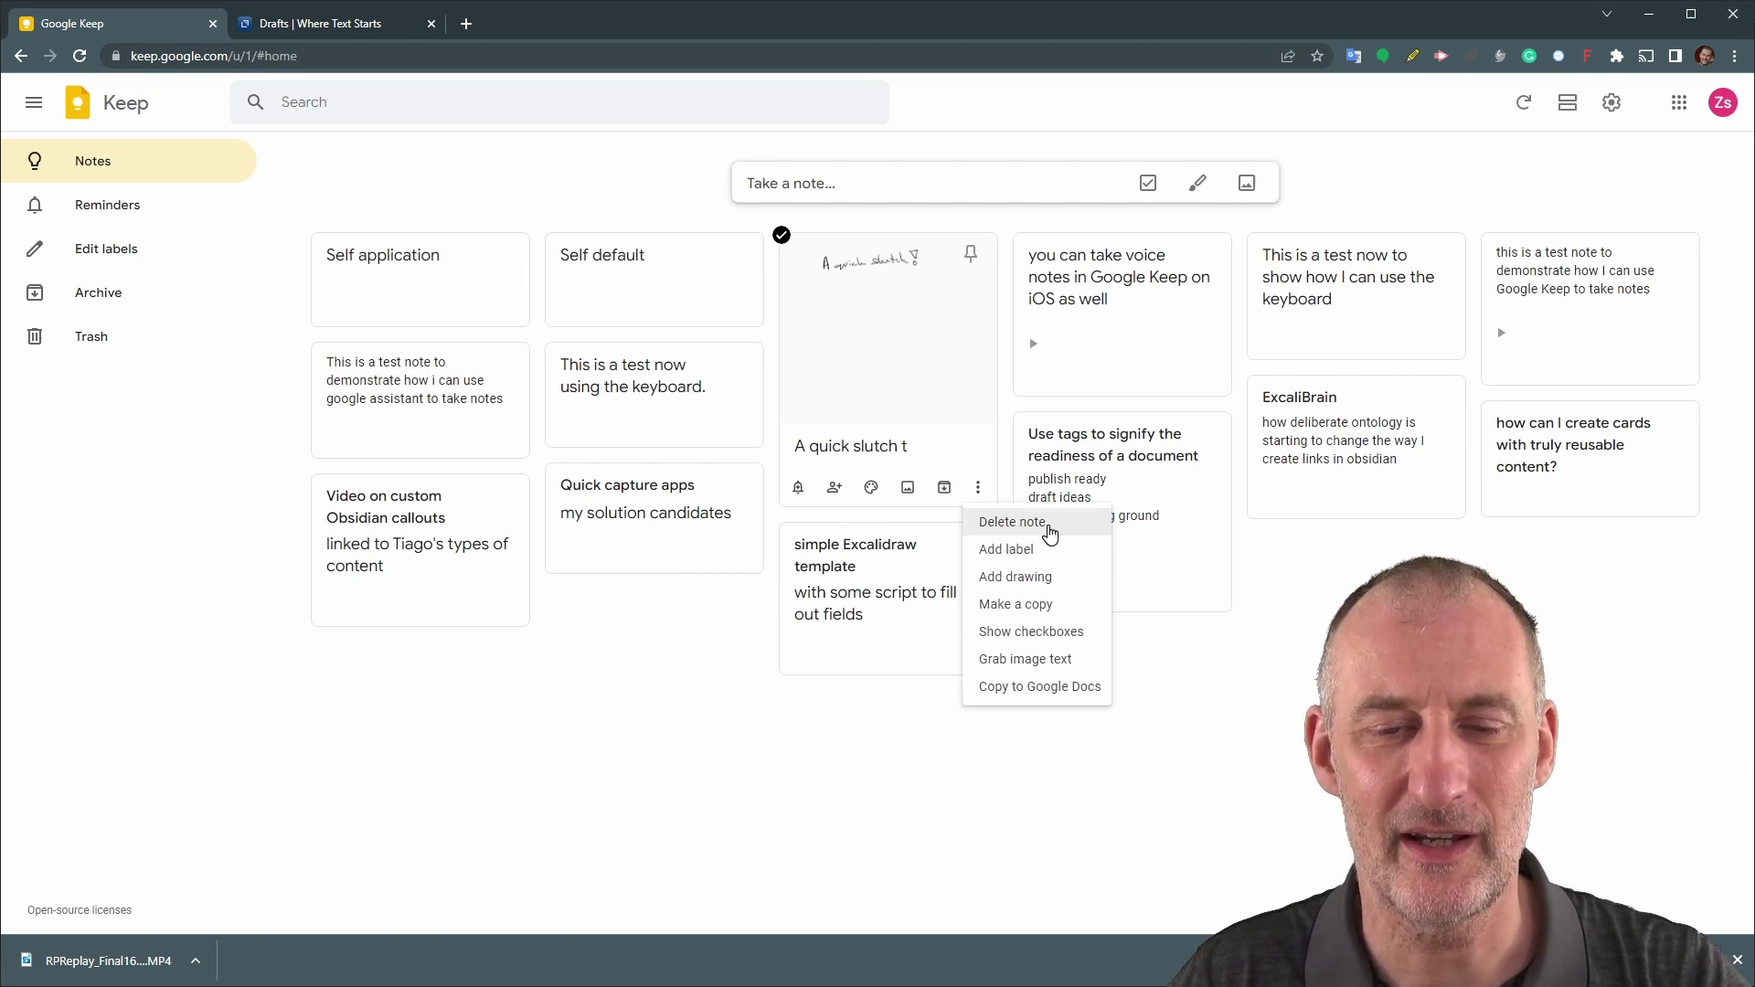
left_click(1049, 534)
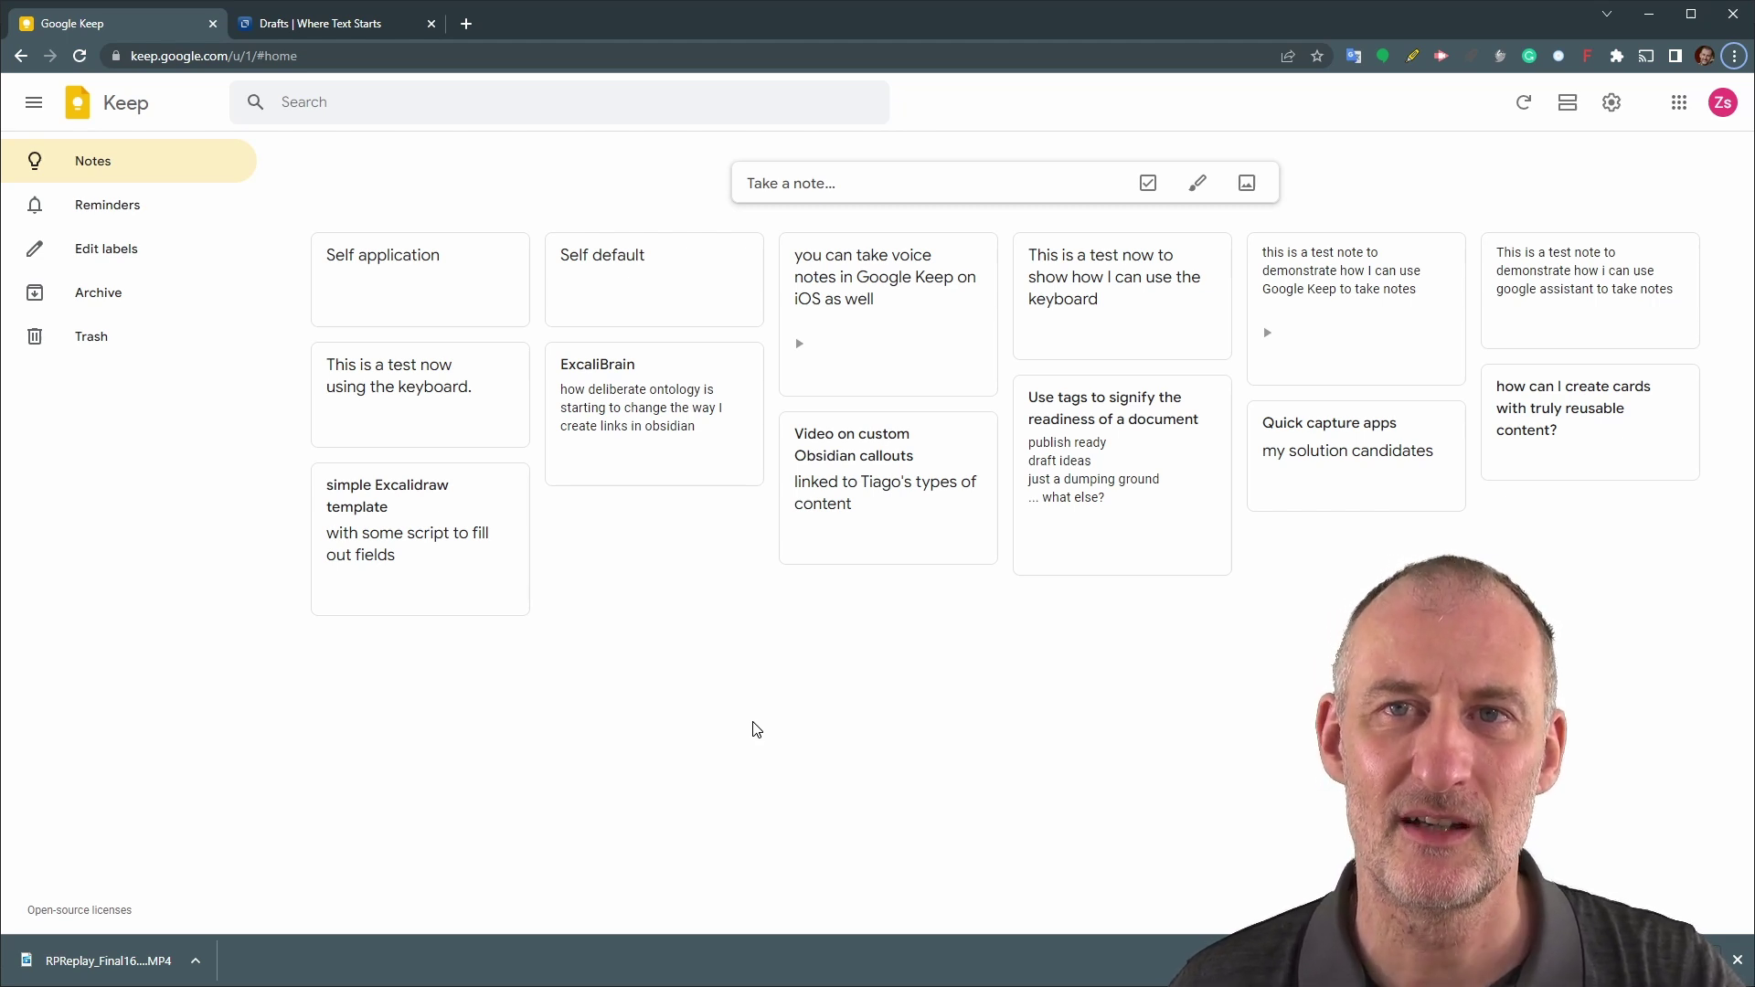
key("alt+Tab")
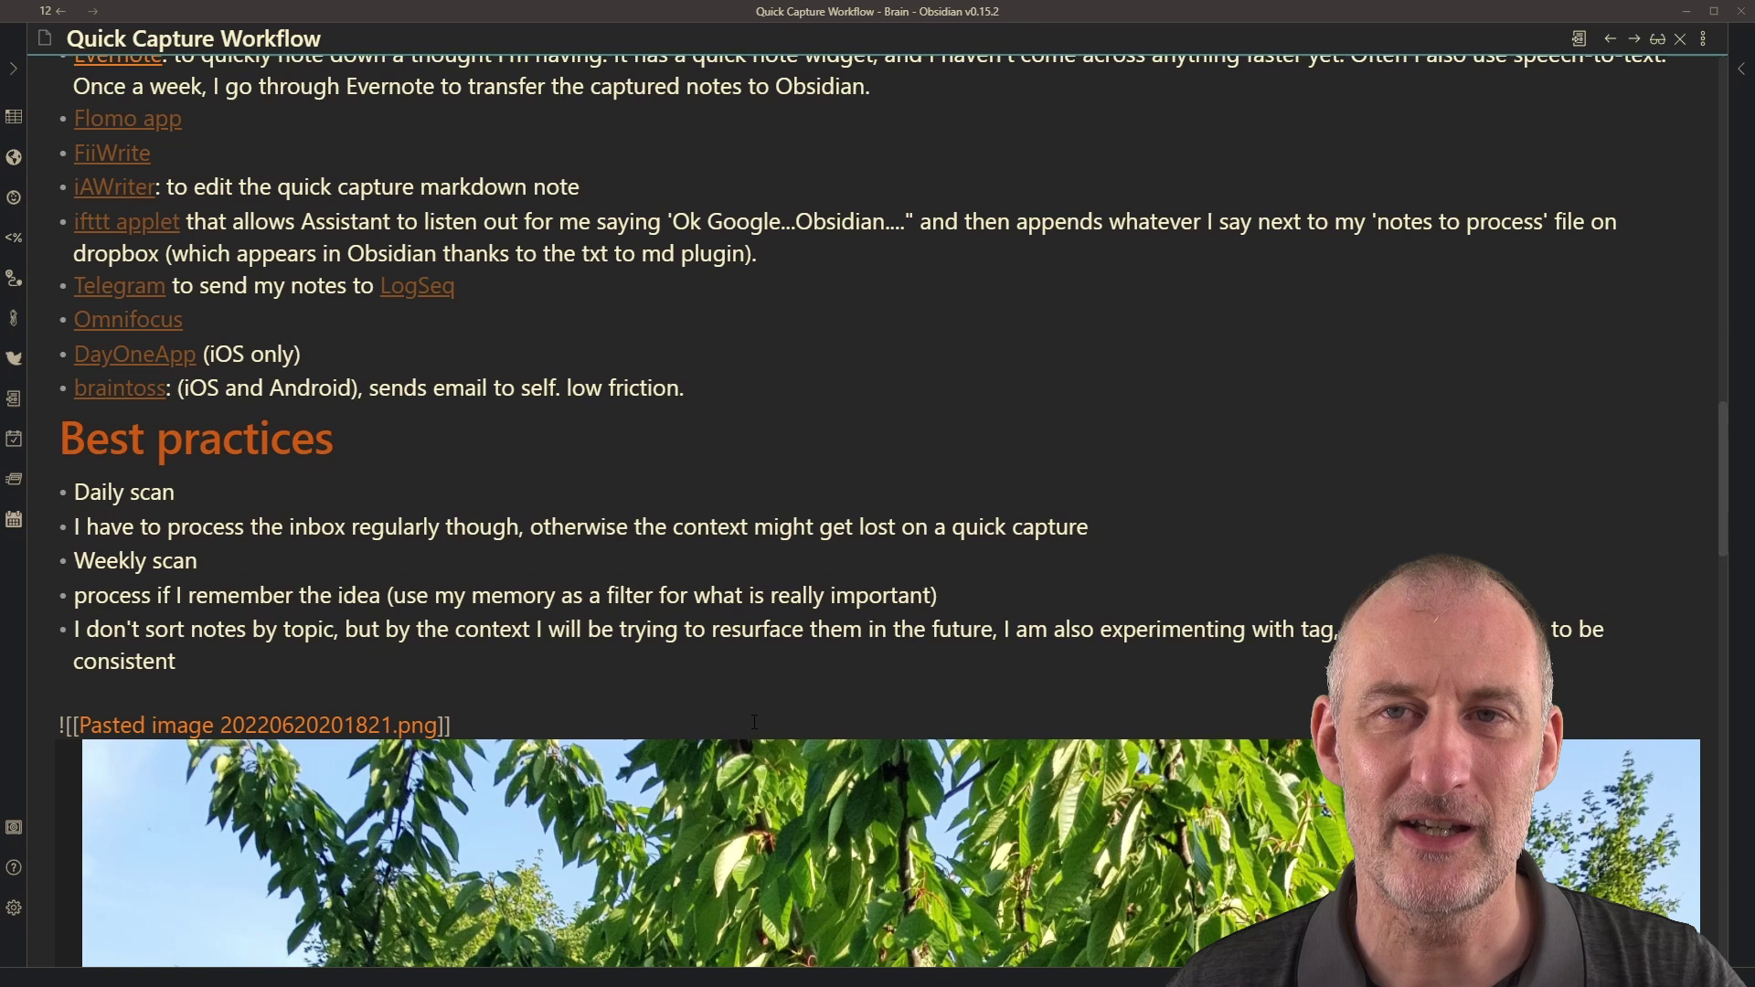
- Navigate back to the PKM Processes v2 drawing and scroll to its Curate cycle
left_click(754, 722)
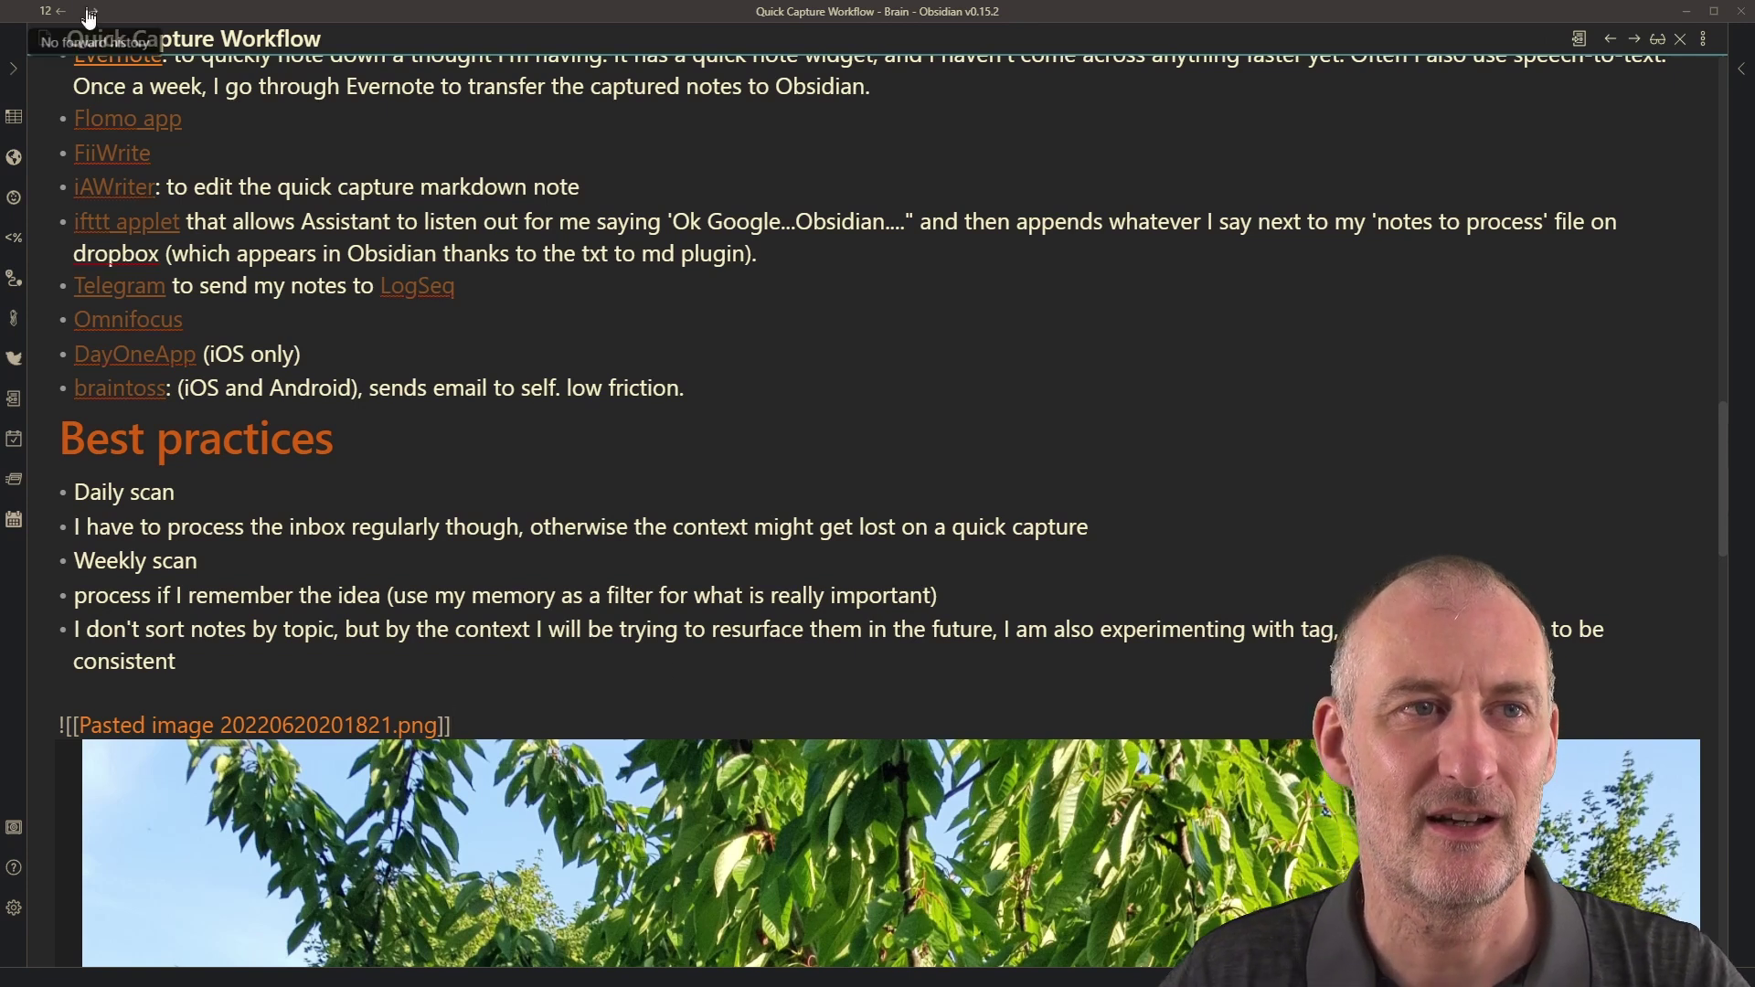
left_click(60, 11)
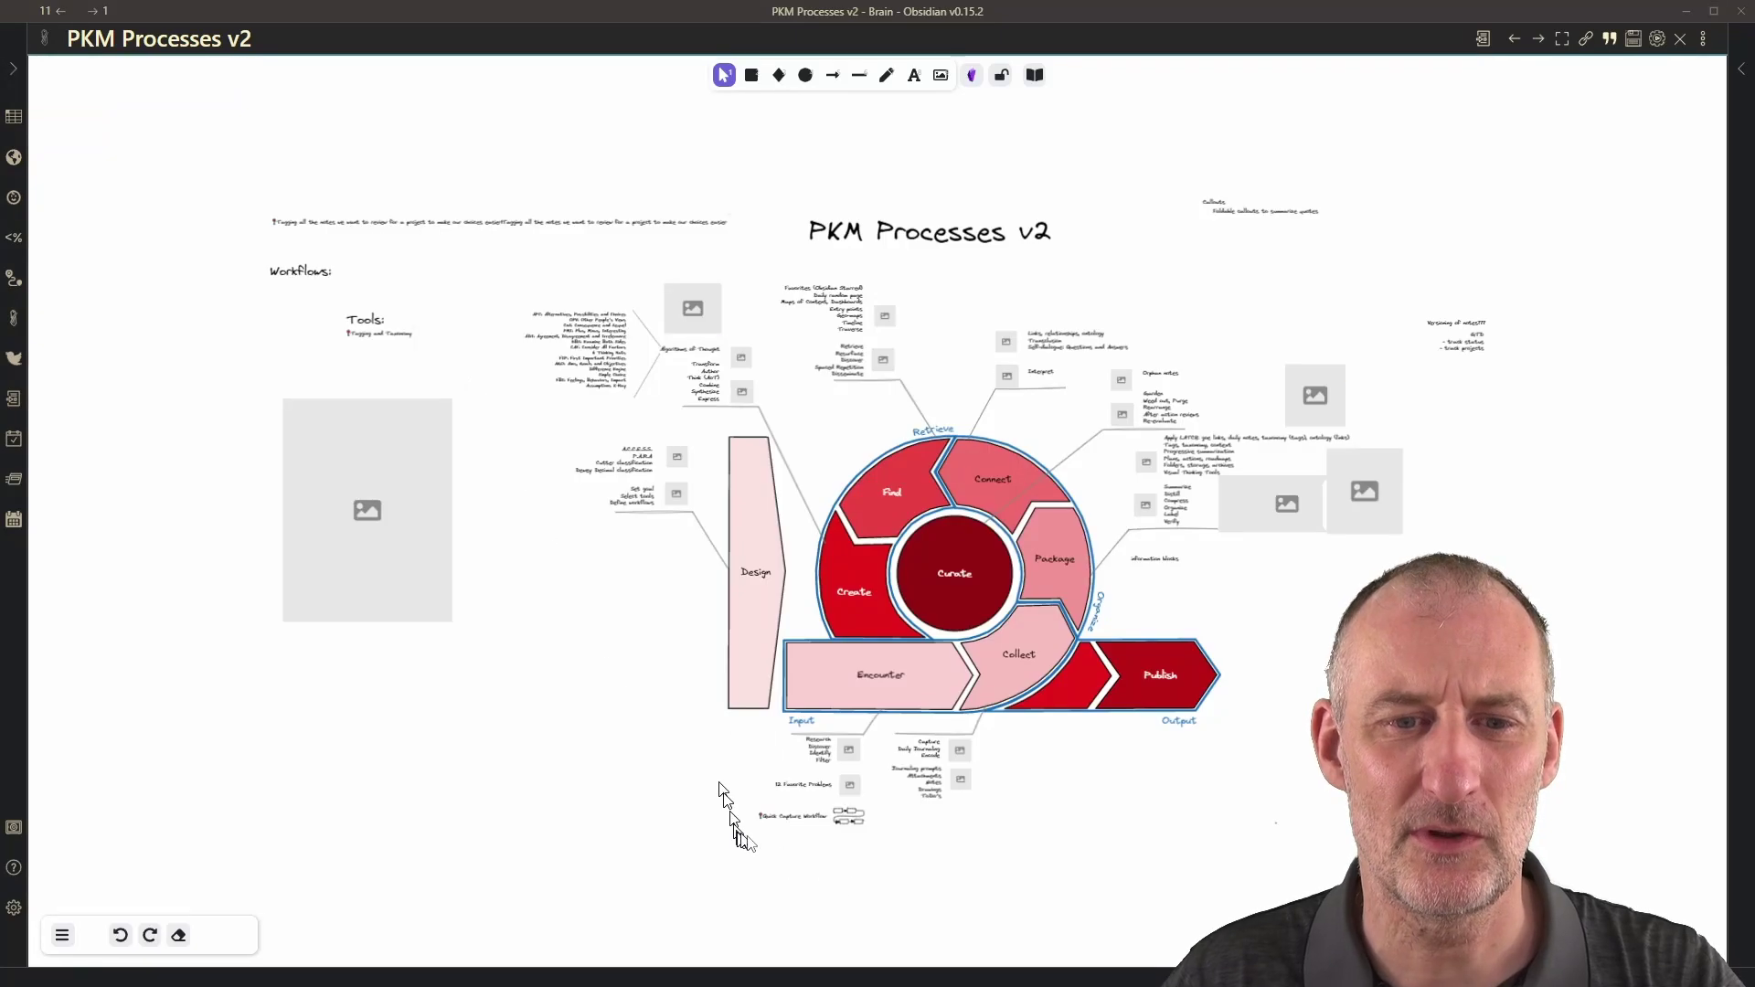
scroll(869, 882, "up", 5)
scroll(868, 882, "up", 2)
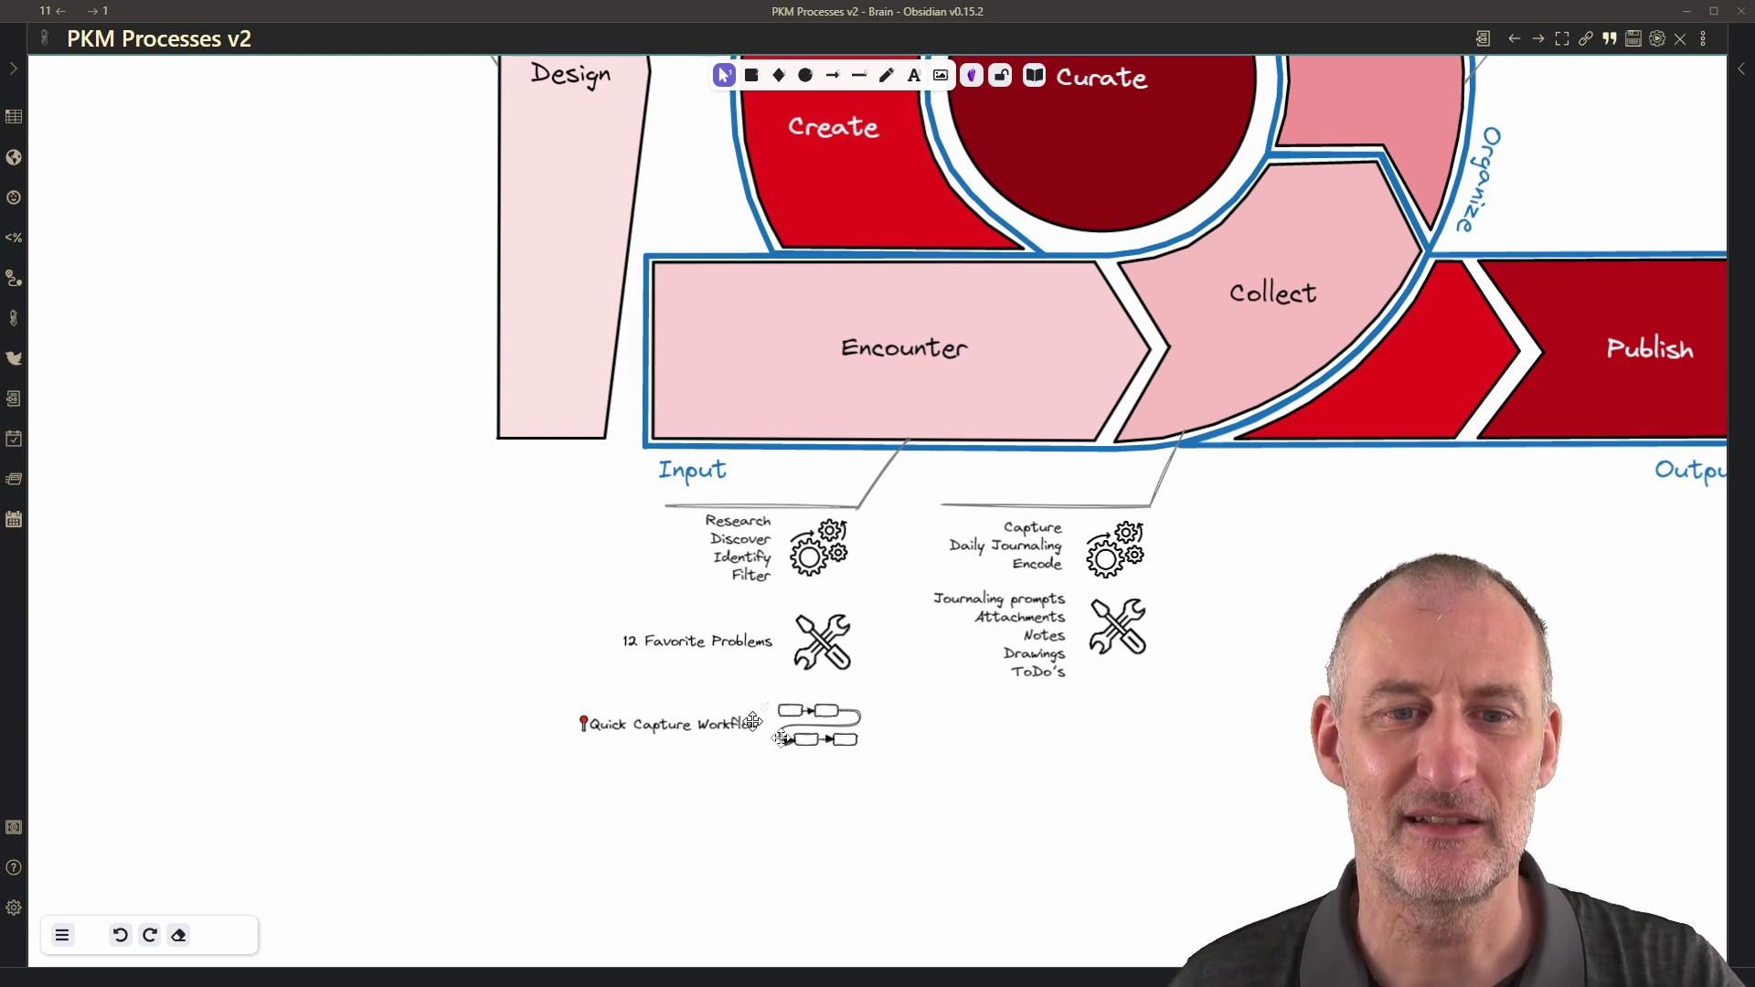
scroll(1273, 737, "up", 4)
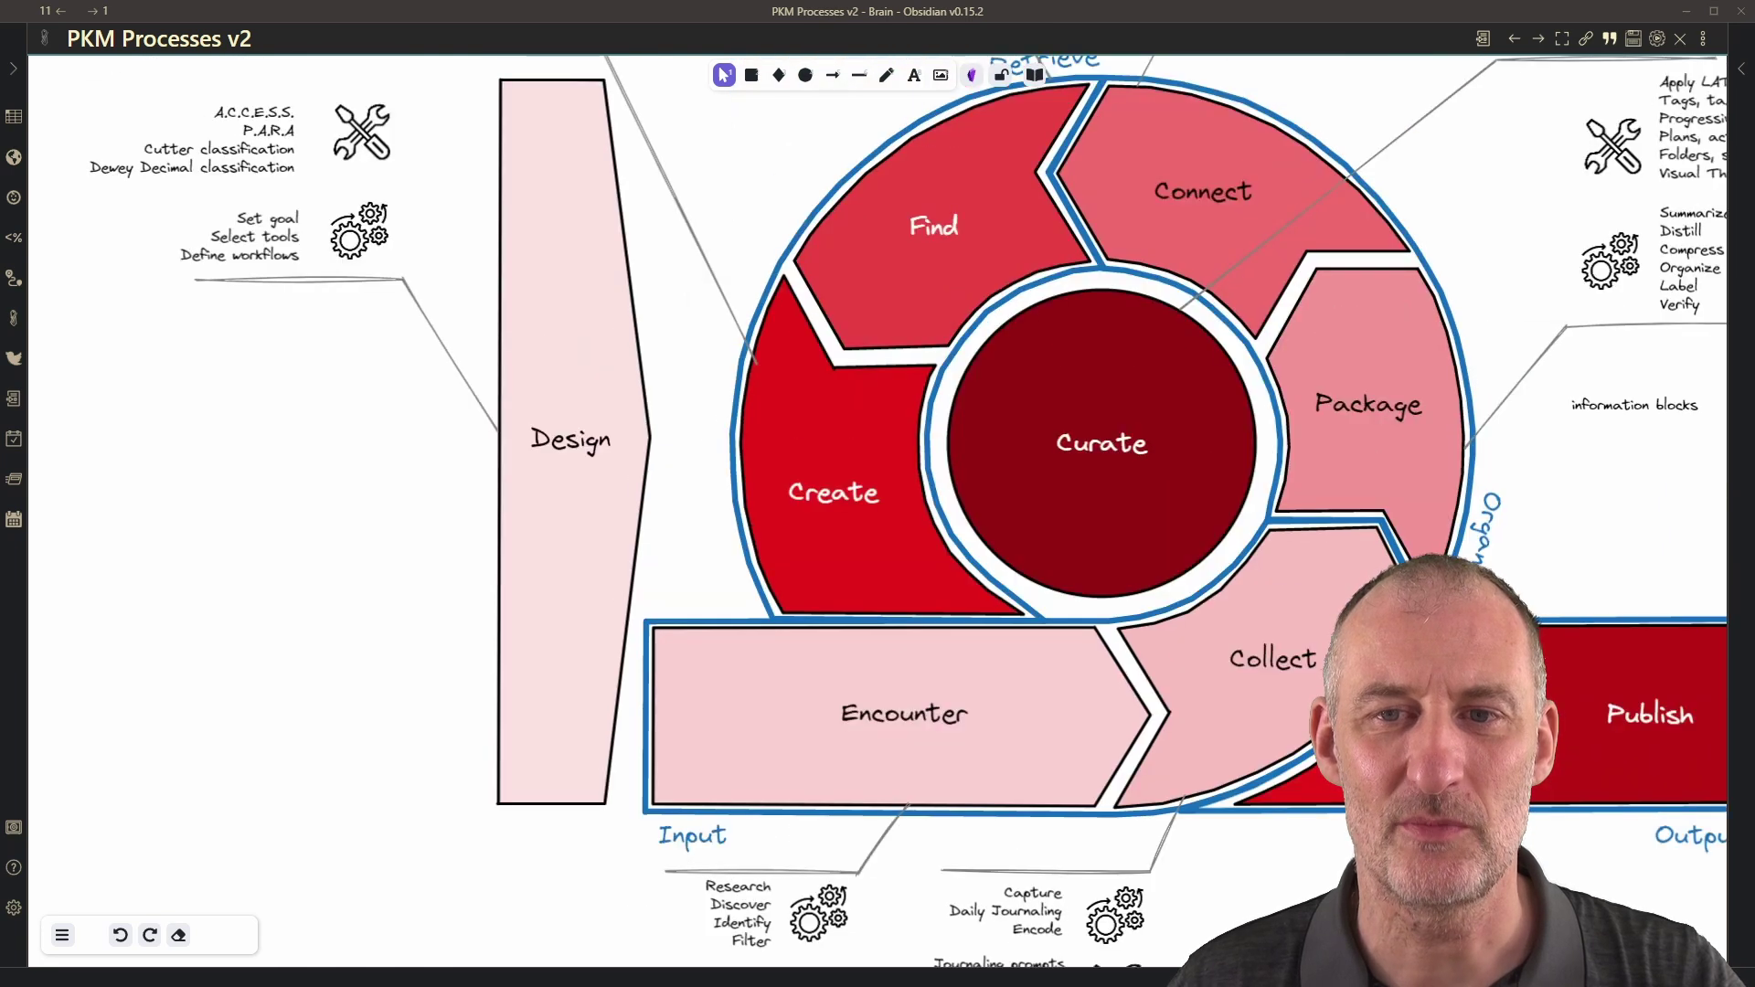